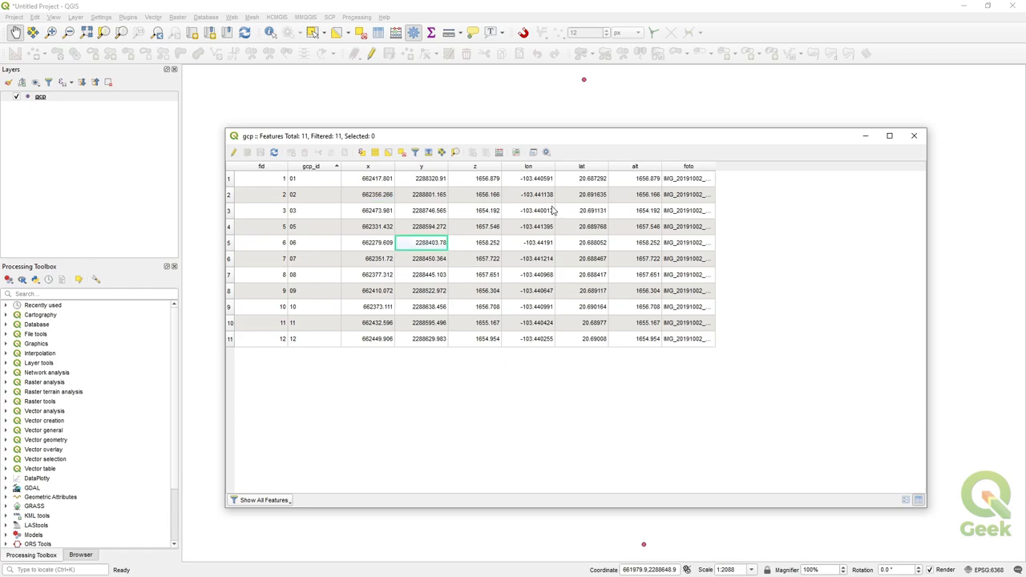
# Step: Review the gcp attribute table with the foto column widened, compare it with the pictures in the fotos folder, and close the table
pyautogui.click(551, 210)
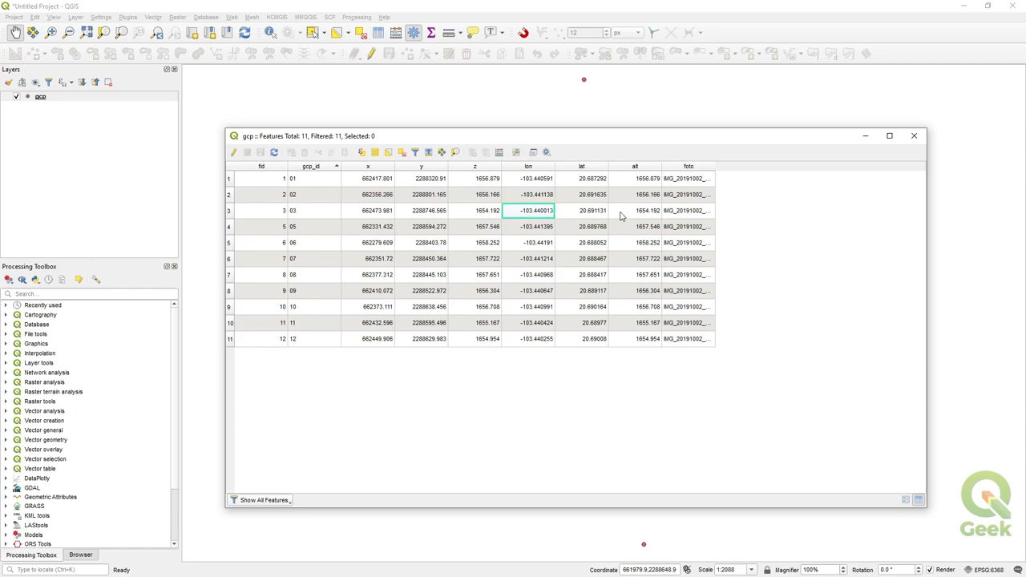
pyautogui.doubleClick(716, 167)
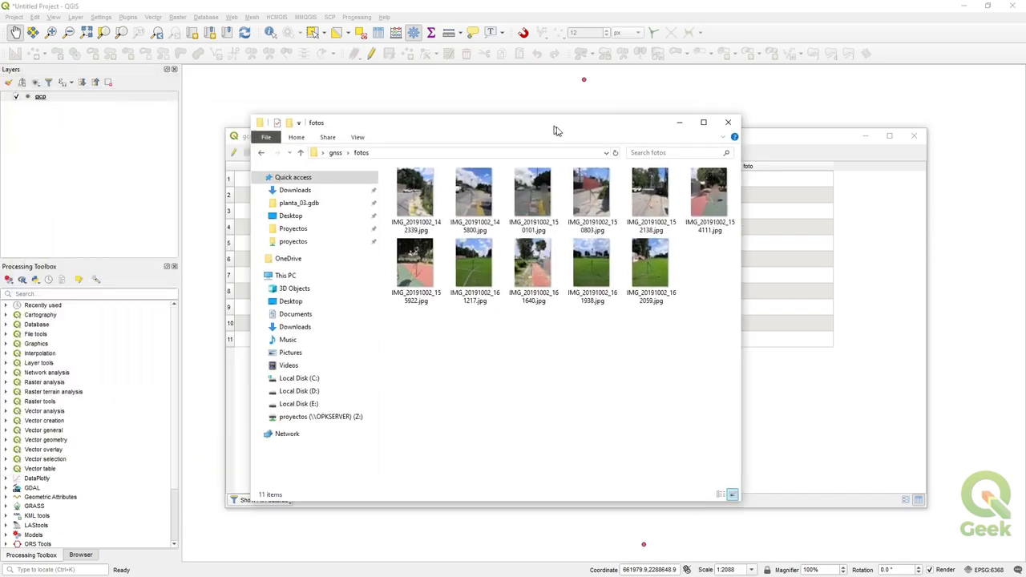
pyautogui.moveTo(557, 130); pyautogui.dragTo(530, 118)
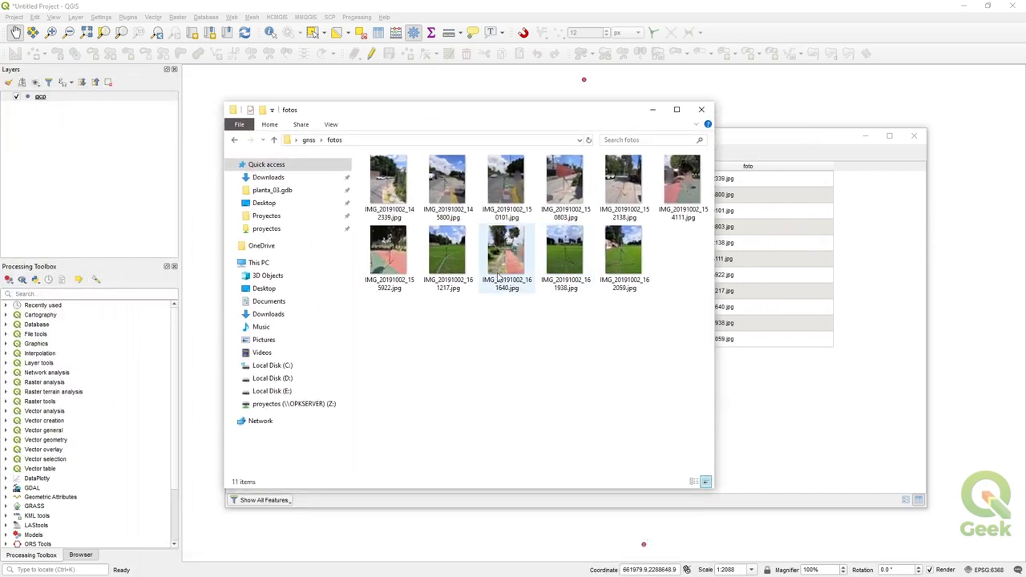
pyautogui.moveTo(425, 324); pyautogui.dragTo(642, 186)
pyautogui.moveTo(585, 112); pyautogui.dragTo(0, 115)
pyautogui.click(589, 226)
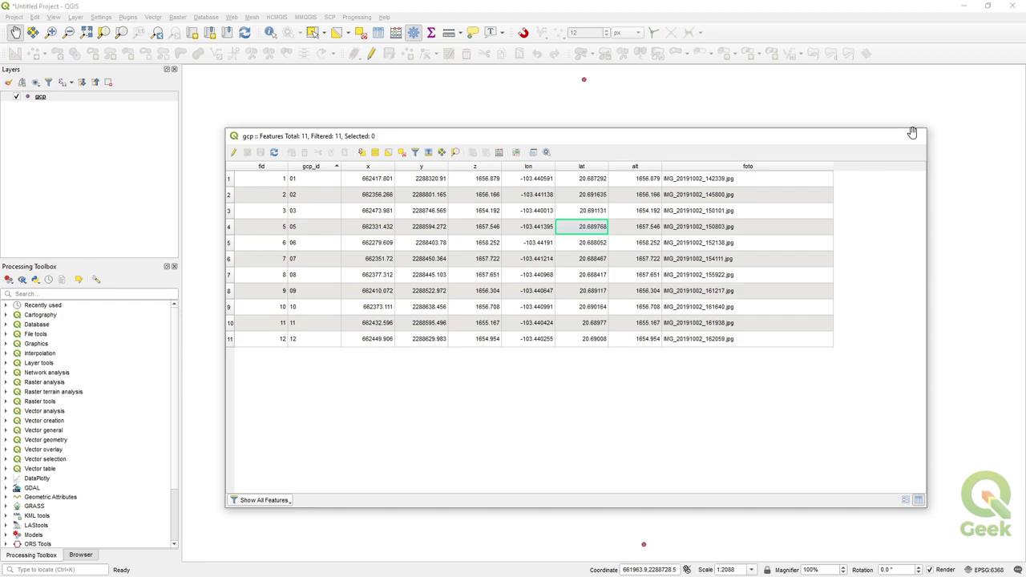
pyautogui.click(914, 134)
# Step: Create a new print layout titled expediente_geodesico and maximize its window
pyautogui.click(13, 17)
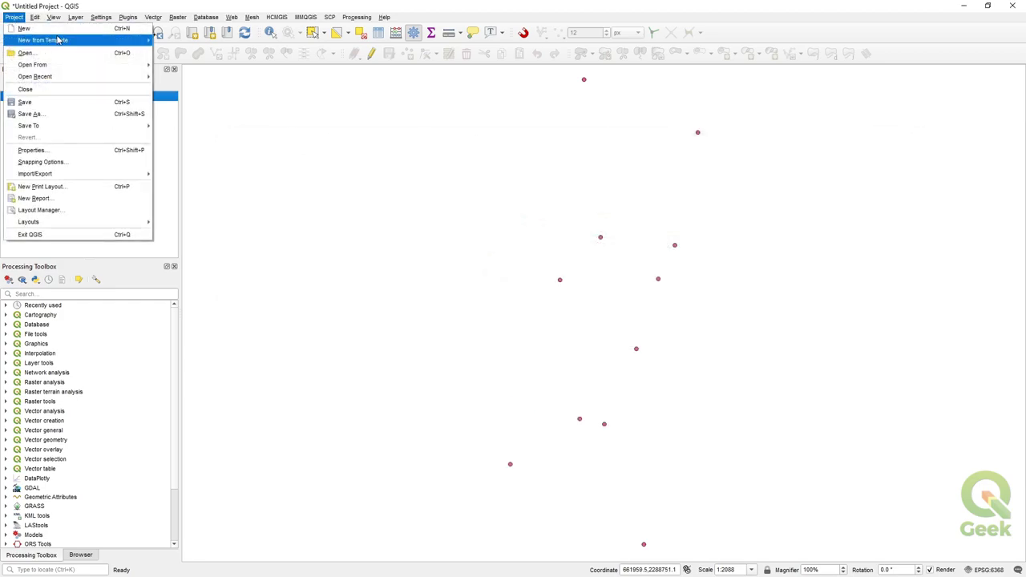
pyautogui.click(96, 187)
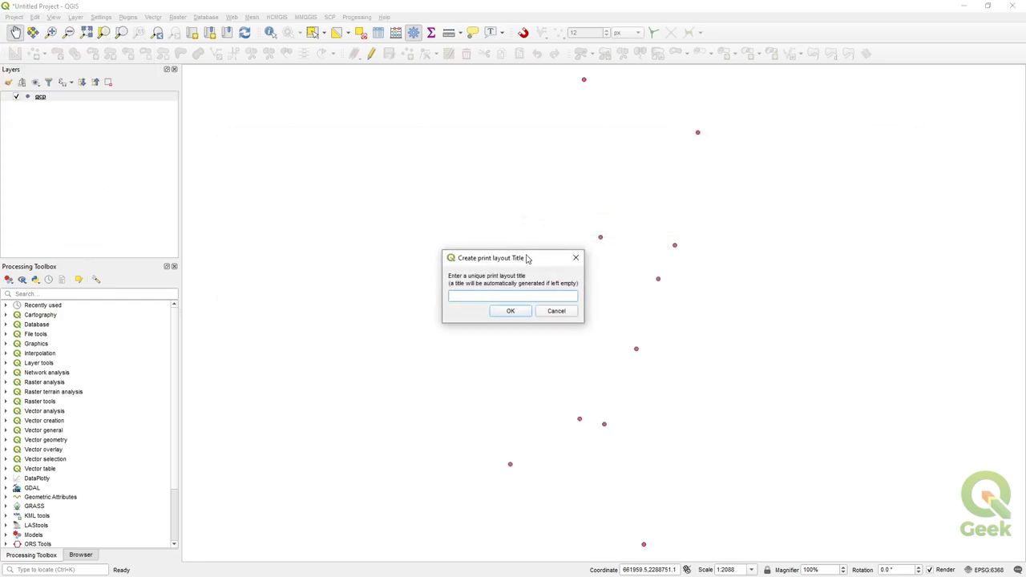
pyautogui.moveTo(527, 259); pyautogui.dragTo(571, 226)
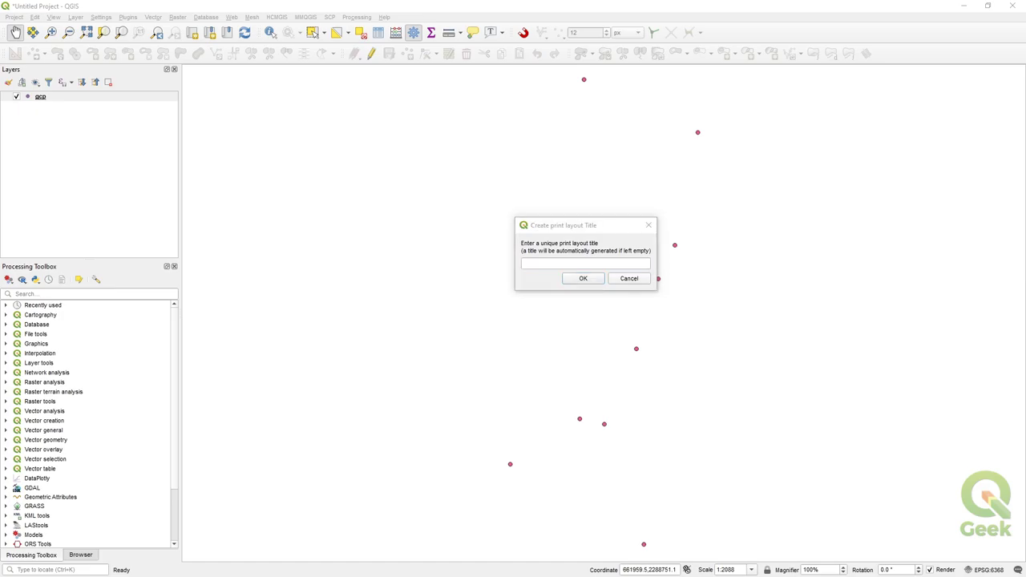
pyautogui.click(544, 263)
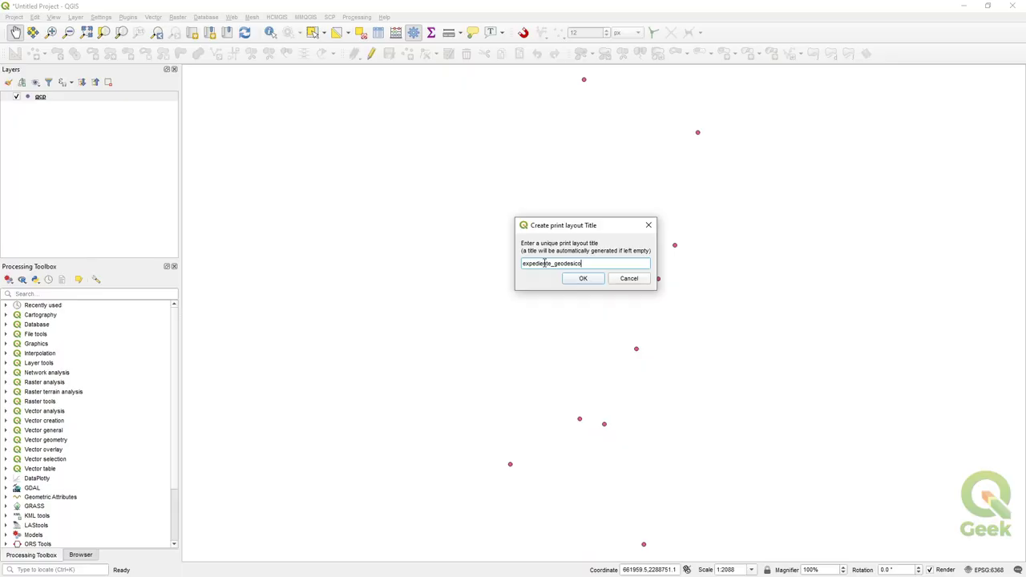
pyautogui.press('Return')
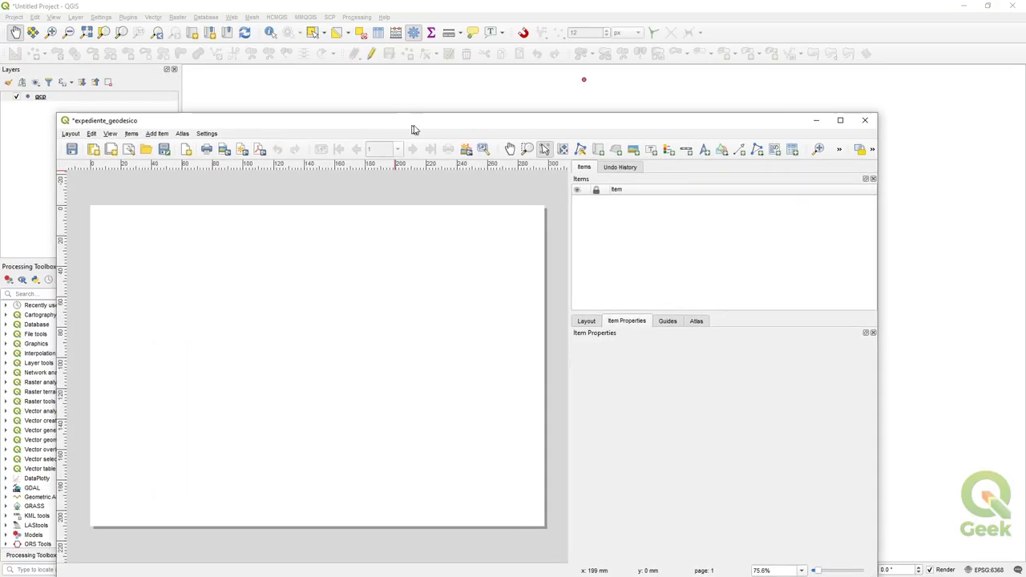
pyautogui.moveTo(412, 128); pyautogui.dragTo(485, 82)
pyautogui.doubleClick(485, 82)
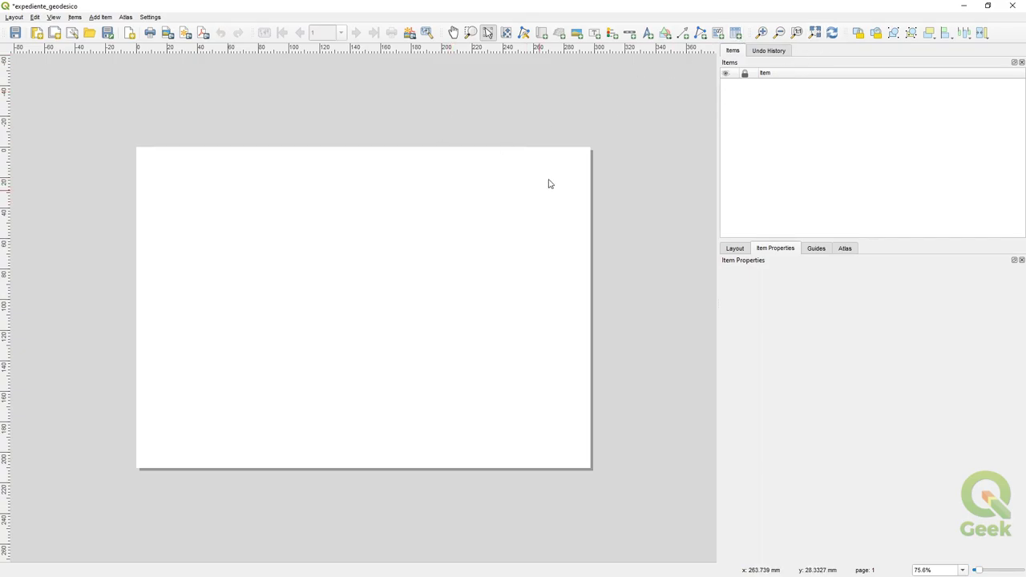
# Step: Set the A4 layout page's orientation to Portrait and fit the whole page in view
pyautogui.click(814, 32)
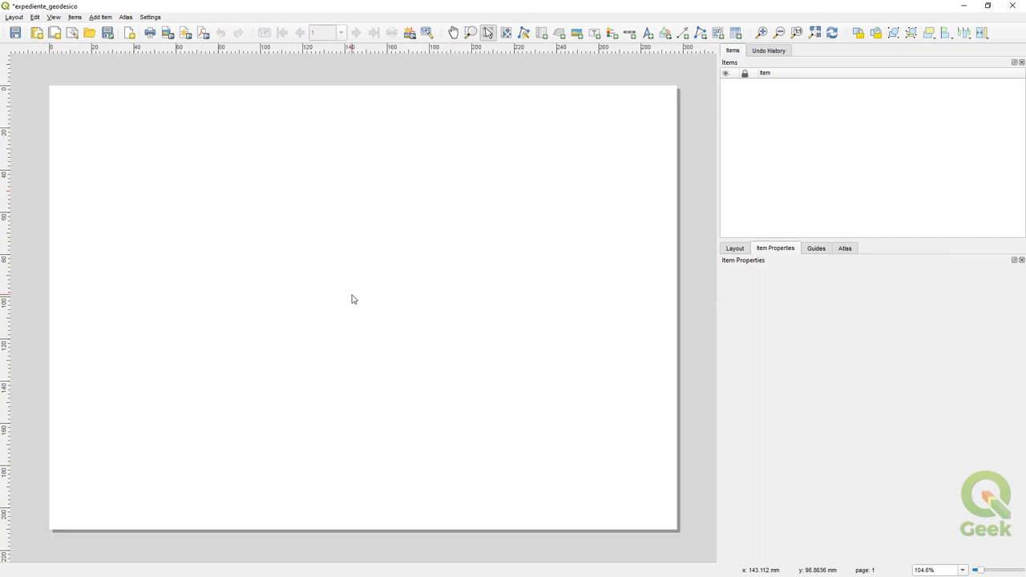
pyautogui.rightClick(352, 299)
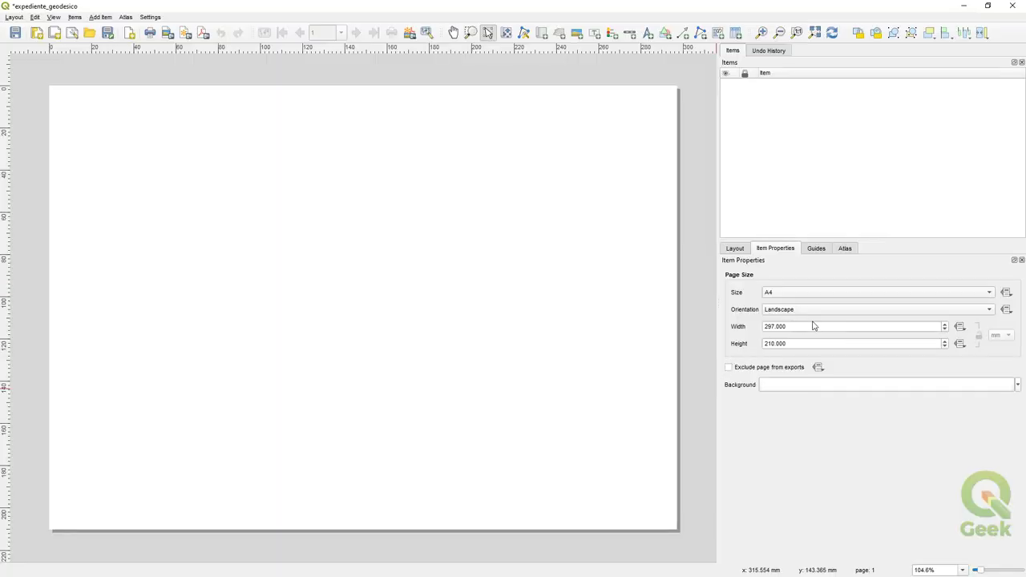
pyautogui.click(811, 311)
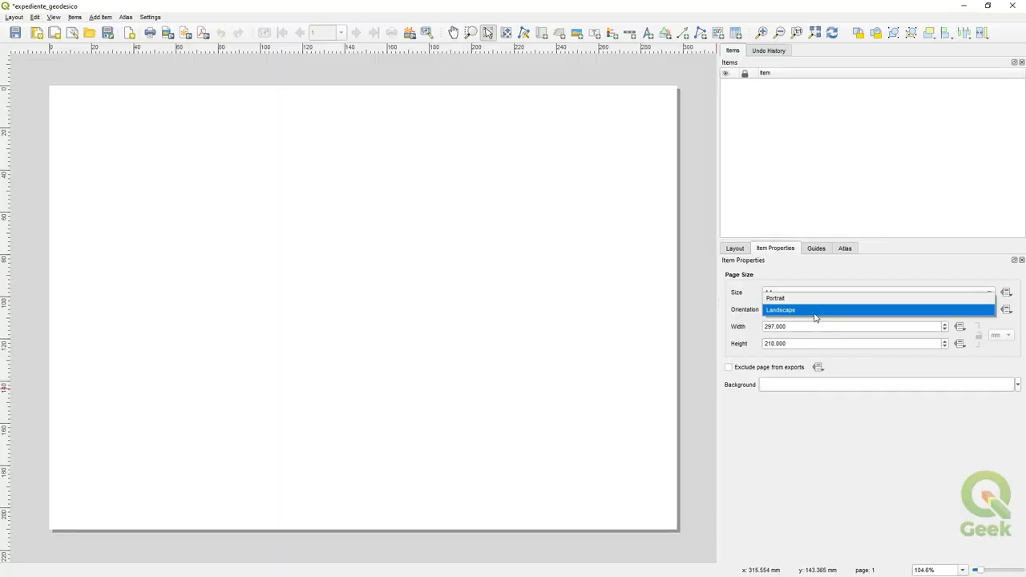
pyautogui.click(808, 301)
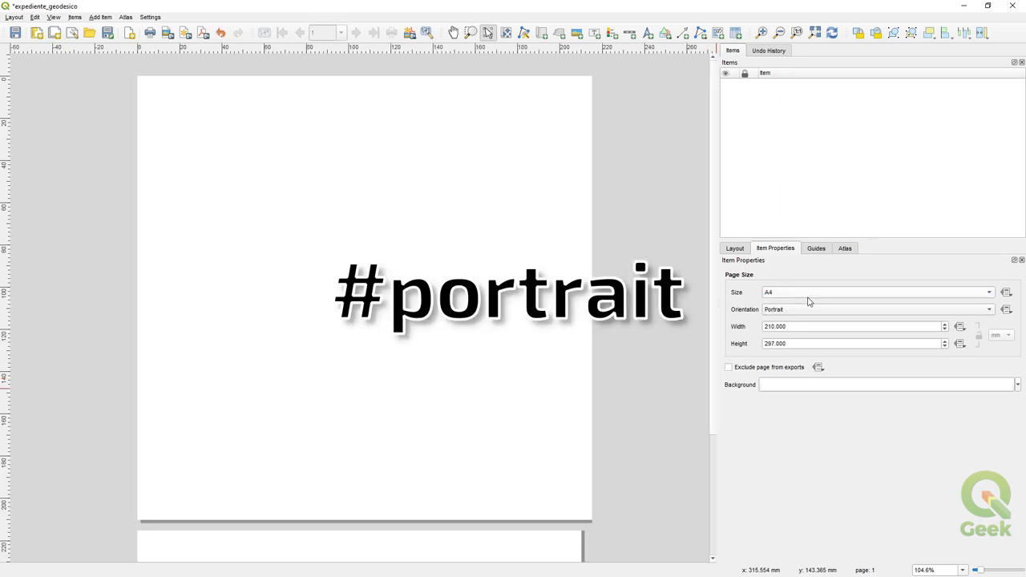
pyautogui.click(815, 32)
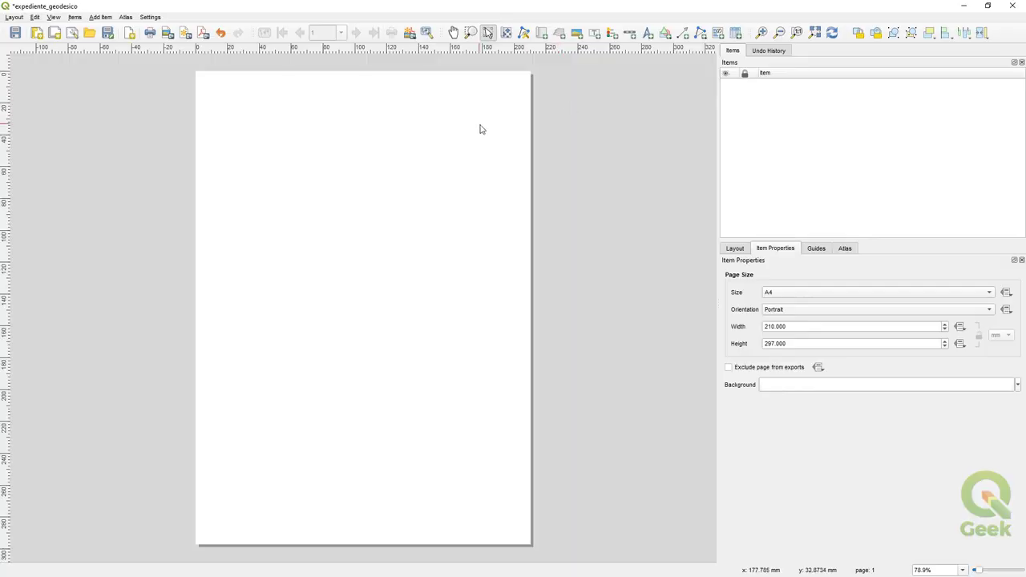
# Step: Add a map about 106 mm wide and 126 mm high to the page and move it toward the page's middle
pyautogui.moveTo(518, 5); pyautogui.dragTo(446, 96)
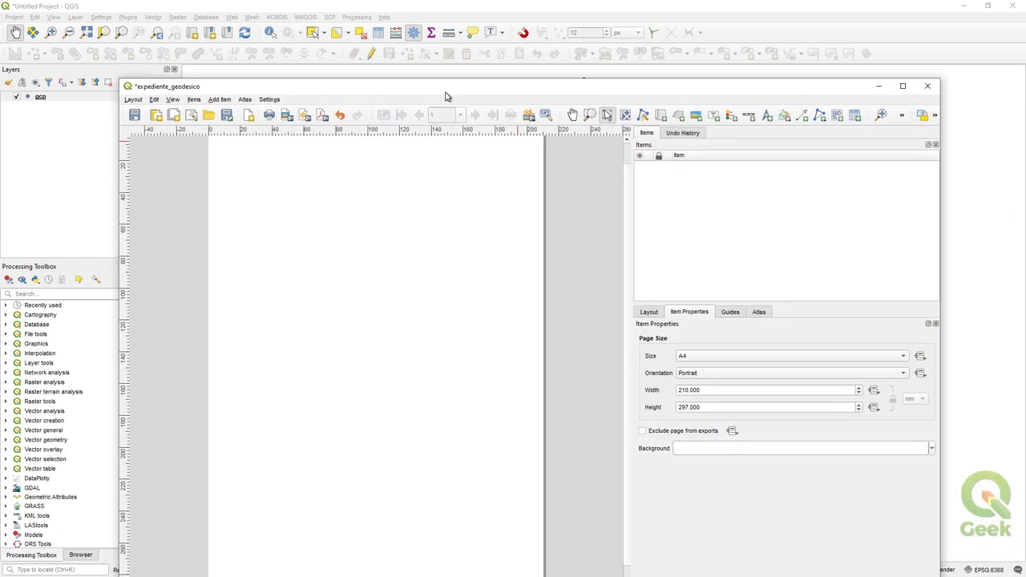
pyautogui.doubleClick(446, 96)
pyautogui.click(559, 32)
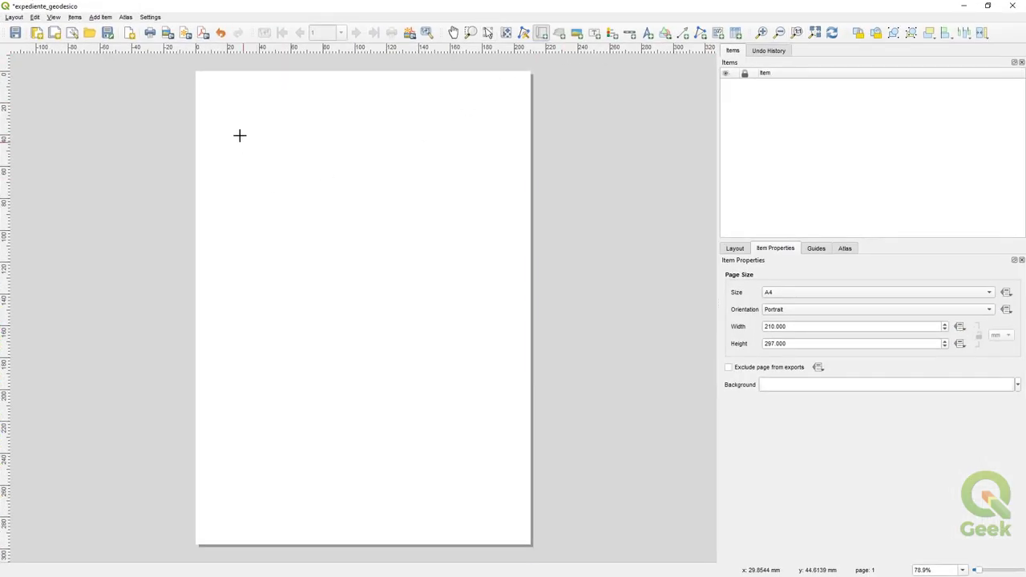
pyautogui.moveTo(240, 135); pyautogui.dragTo(408, 332)
pyautogui.moveTo(338, 240); pyautogui.dragTo(355, 297)
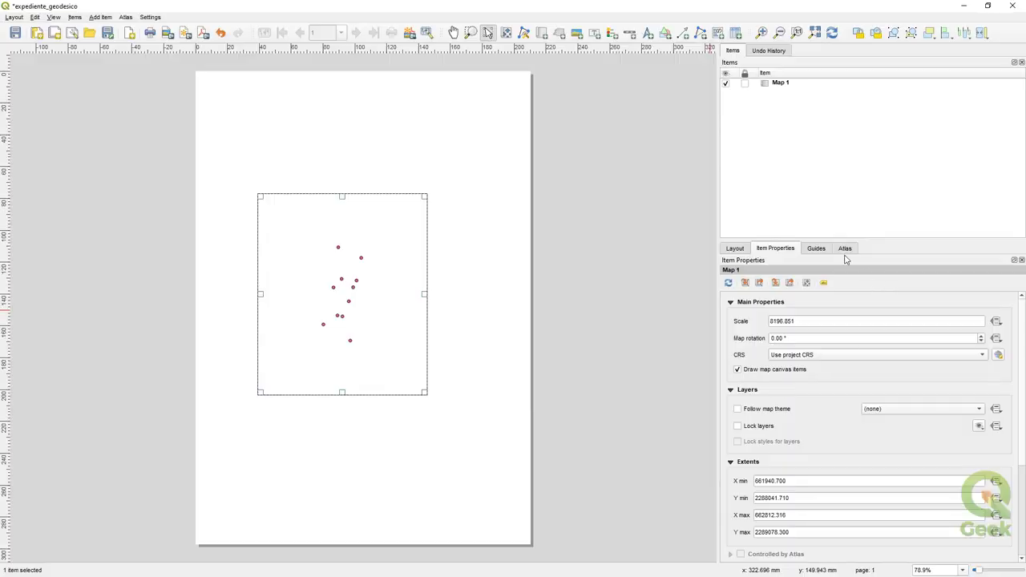
# Step: Enable atlas generation with gcp as the coverage layer and gcp_id as the page name
pyautogui.click(845, 250)
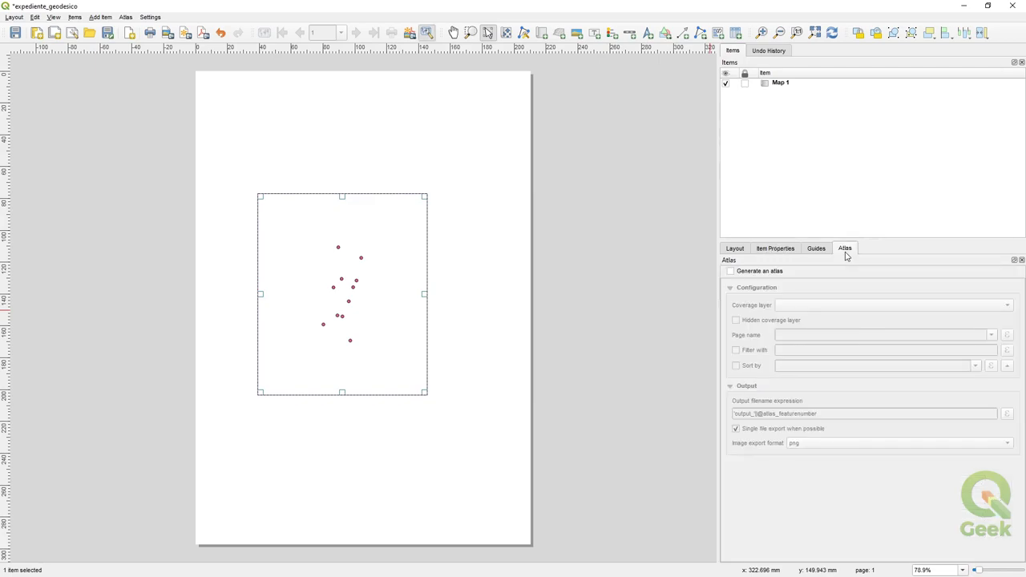
pyautogui.click(757, 272)
pyautogui.click(838, 309)
pyautogui.click(832, 307)
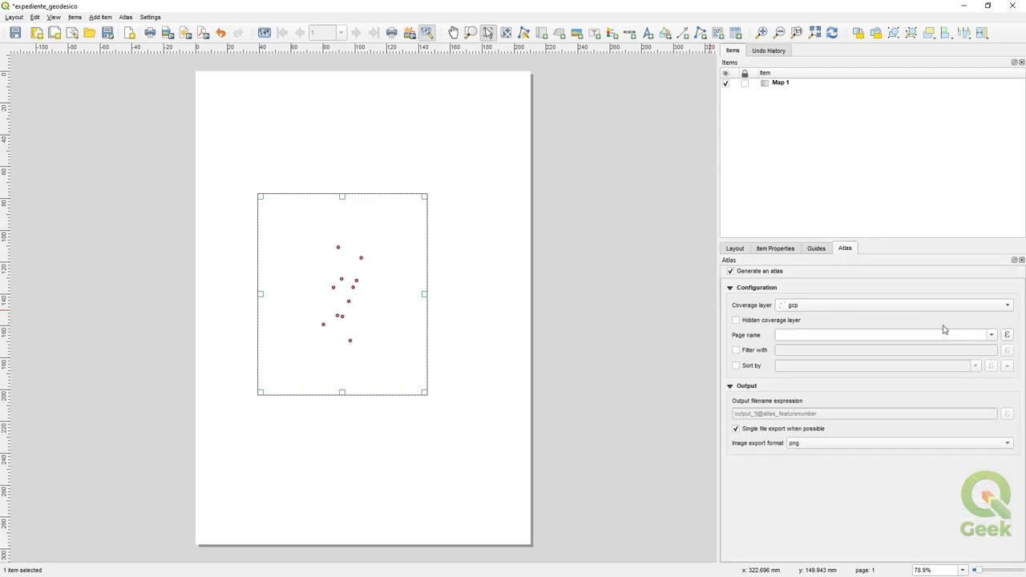
pyautogui.click(992, 335)
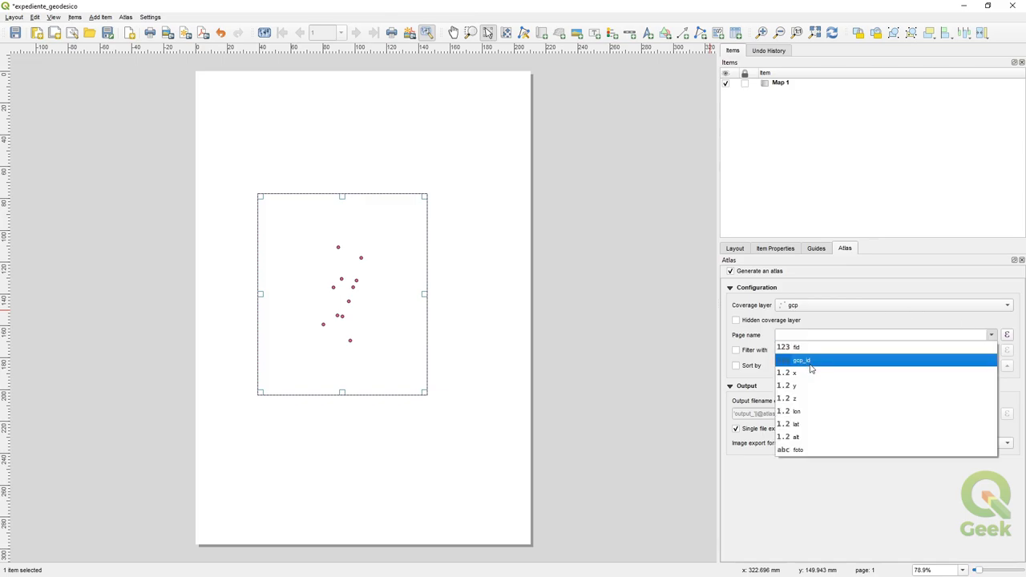
pyautogui.click(809, 365)
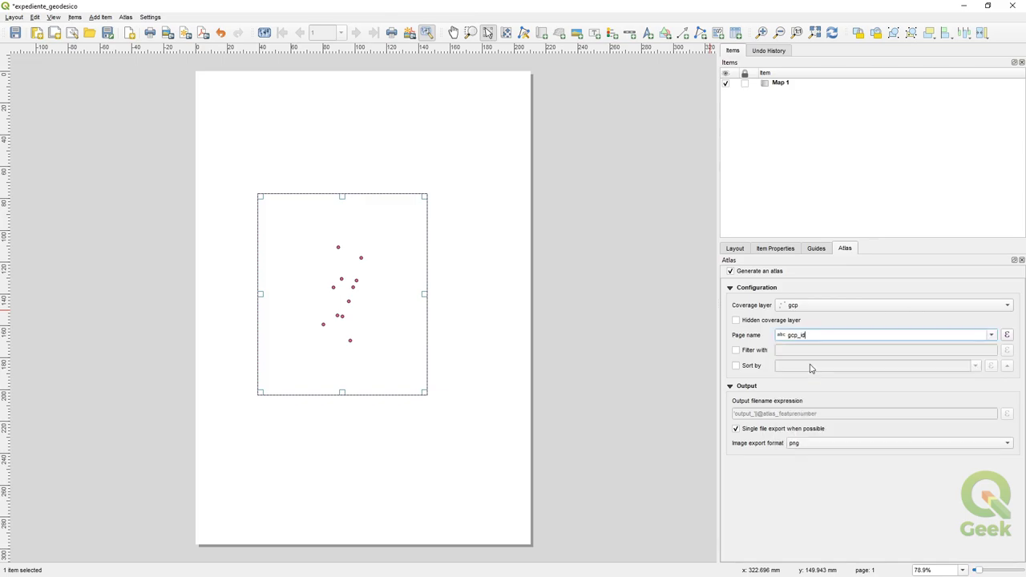
pyautogui.click(992, 335)
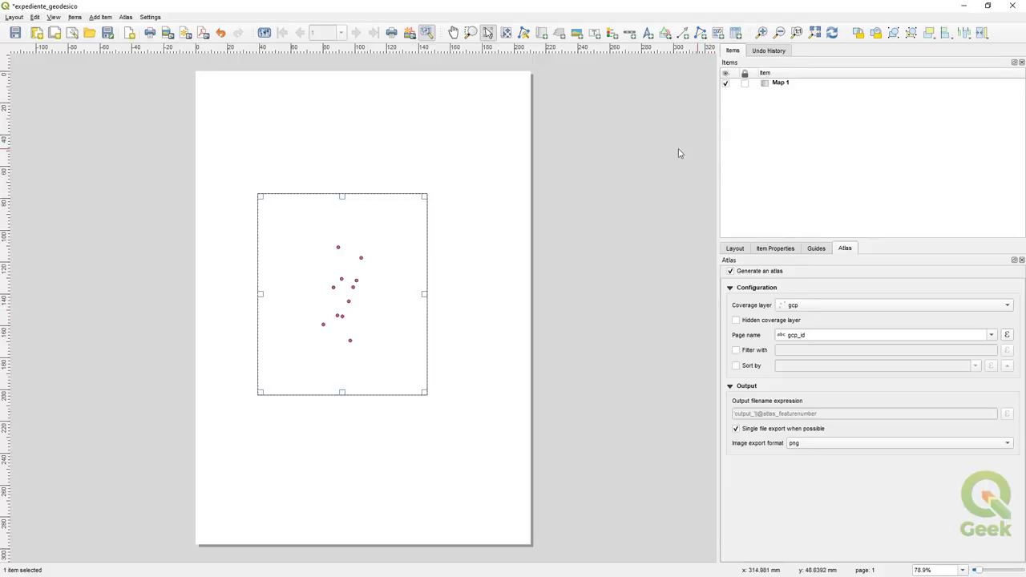
# Step: Turn on the atlas preview, advance through the gcp features, and set the map's scale to 3000
pyautogui.click(266, 34)
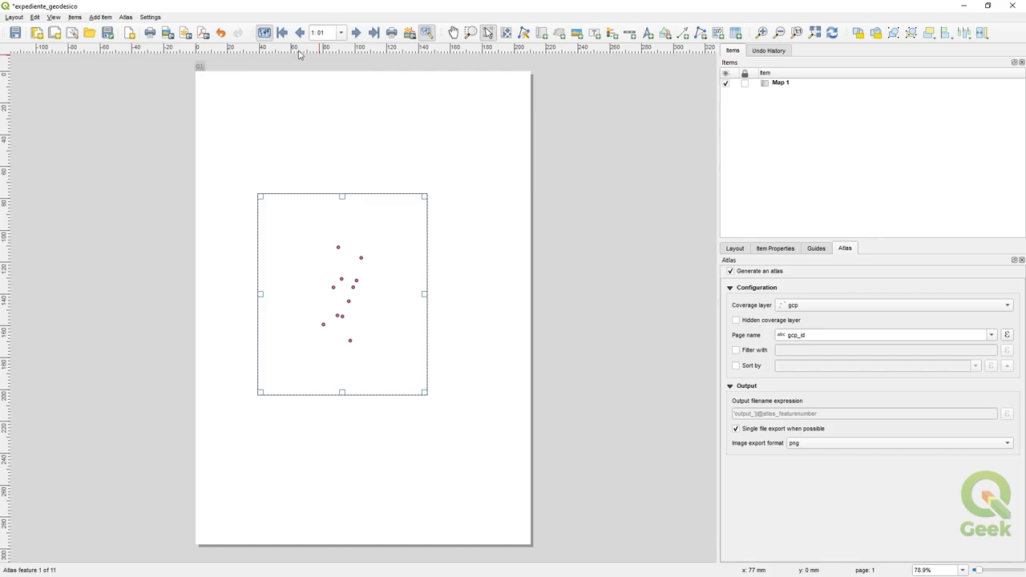
pyautogui.click(355, 35)
pyautogui.click(744, 248)
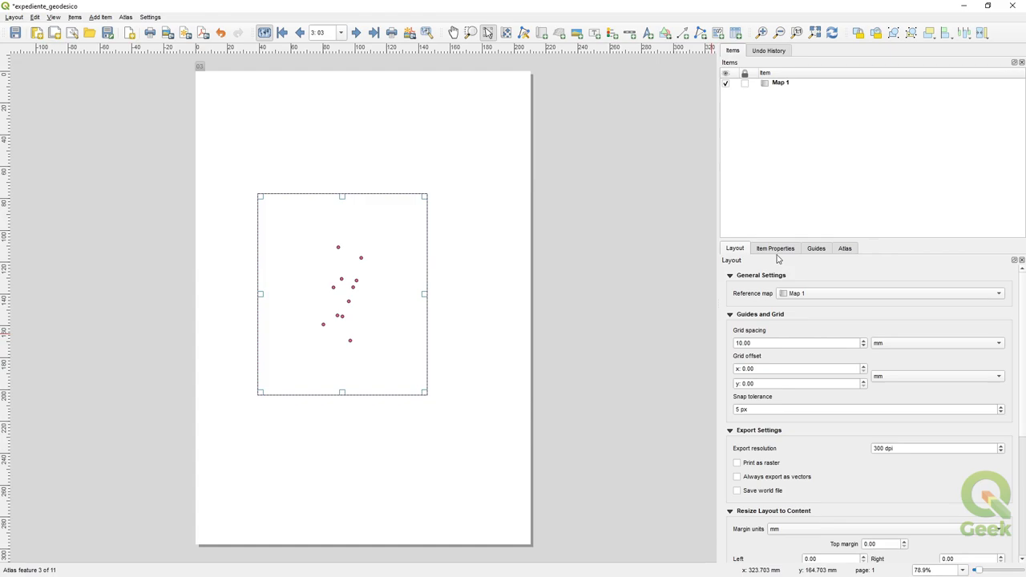
pyautogui.click(775, 250)
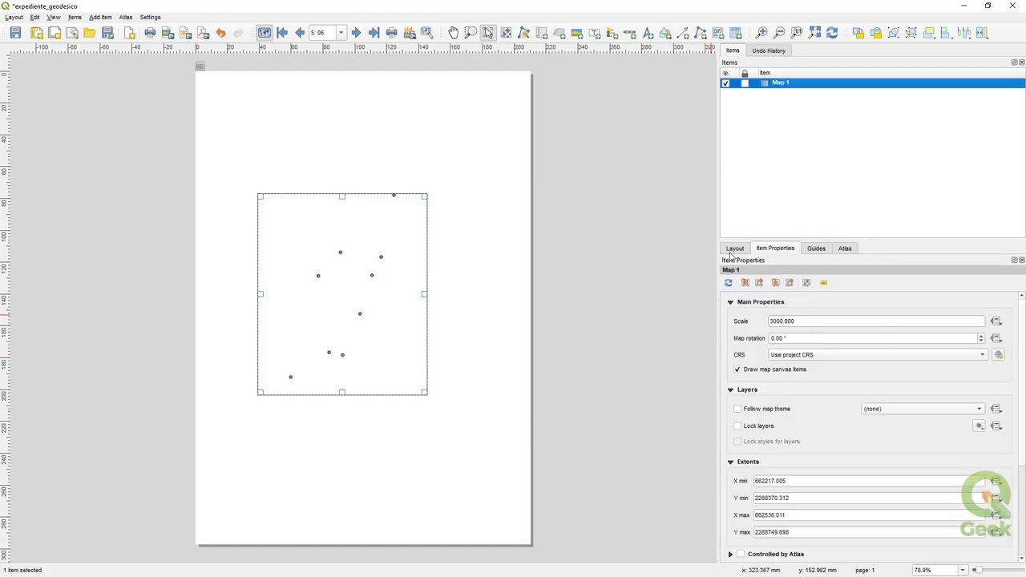
# Step: Make the map controlled by the atlas at a fixed scale and advance the preview to gcp 12
pyautogui.scroll(-4, 755, 525)
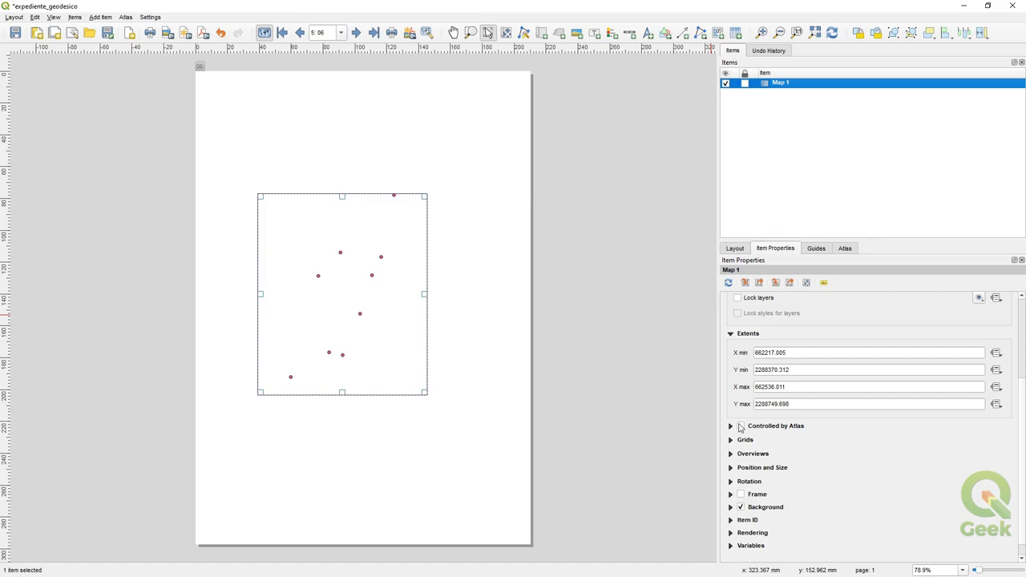
pyautogui.click(741, 425)
pyautogui.click(355, 33)
pyautogui.click(355, 34)
pyautogui.click(355, 34)
pyautogui.click(355, 34)
pyautogui.click(355, 34)
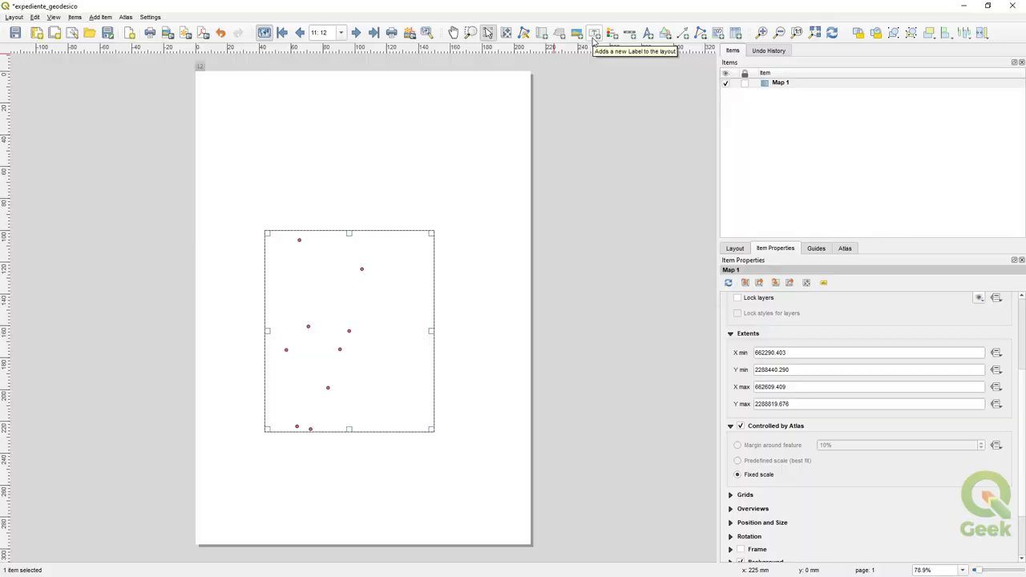
# Step: Add a label about 115 mm wide and 74 mm high above the map, shifted toward the page's upper edge
pyautogui.click(594, 38)
pyautogui.moveTo(283, 94); pyautogui.dragTo(467, 212)
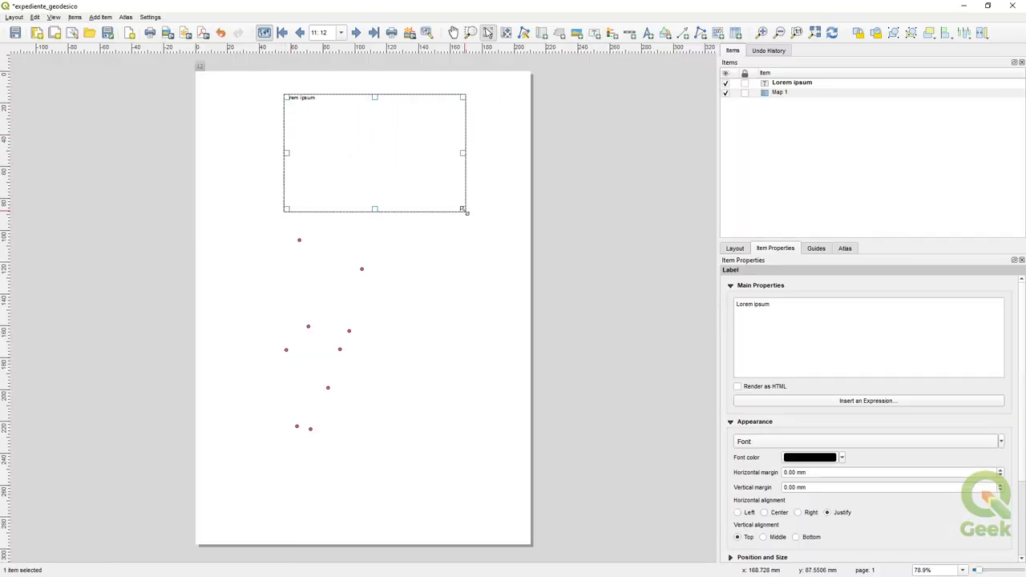
pyautogui.moveTo(378, 142); pyautogui.dragTo(371, 144)
# Step: Insert the gcp_id field as an expression in the label and remove the placeholder text Lorem ipsum
pyautogui.click(855, 401)
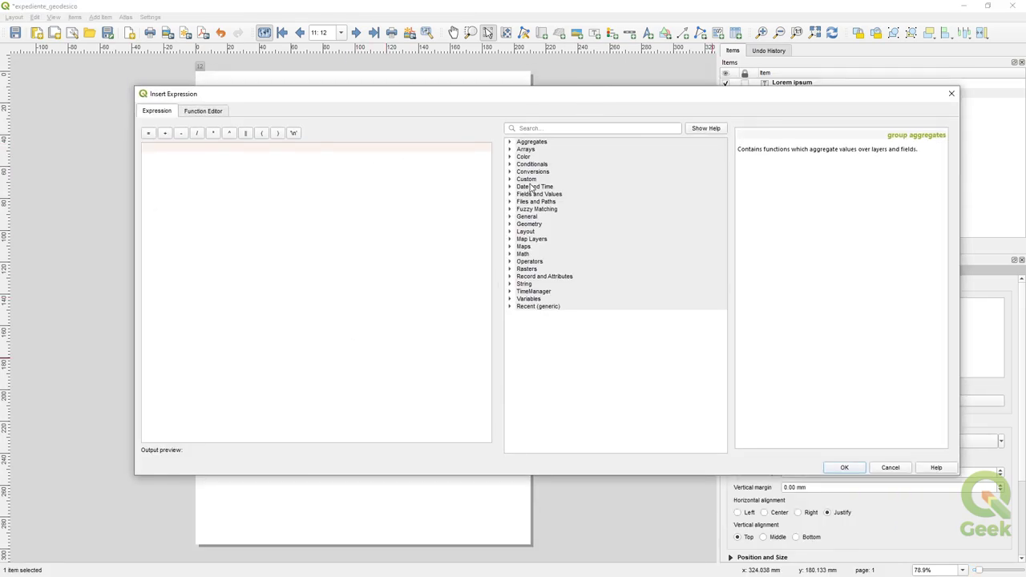
pyautogui.doubleClick(535, 195)
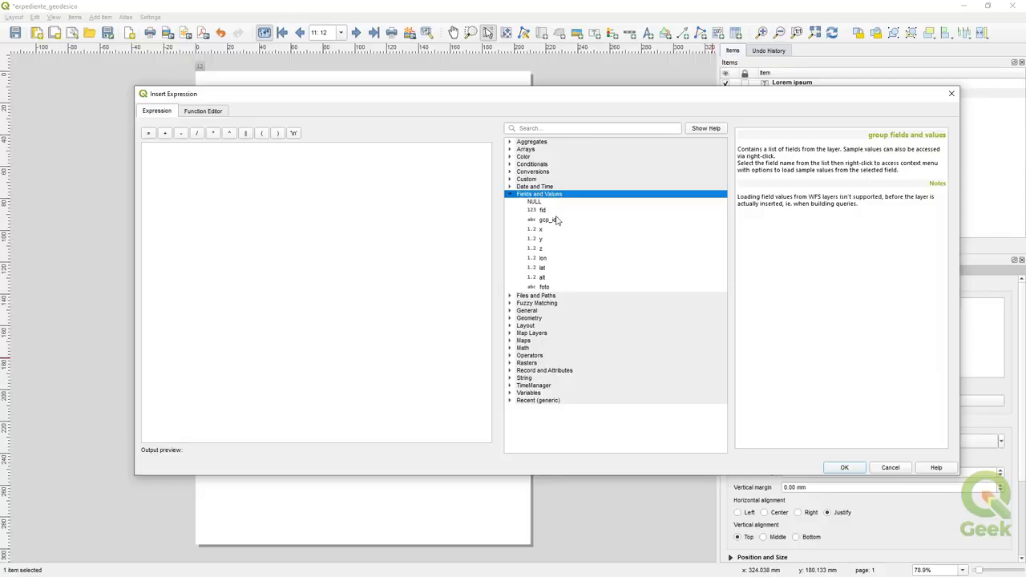
pyautogui.doubleClick(548, 220)
pyautogui.click(844, 467)
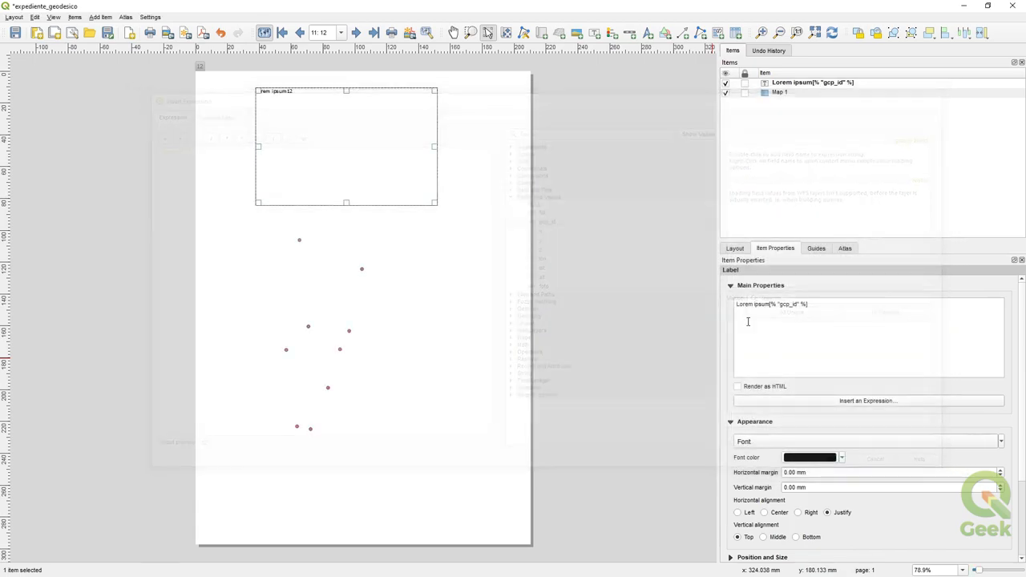
pyautogui.moveTo(768, 304); pyautogui.dragTo(603, 305)
pyautogui.press('BackSpace')
pyautogui.press('Delete')
# Step: Move the gcp_id label down so it overlaps the upper part of the map, and set its font size to 20 pt
pyautogui.moveTo(282, 96); pyautogui.dragTo(325, 156)
pyautogui.click(287, 142)
pyautogui.click(307, 154)
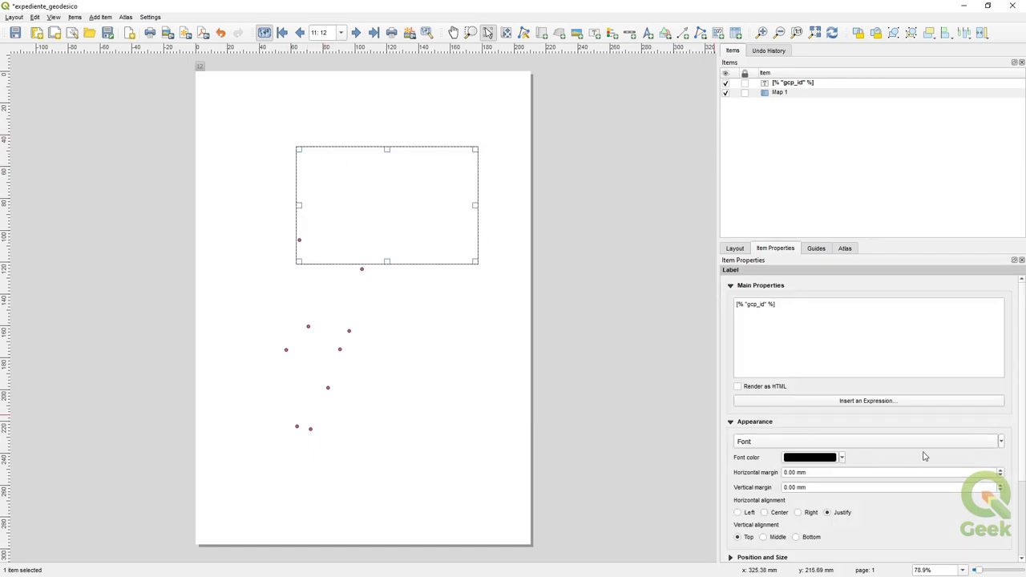
pyautogui.click(1000, 447)
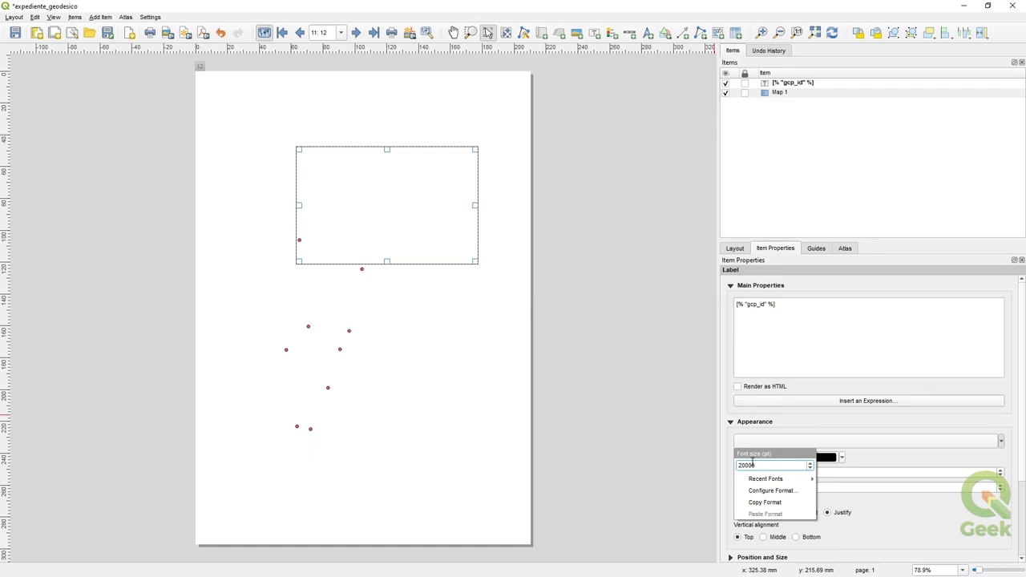
pyautogui.write('20')
pyautogui.press('Return')
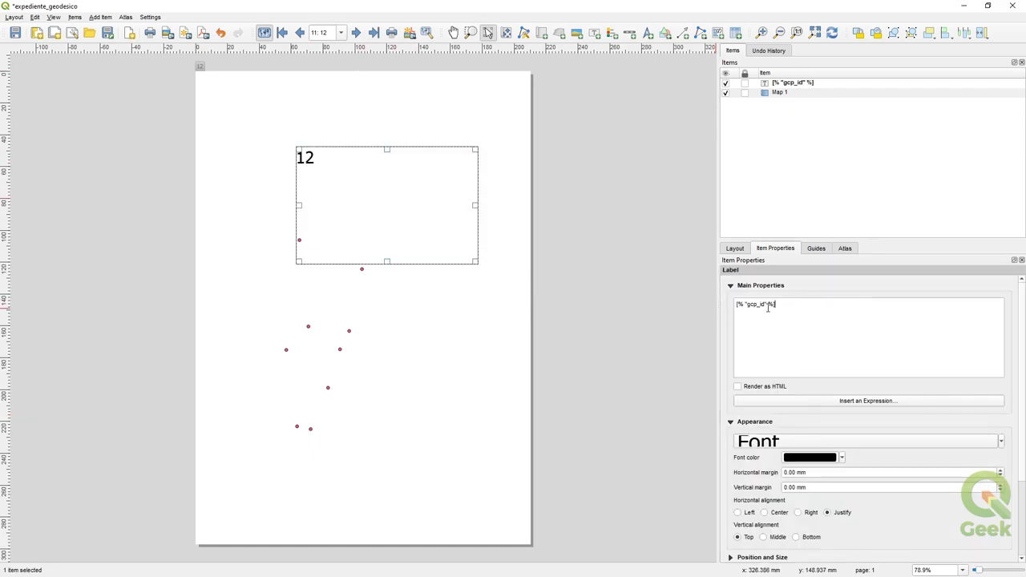
# Step: Move the gcp_id label up near the page's upper edge and advance the atlas preview to gcp 09
pyautogui.click(355, 33)
pyautogui.moveTo(355, 188); pyautogui.dragTo(358, 136)
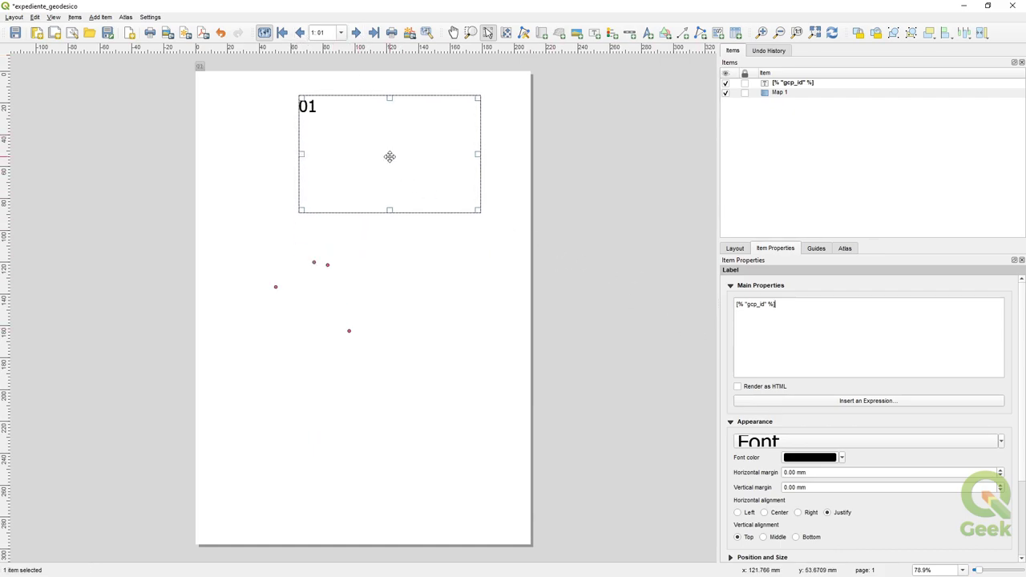
pyautogui.click(359, 33)
pyautogui.click(359, 33)
pyautogui.tripleClick(816, 313)
pyautogui.click(847, 401)
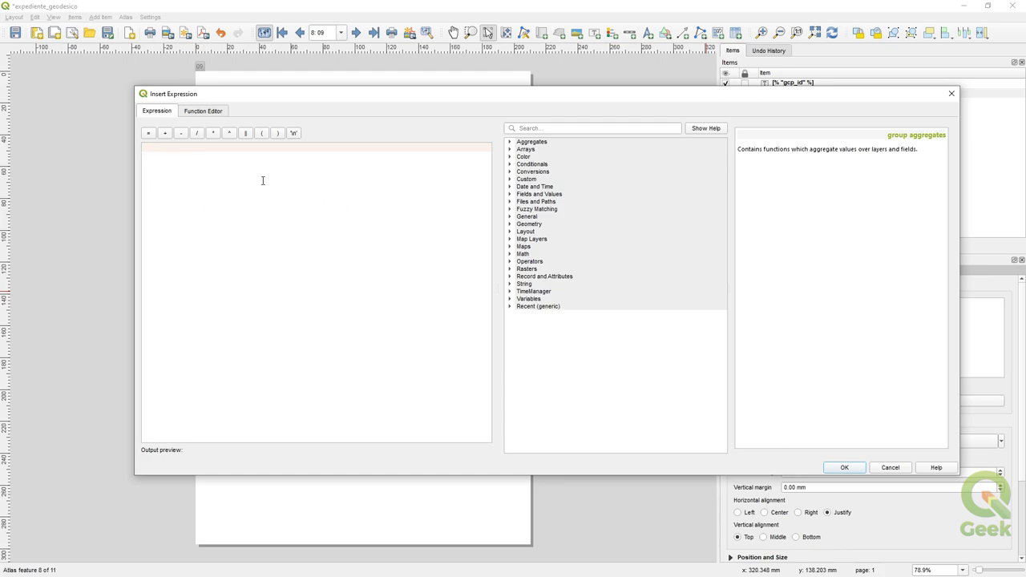
pyautogui.click(952, 94)
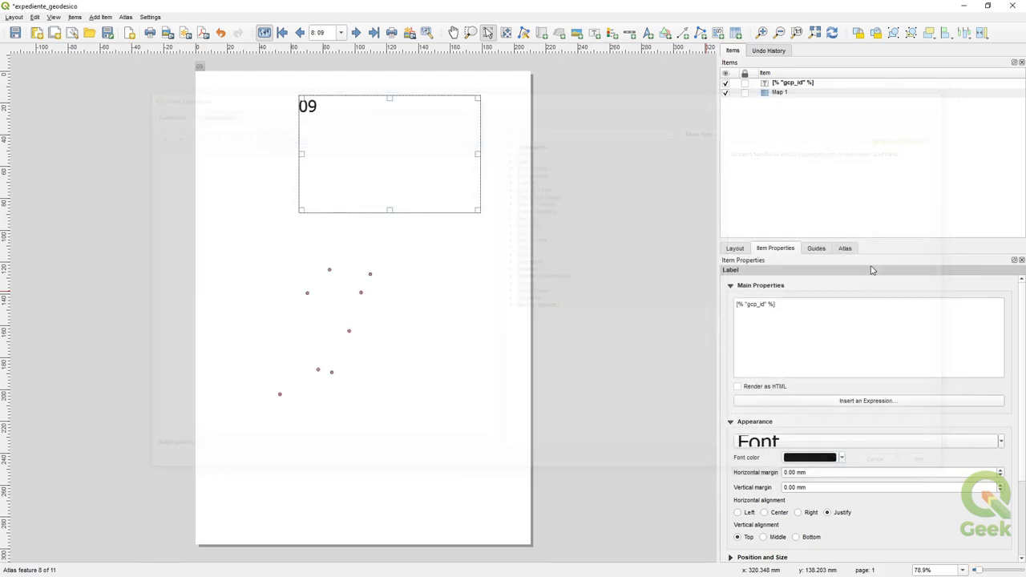
# Step: Extend the label's expression to "gcp_id" || '\n' || "x" so the x field is on a second line
pyautogui.moveTo(855, 321); pyautogui.dragTo(706, 337)
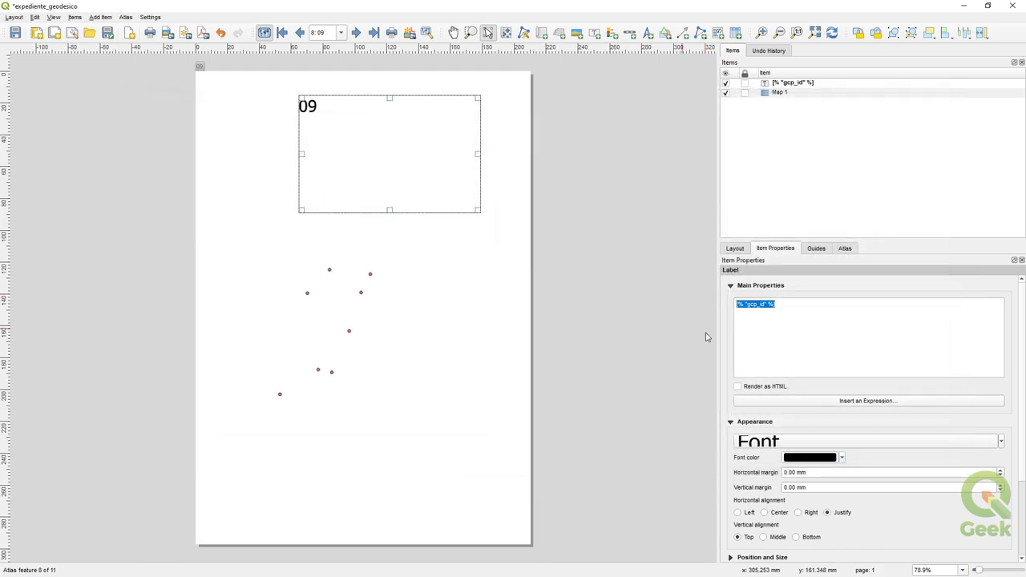
pyautogui.click(843, 402)
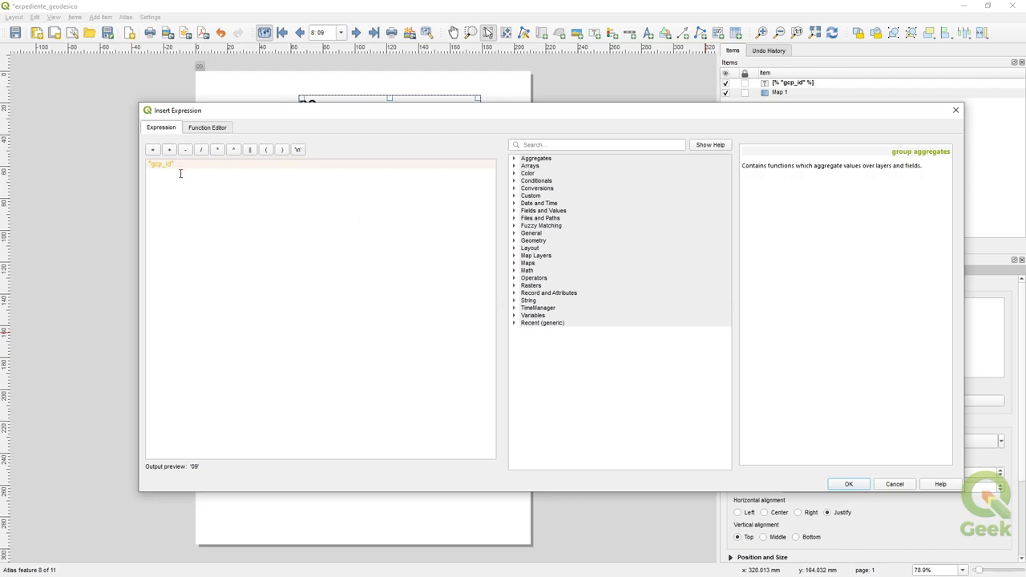
pyautogui.click(249, 157)
pyautogui.doubleClick(545, 211)
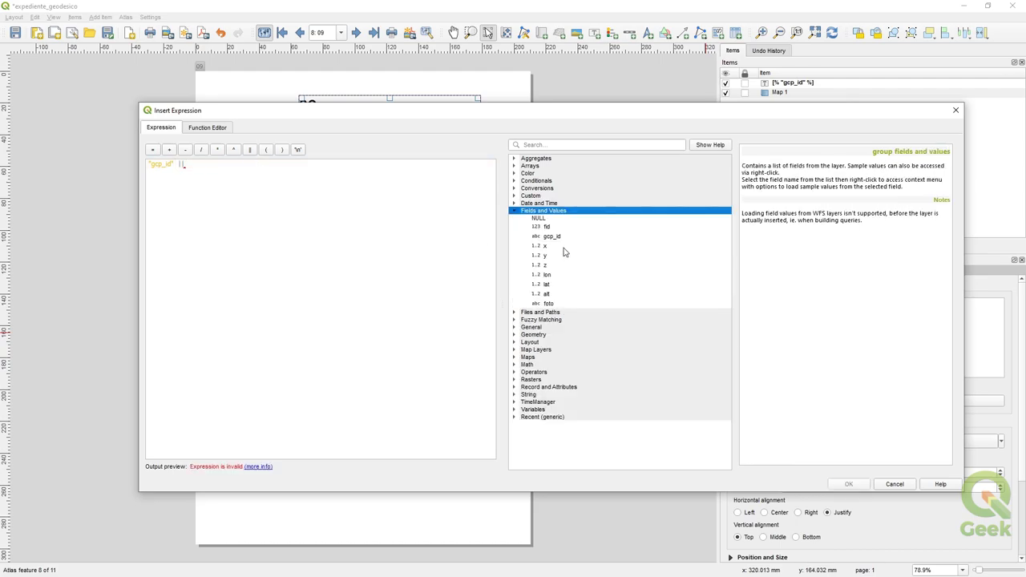
pyautogui.doubleClick(564, 247)
pyautogui.click(298, 150)
pyautogui.moveTo(190, 174); pyautogui.dragTo(281, 179)
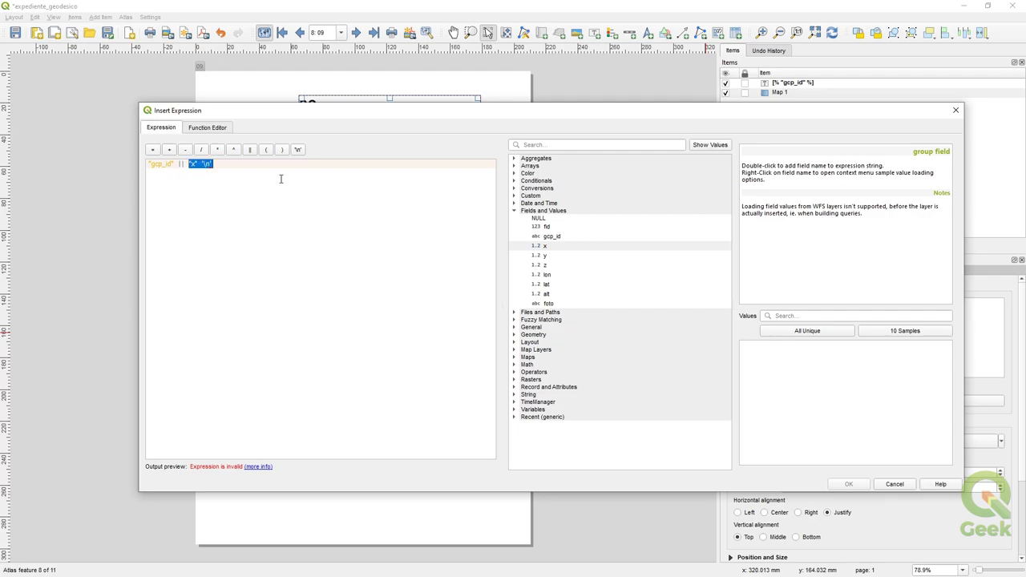
pyautogui.click(298, 150)
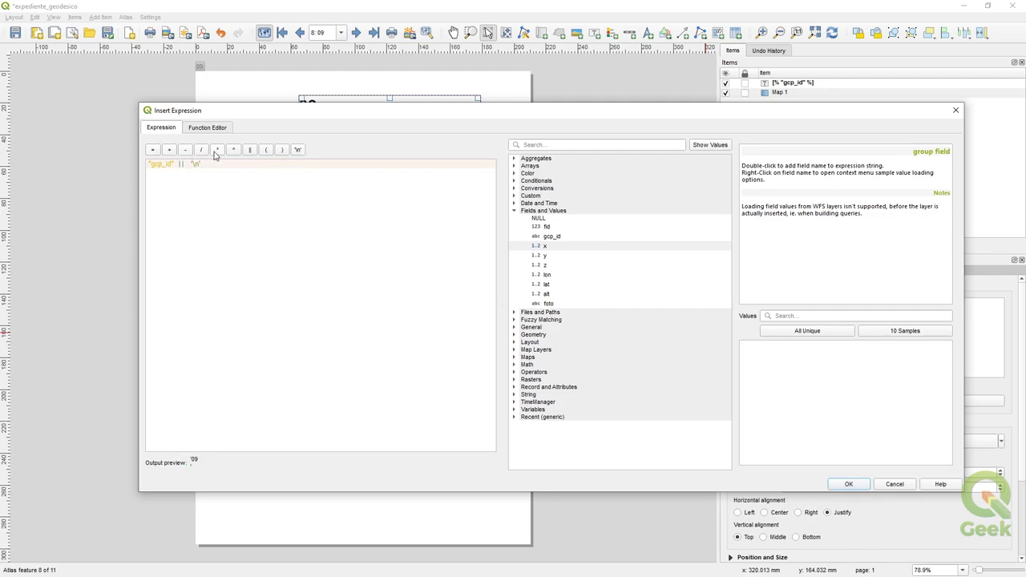
pyautogui.click(249, 150)
pyautogui.doubleClick(545, 245)
pyautogui.click(849, 485)
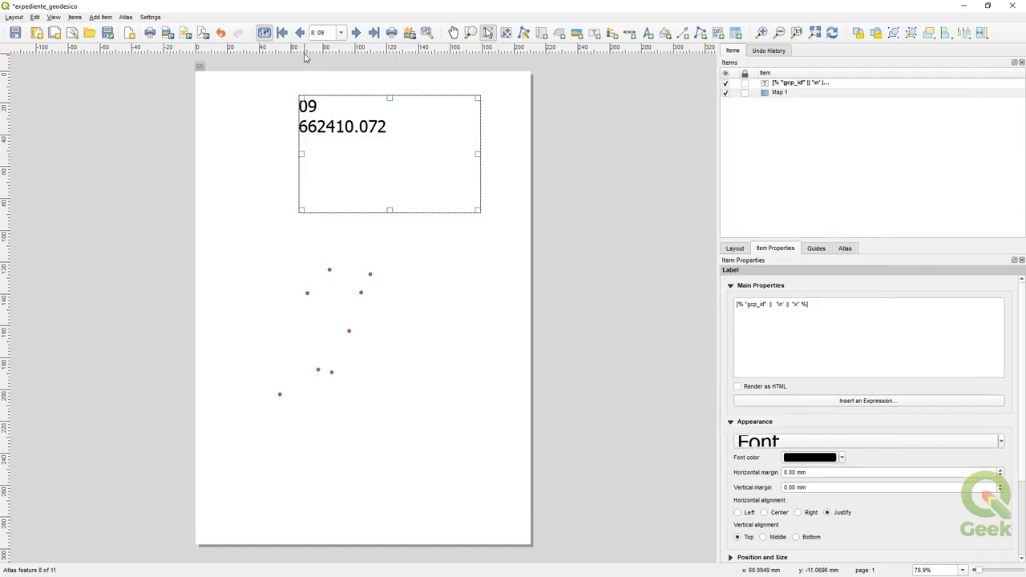
# Step: Page through the atlas preview to gcp 03 to check the label's values on each page
pyautogui.click(357, 32)
pyautogui.click(356, 32)
pyautogui.click(356, 32)
pyautogui.click(358, 32)
pyautogui.click(356, 33)
pyautogui.click(357, 32)
# Step: Prefix the gcp_id field in the label's expression with the text 'Punto número: ', concatenated with ||
pyautogui.click(856, 300)
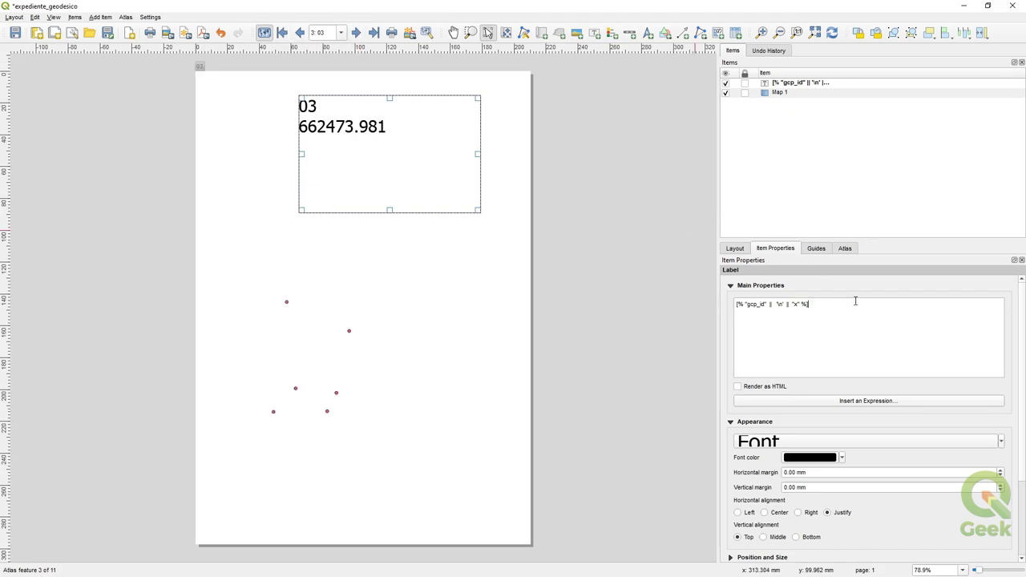
pyautogui.hotkey('ctrl', 'a')
pyautogui.click(858, 402)
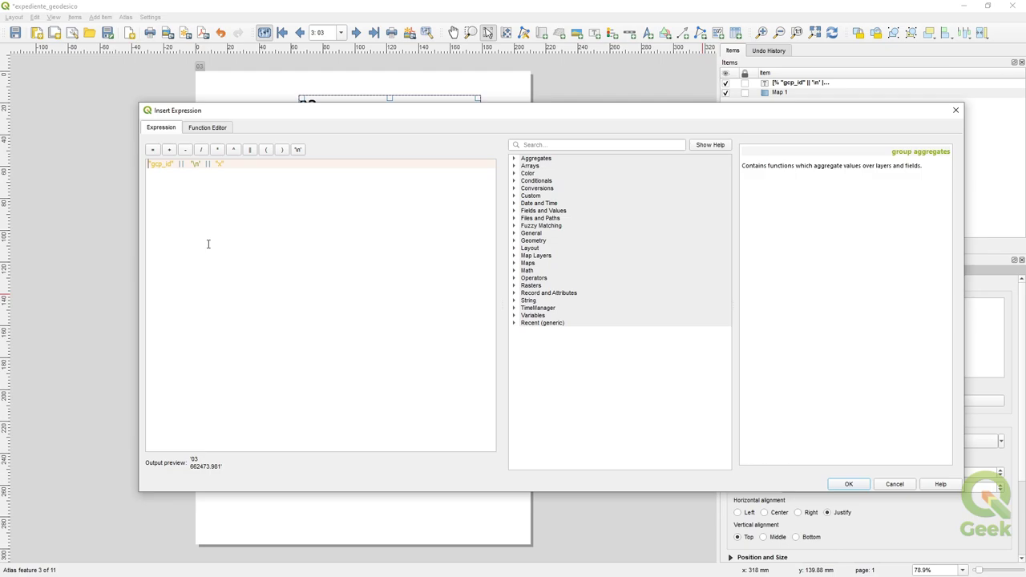
pyautogui.press('Delete')
pyautogui.write("'Punto")
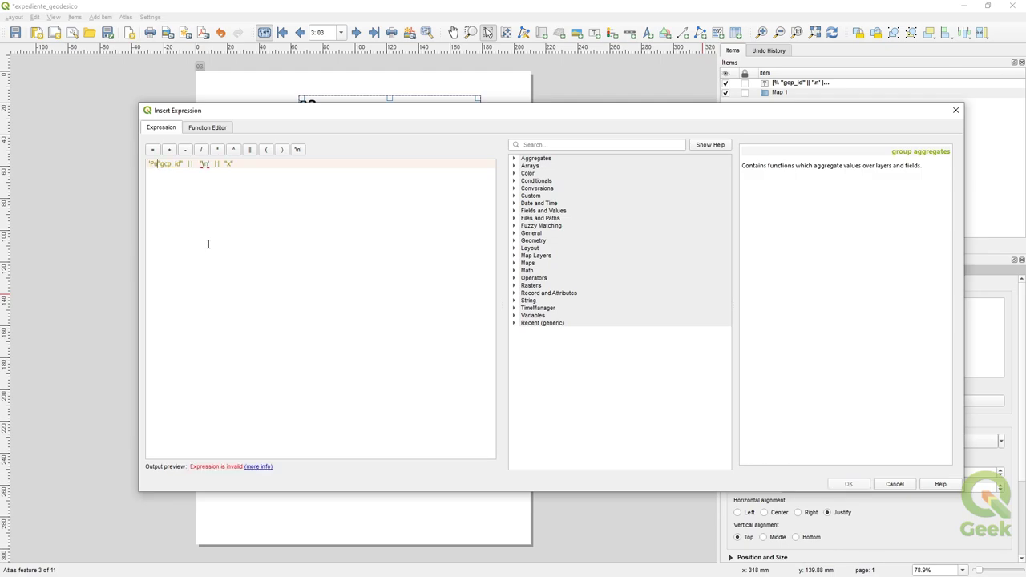
pyautogui.write(" número: ' || ")
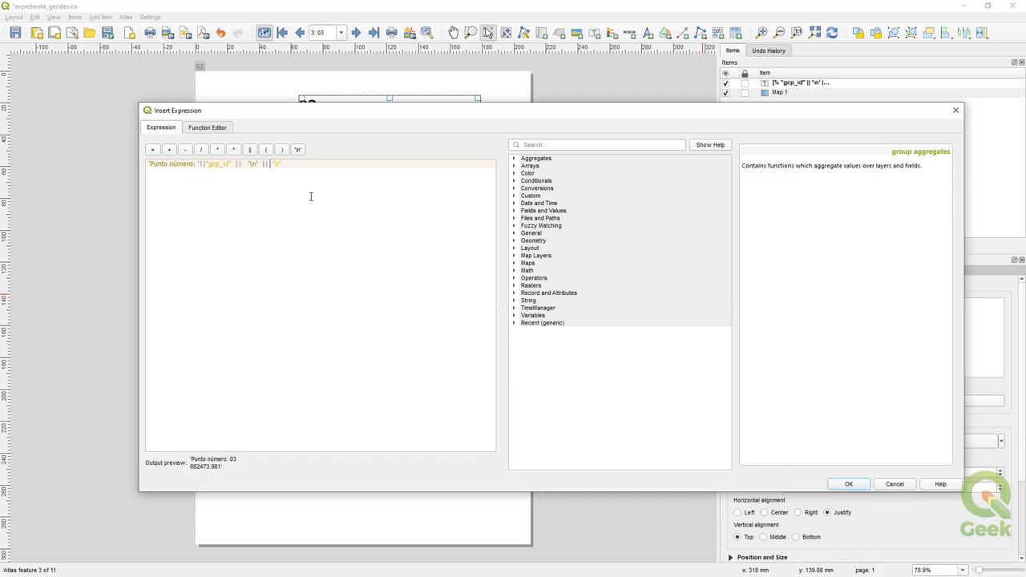
# Step: Concatenate the text 'Coordenada x: ' before the x field in the label's expression and apply it
pyautogui.write("'")
pyautogui.write('Coordenadas')
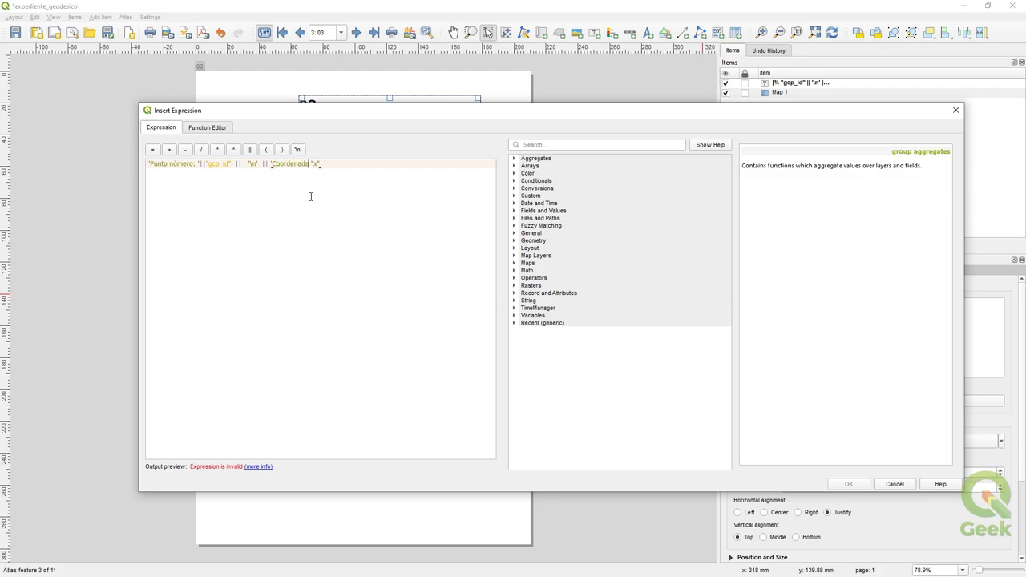
pyautogui.write(": '||")
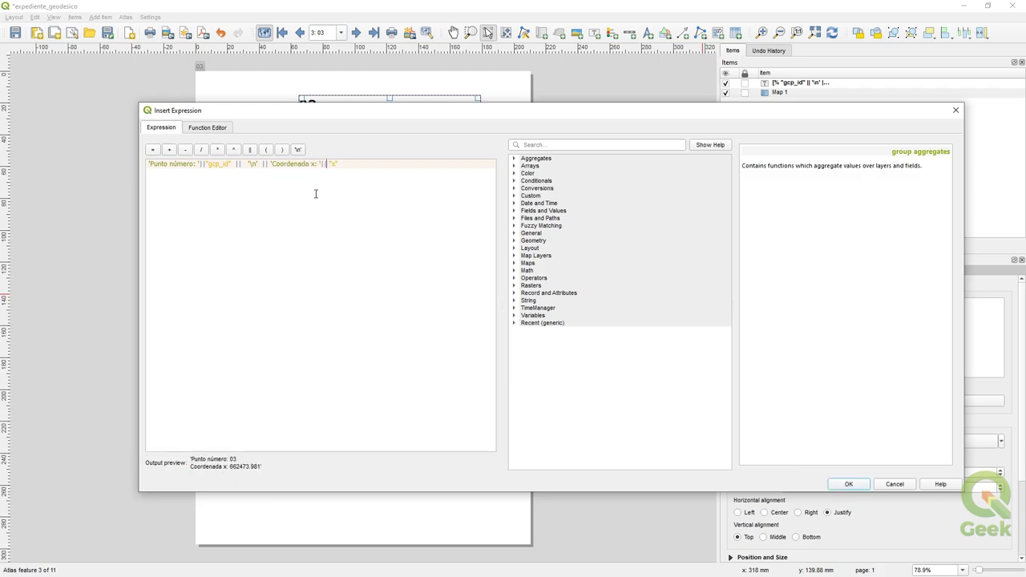
pyautogui.click(848, 483)
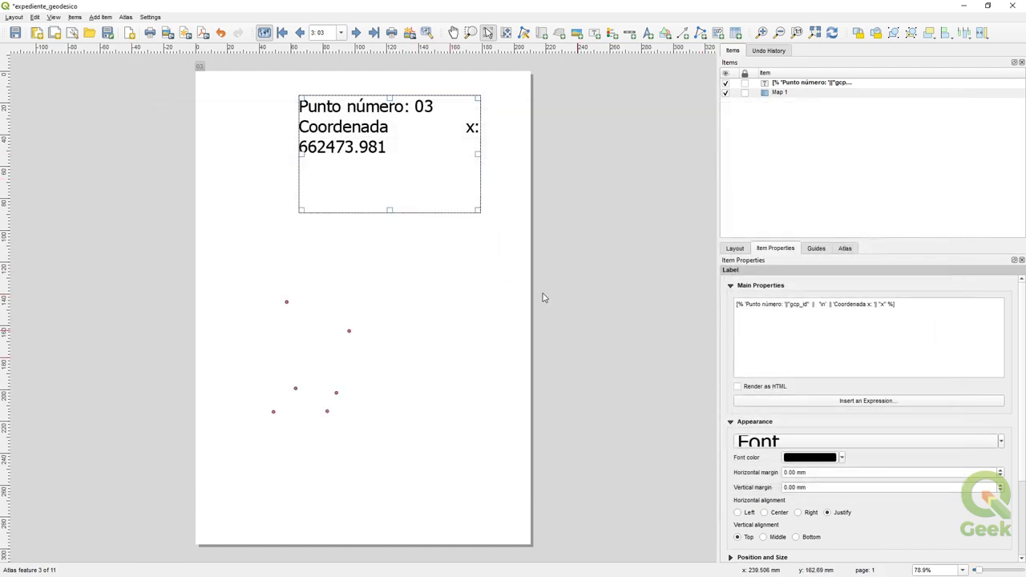
# Step: Widen the label so the x coordinate fits on one line, reposition it within the page, and check it on several atlas pages
pyautogui.moveTo(301, 152); pyautogui.dragTo(198, 156)
pyautogui.moveTo(367, 146); pyautogui.dragTo(406, 151)
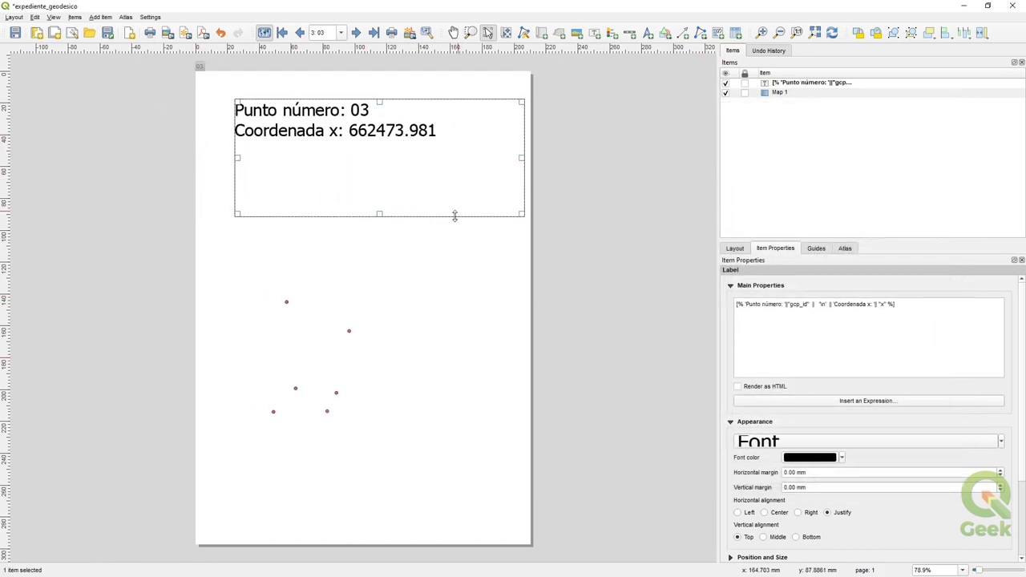
pyautogui.click(356, 32)
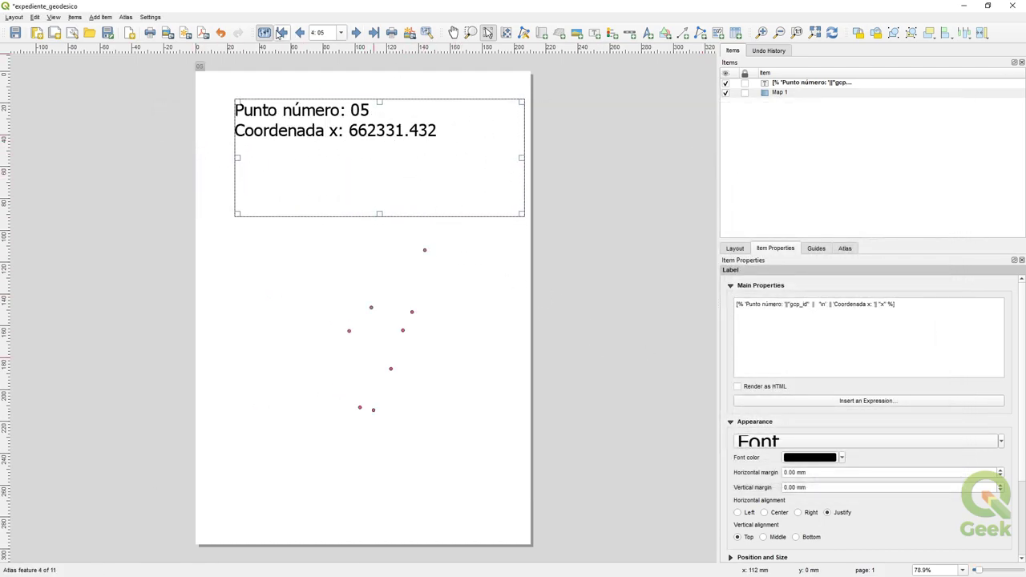
pyautogui.click(374, 33)
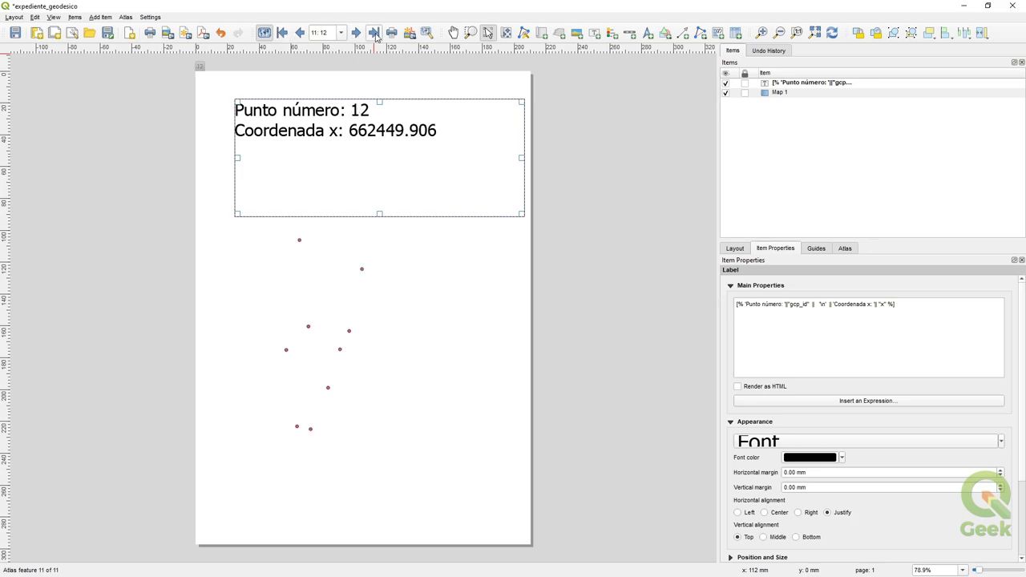
pyautogui.click(282, 32)
pyautogui.click(362, 35)
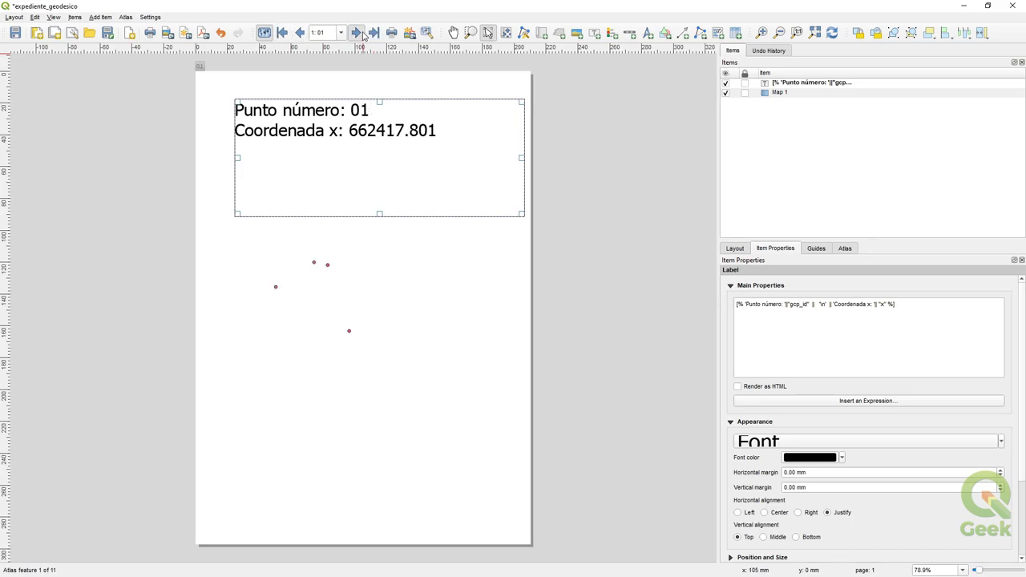
pyautogui.click(363, 35)
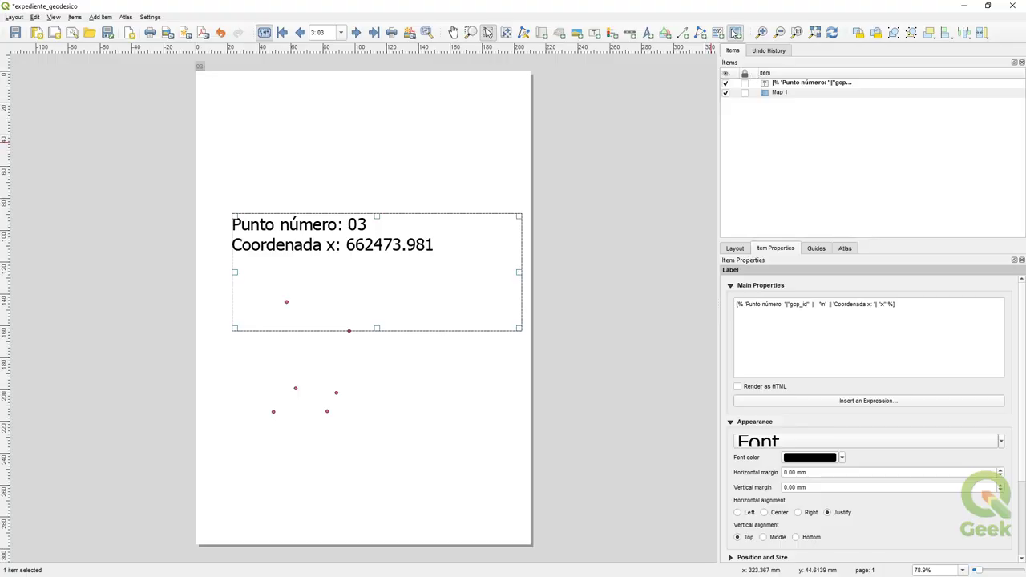
# Step: Add a gcp attribute table about 155 mm wide above the label, extending its frame downward, and enable its expression filter
pyautogui.moveTo(267, 86)
pyautogui.mouseDown()
pyautogui.moveTo(449, 200)
pyautogui.moveTo(515, 199)
pyautogui.mouseUp()
pyautogui.moveTo(380, 141); pyautogui.dragTo(347, 141)
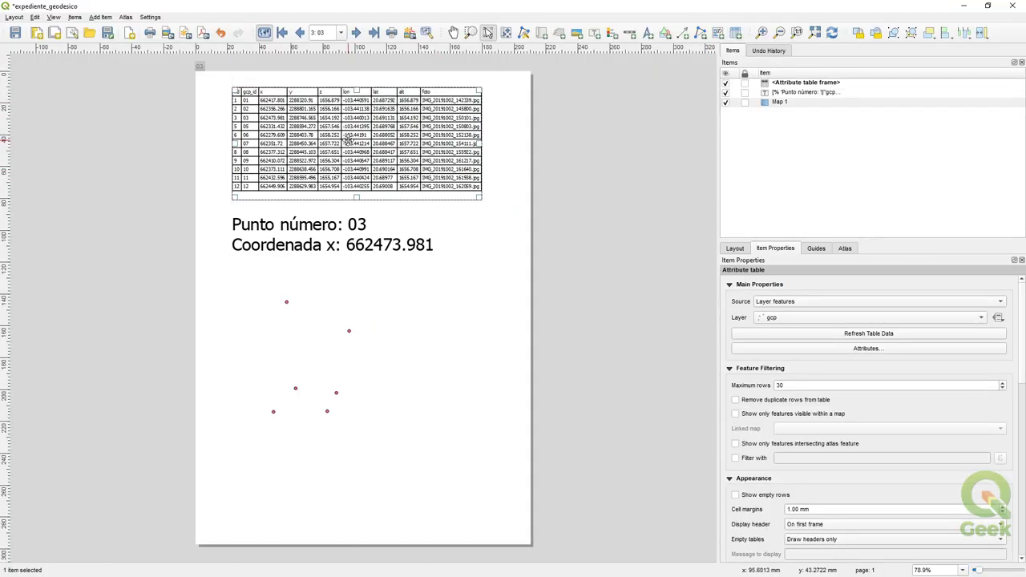
pyautogui.moveTo(357, 197); pyautogui.dragTo(356, 305)
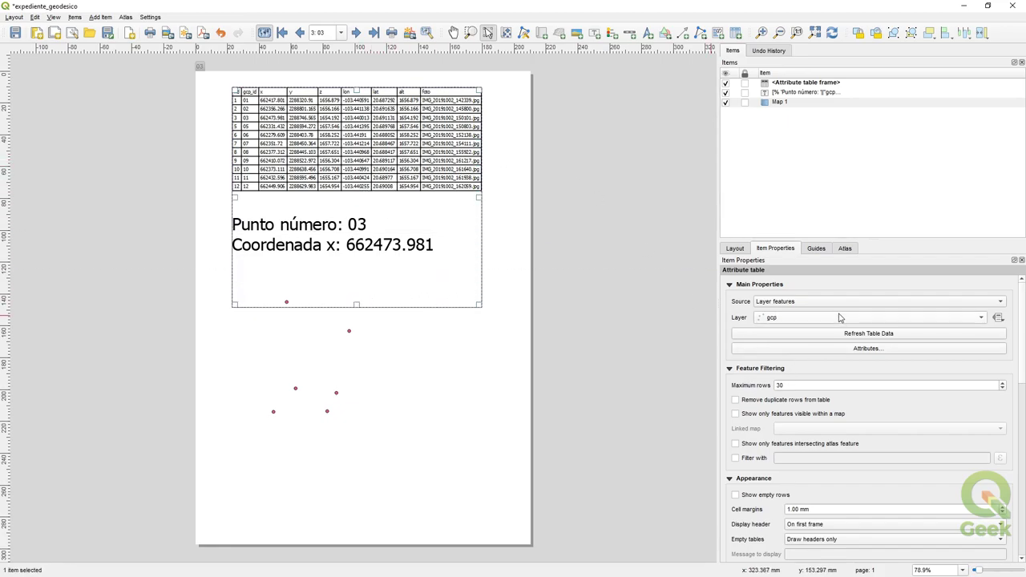
pyautogui.click(884, 348)
pyautogui.click(760, 458)
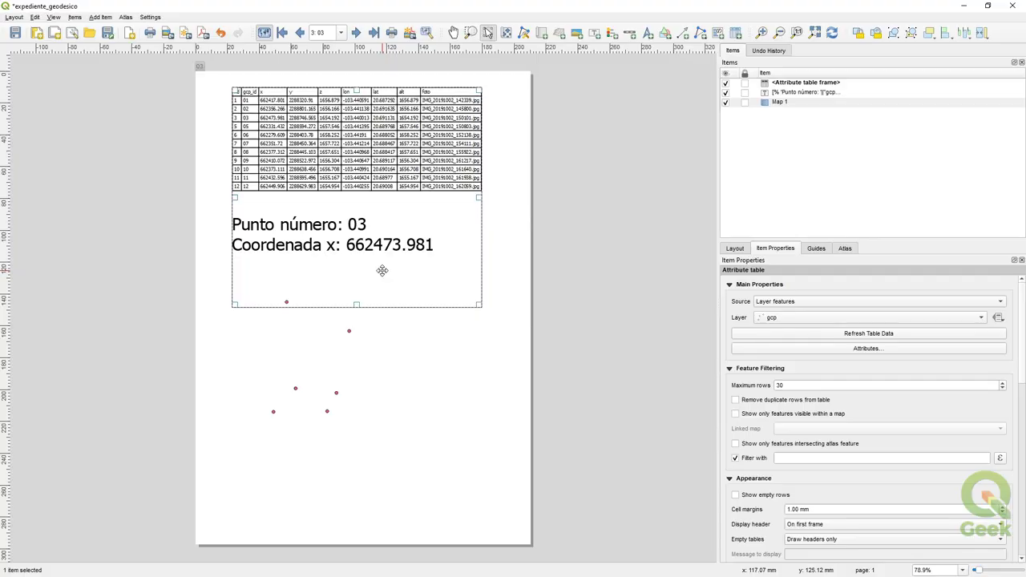
# Step: Delete the attribute table and move the label back up to the upper part of the page
pyautogui.click(614, 177)
pyautogui.click(392, 135)
pyautogui.press('Delete')
pyautogui.click(378, 233)
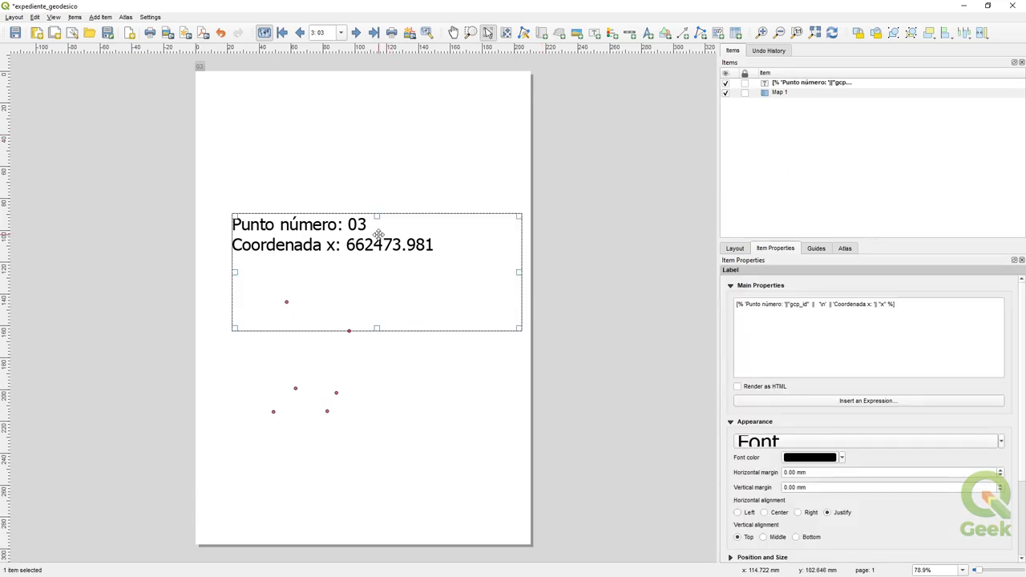
pyautogui.moveTo(377, 233); pyautogui.dragTo(390, 133)
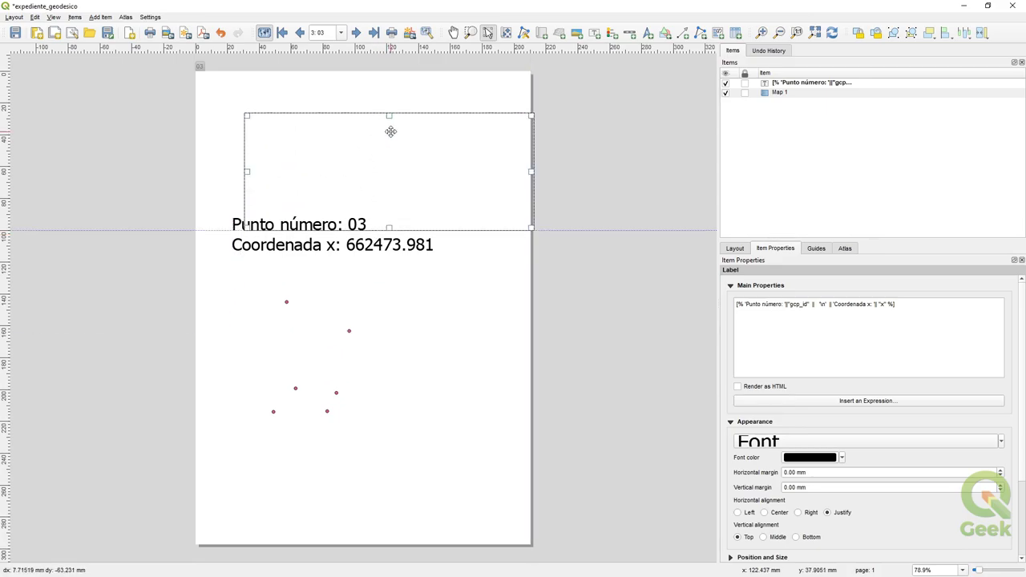
# Step: Replace the label's expression with only the gcp_id field and copy the resulting [% "gcp_id" %] text into an untitled Notepad document
pyautogui.moveTo(902, 313); pyautogui.dragTo(499, 267)
pyautogui.click(866, 401)
pyautogui.hotkey('ctrl', 'a')
pyautogui.press('Delete')
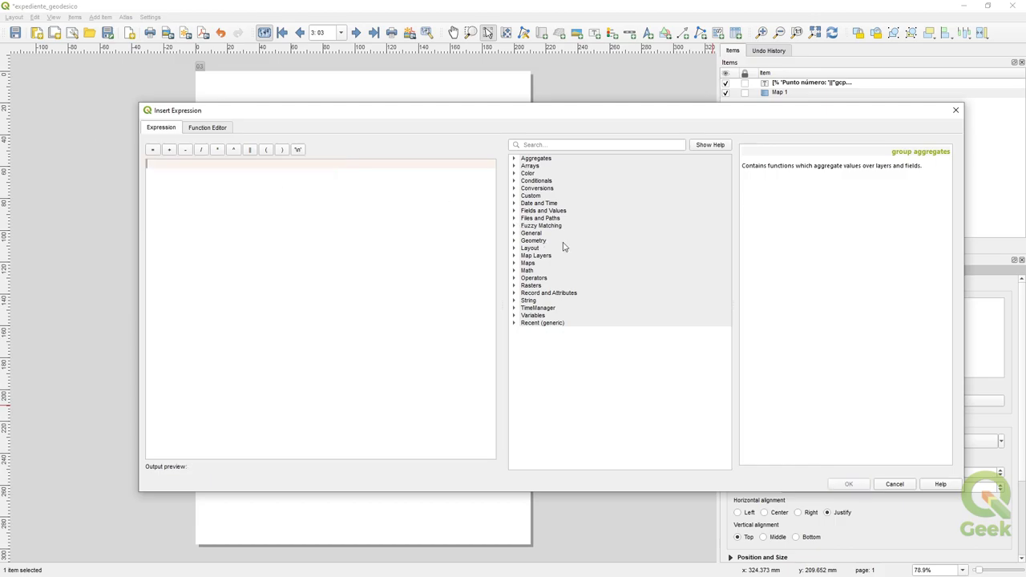
pyautogui.doubleClick(544, 210)
pyautogui.doubleClick(549, 237)
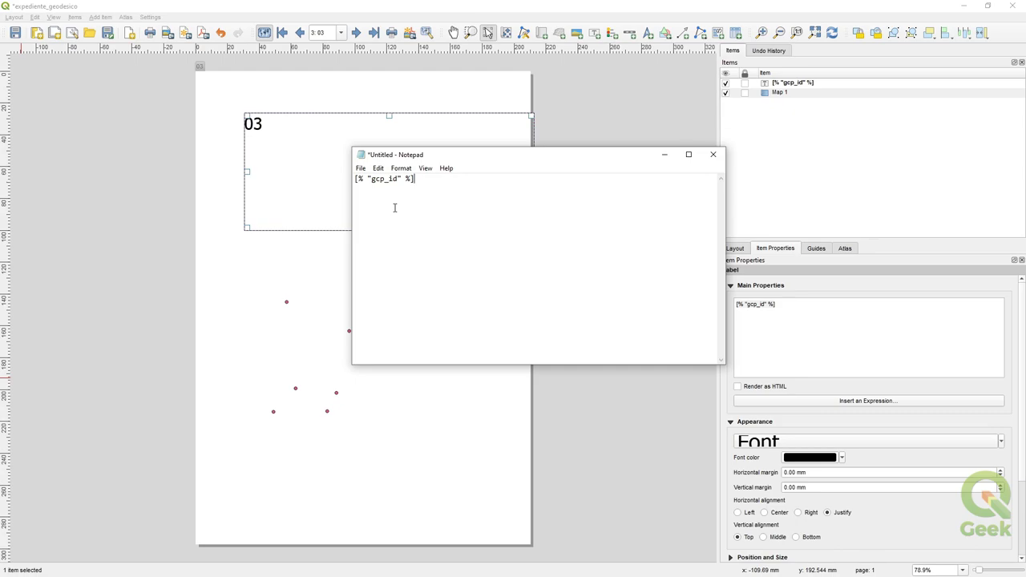
pyautogui.moveTo(494, 156); pyautogui.dragTo(438, 175)
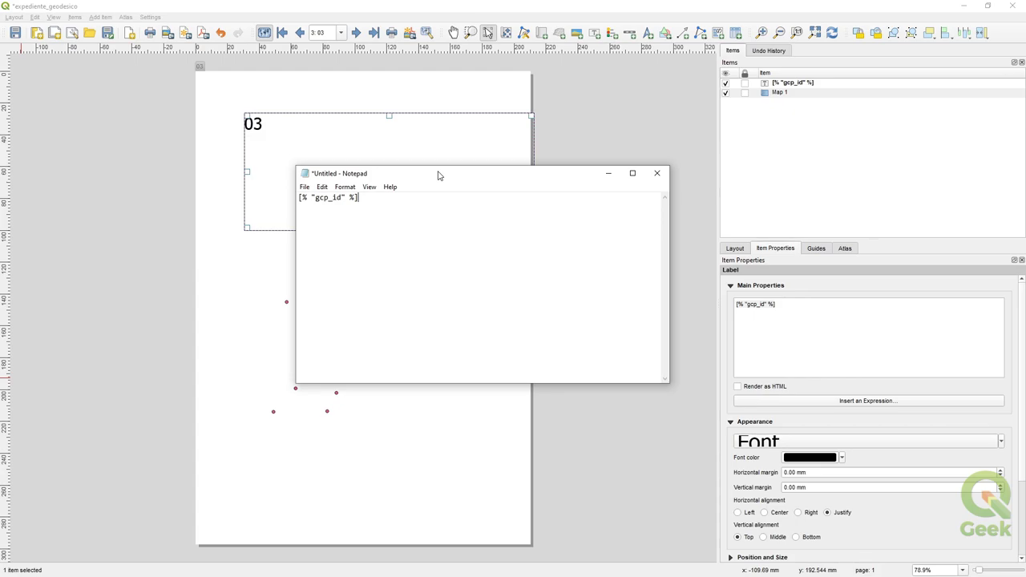
pyautogui.click(314, 200)
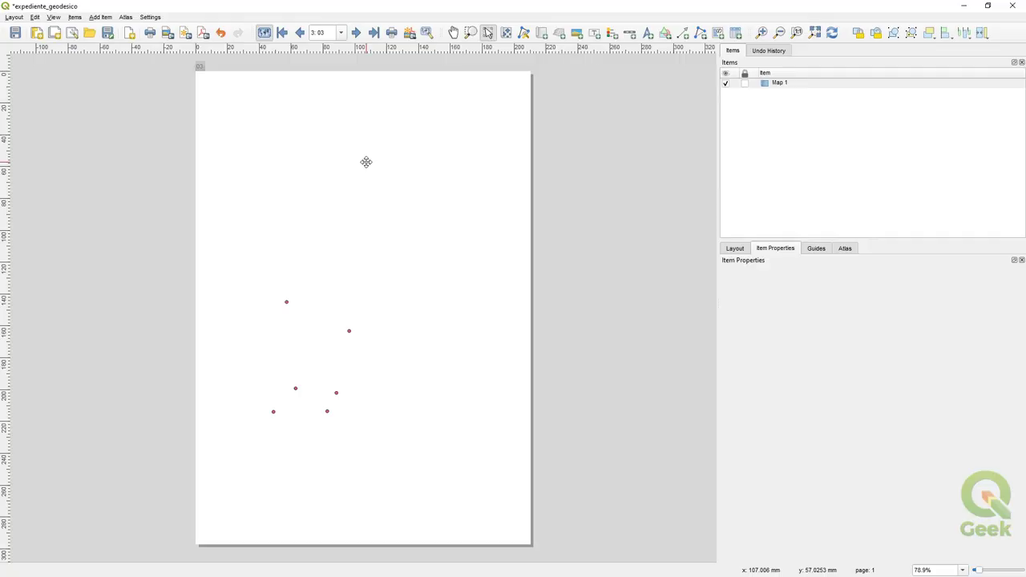
# Step: Turn on the frame around Map 1 in the layout
pyautogui.click(329, 375)
pyautogui.scroll(-3, 733, 499)
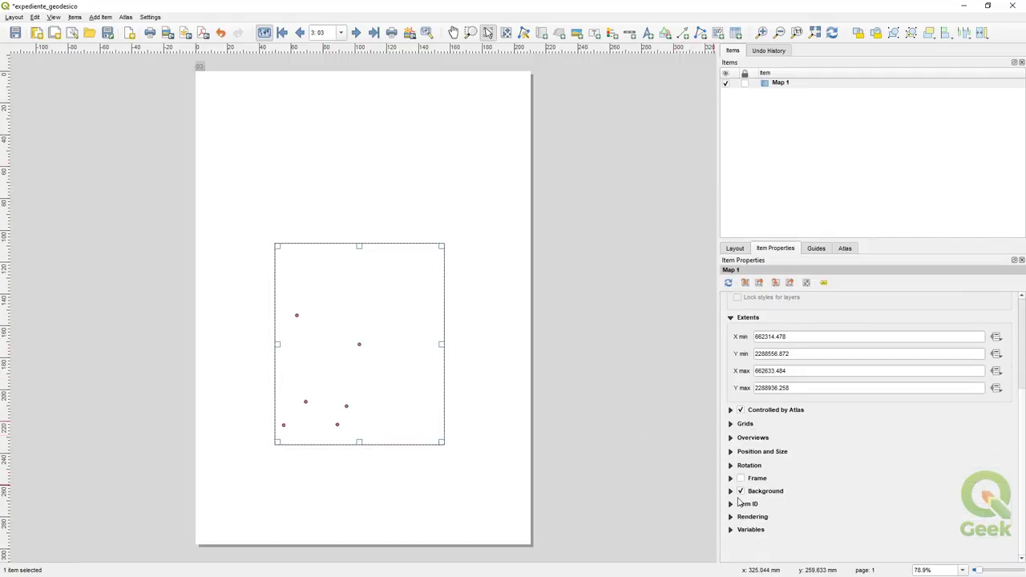
pyautogui.click(740, 479)
# Step: Widen the map leftward to about 135 mm and move it down, roughly centred in the lower half of the page
pyautogui.click(330, 337)
pyautogui.moveTo(281, 349); pyautogui.dragTo(229, 350)
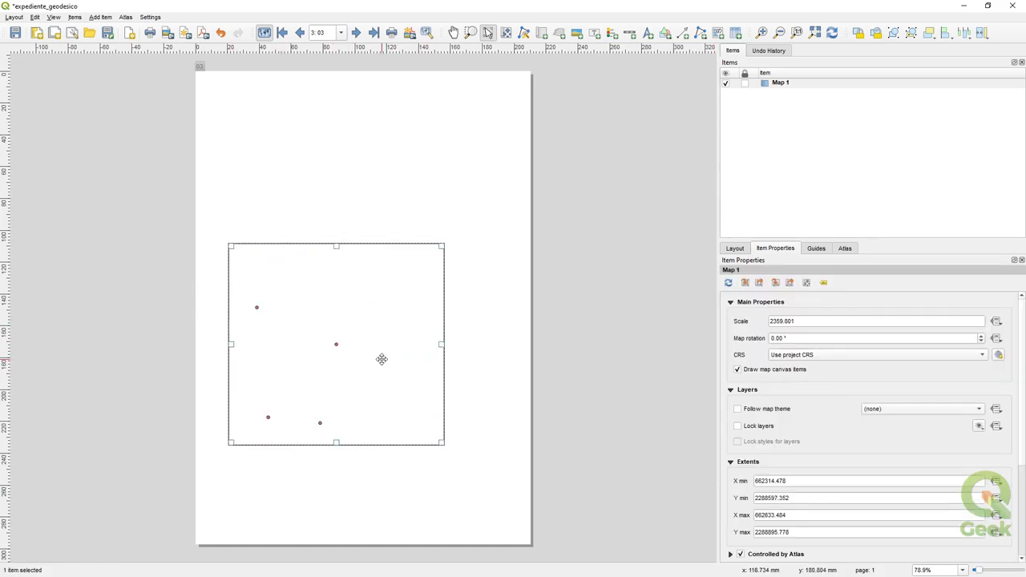
pyautogui.moveTo(383, 360); pyautogui.dragTo(407, 404)
pyautogui.moveTo(465, 388); pyautogui.dragTo(474, 387)
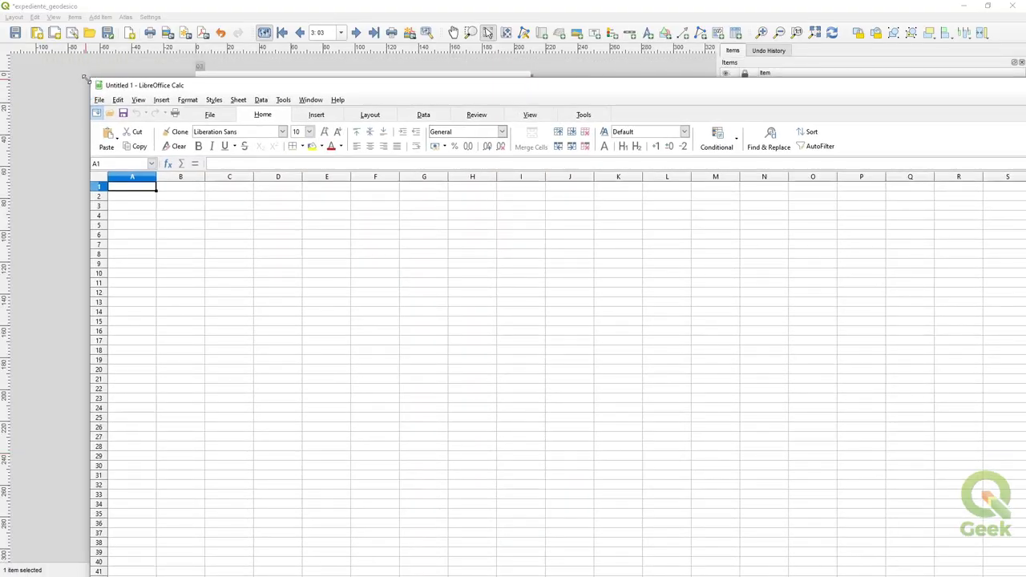
# Step: Switch to a blank LibreOffice Calc spreadsheet, shrink its window over the print layout, and select cell B2
pyautogui.moveTo(92, 84); pyautogui.dragTo(508, 278)
pyautogui.moveTo(643, 282); pyautogui.dragTo(317, 93)
pyautogui.click(273, 237)
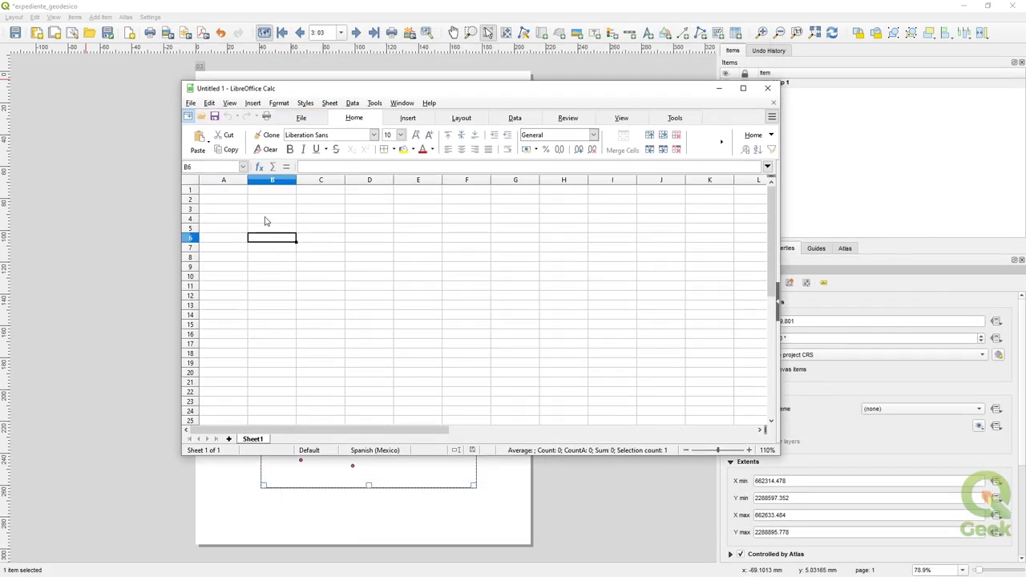
pyautogui.click(286, 202)
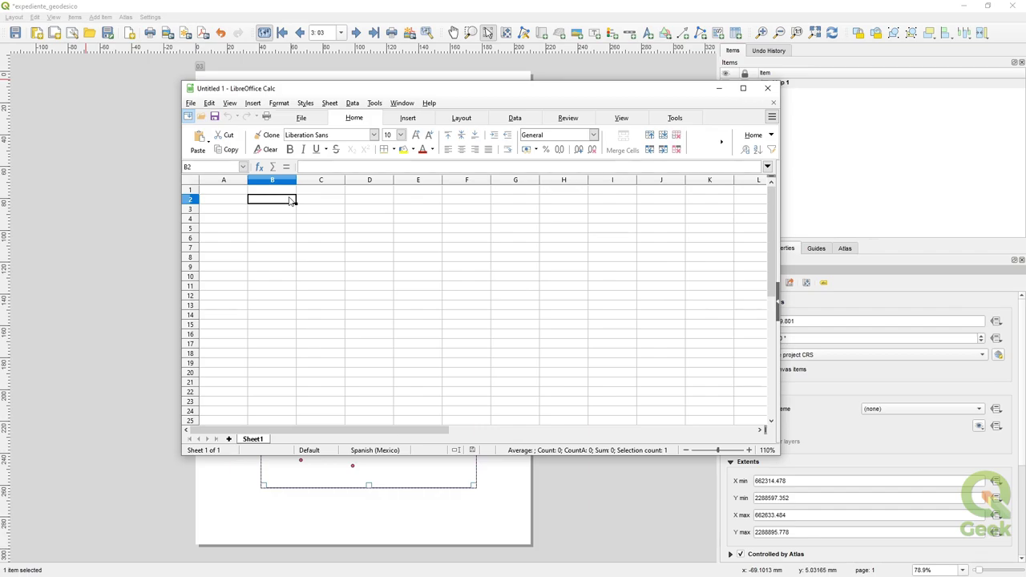
# Step: Enter [%"gcp_id"%] in cell B2 and widen column B to more than twice its width
pyautogui.doubleClick(290, 201)
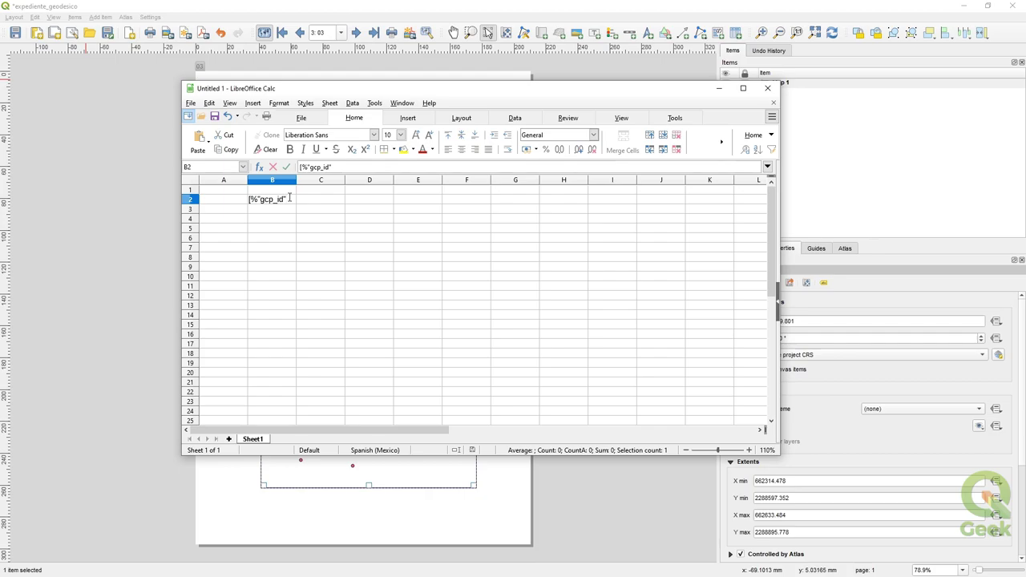
pyautogui.press('Return')
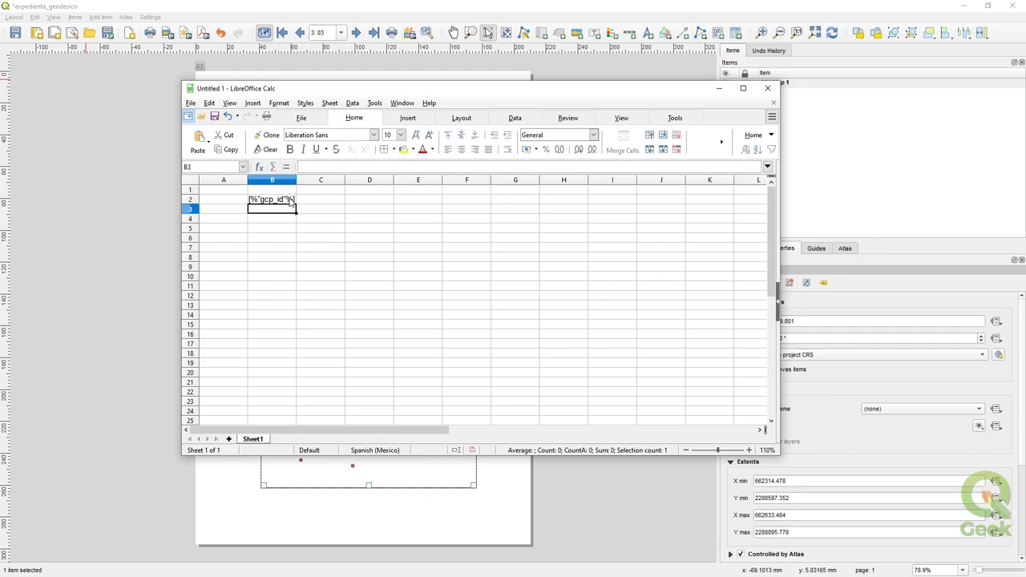
pyautogui.moveTo(294, 184); pyautogui.dragTo(363, 181)
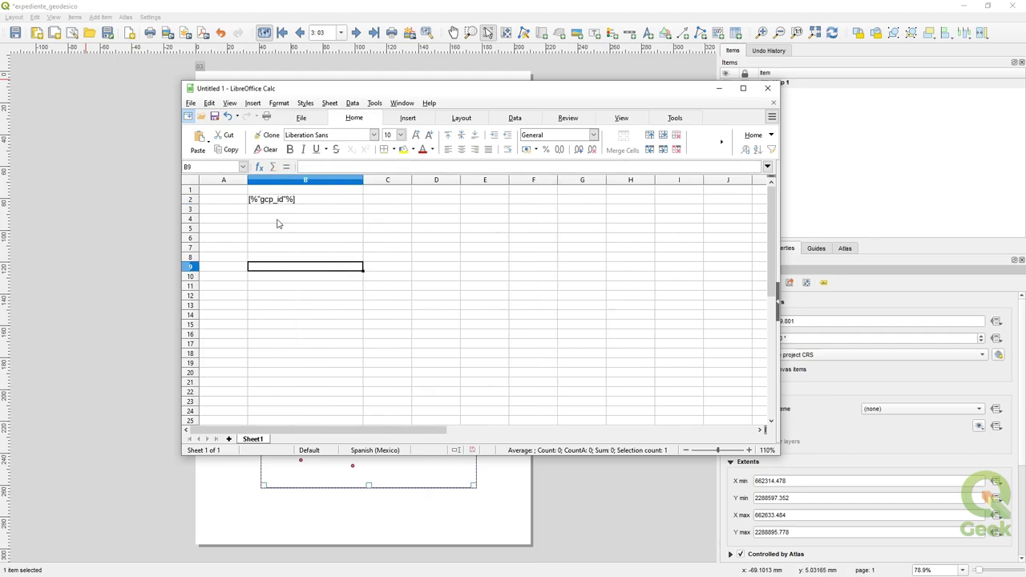
# Step: Enter [%"x"%] in cell B4, leaving one empty row below the gcp_id expression
pyautogui.click(305, 222)
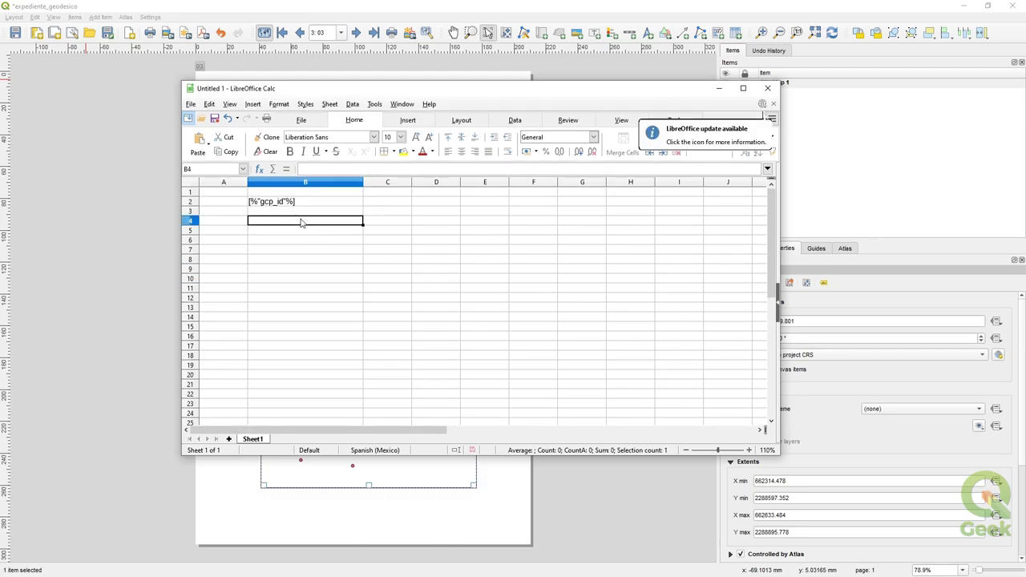
pyautogui.write('[')
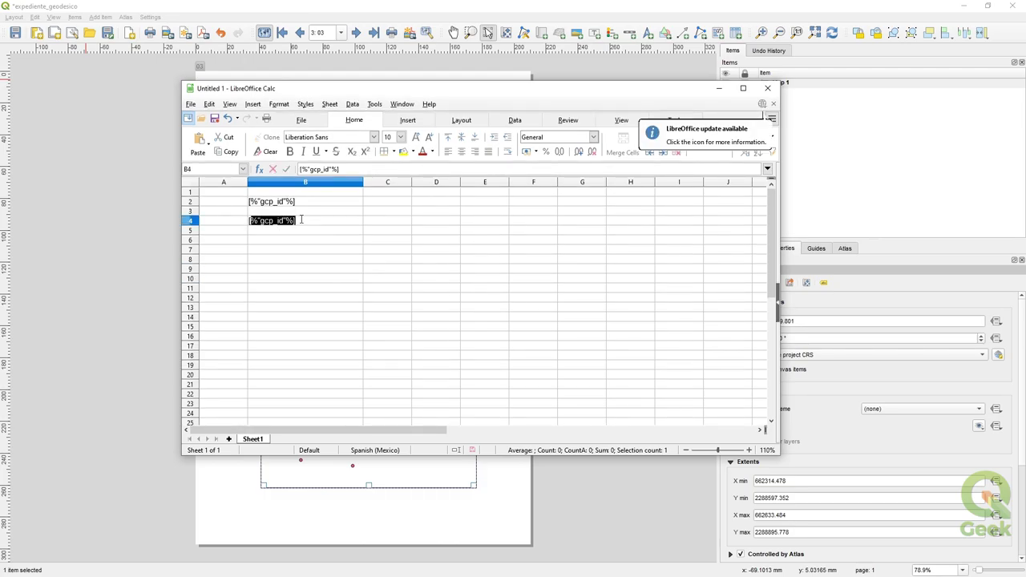
pyautogui.write('%"x')
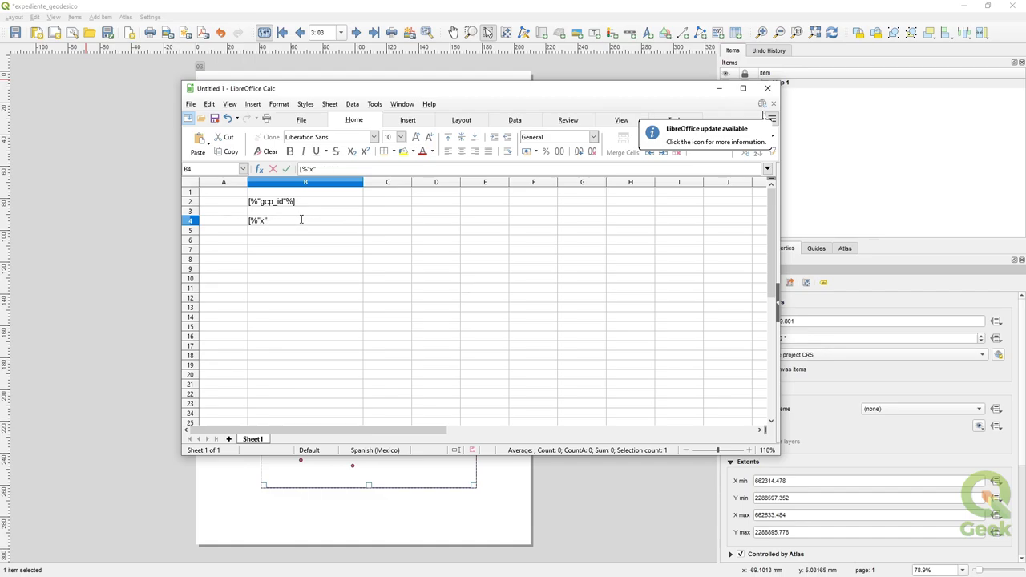
pyautogui.write('"%')
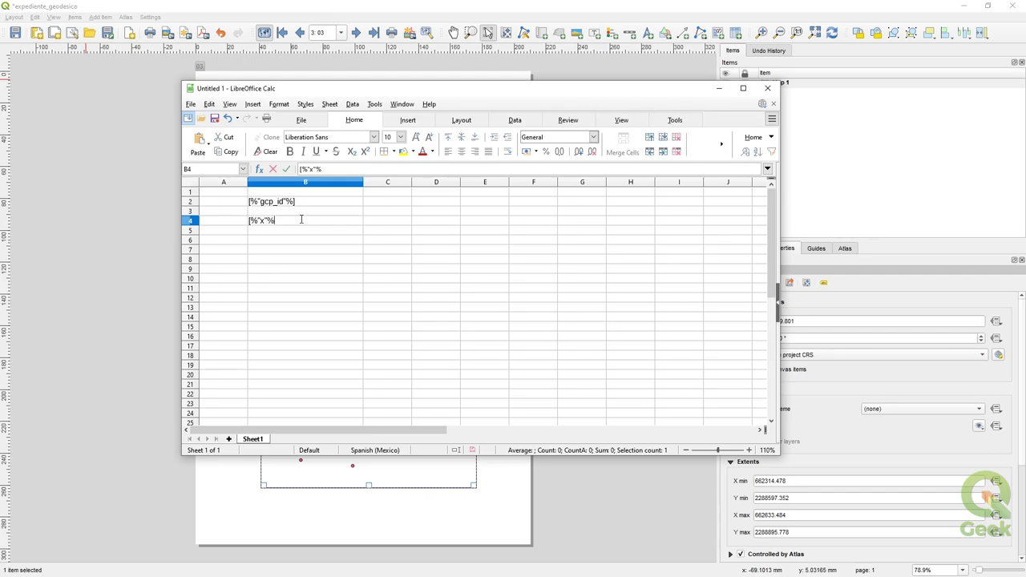
pyautogui.write(']')
pyautogui.press('Return')
pyautogui.click(309, 201)
pyautogui.click(301, 240)
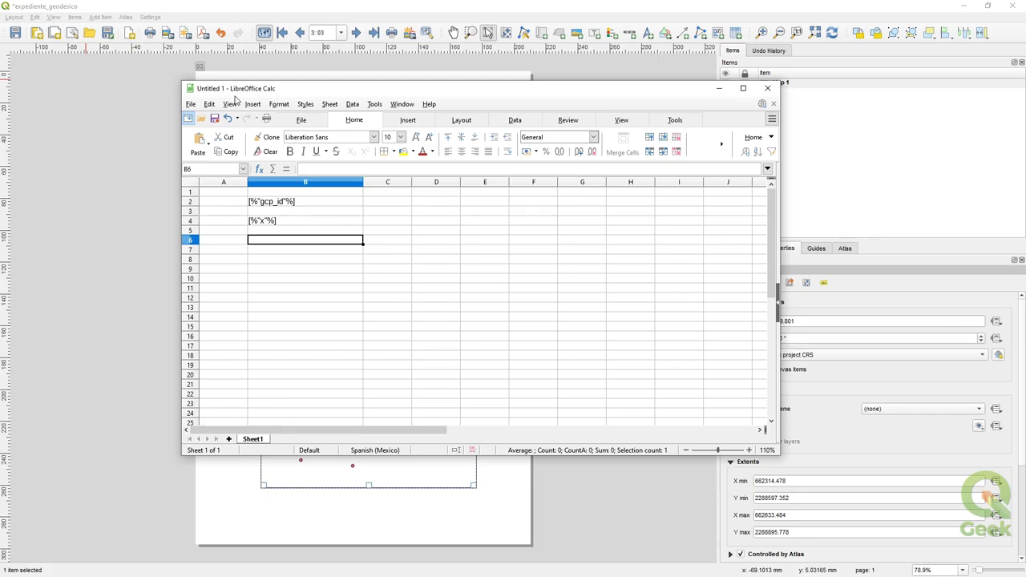
# Step: Save the spreadsheet as an HTML Document (Calc) named plantilla in the gnss folder and minimize Calc
pyautogui.click(191, 104)
pyautogui.click(259, 262)
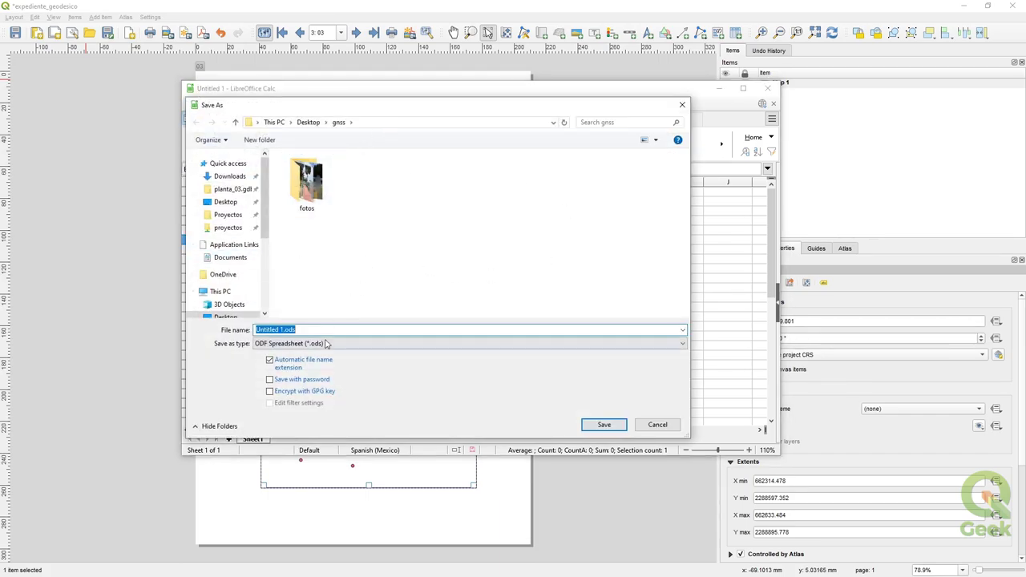
pyautogui.click(325, 343)
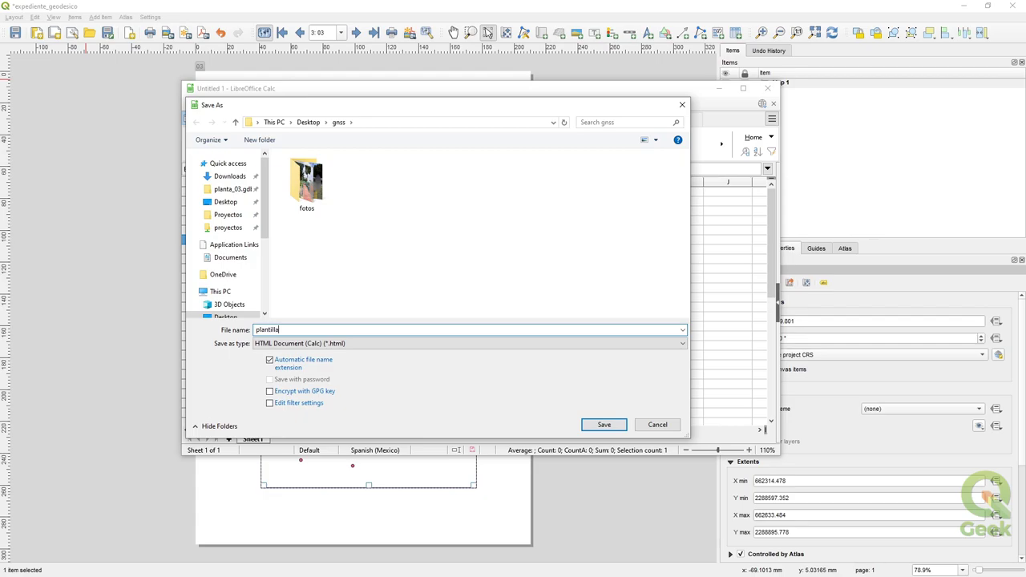
pyautogui.press('Return')
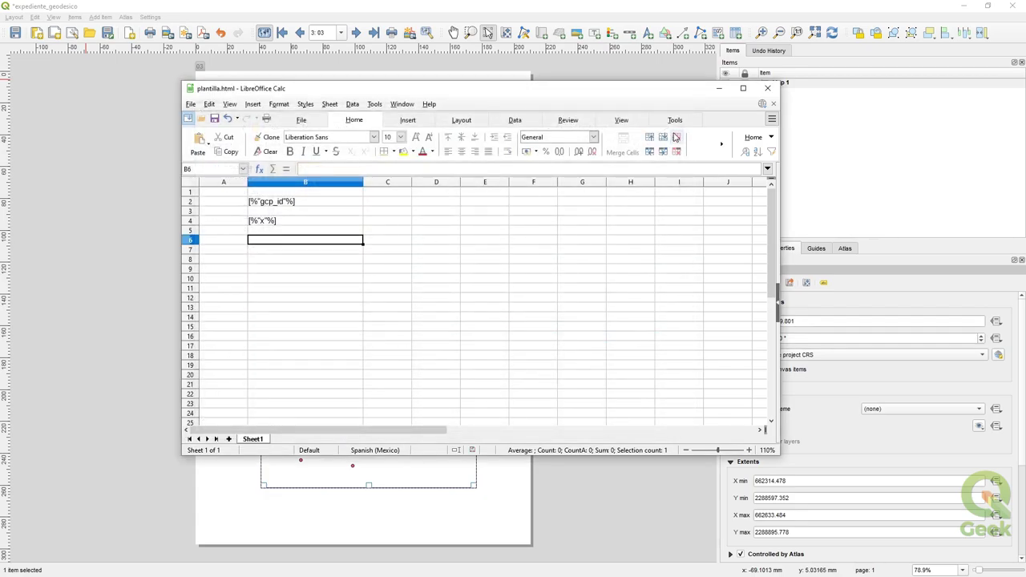
pyautogui.click(719, 88)
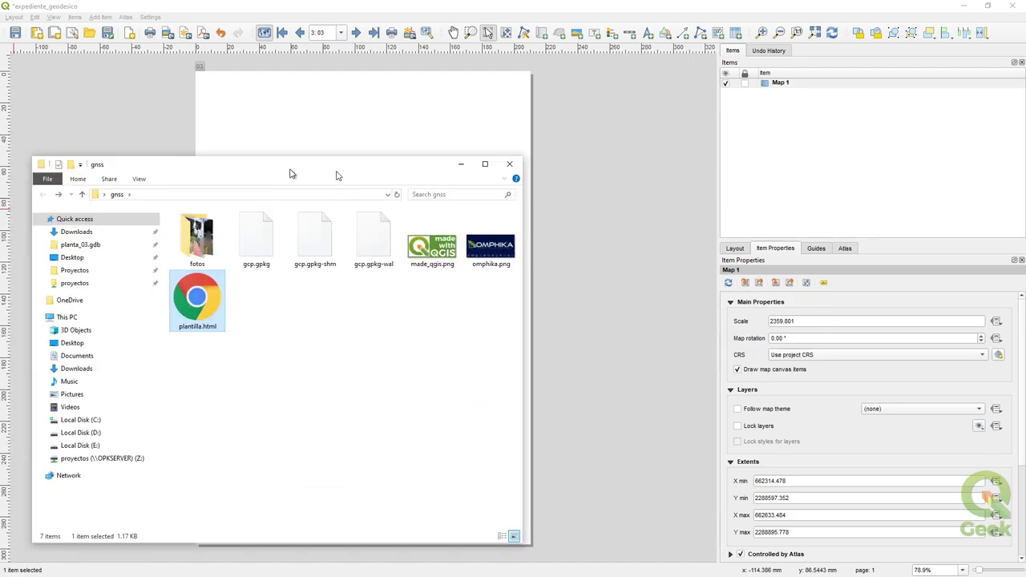
# Step: Open plantilla.html from the gnss folder in Chrome and examine its two expressions enlarged
pyautogui.moveTo(337, 167); pyautogui.dragTo(568, 152)
pyautogui.doubleClick(428, 289)
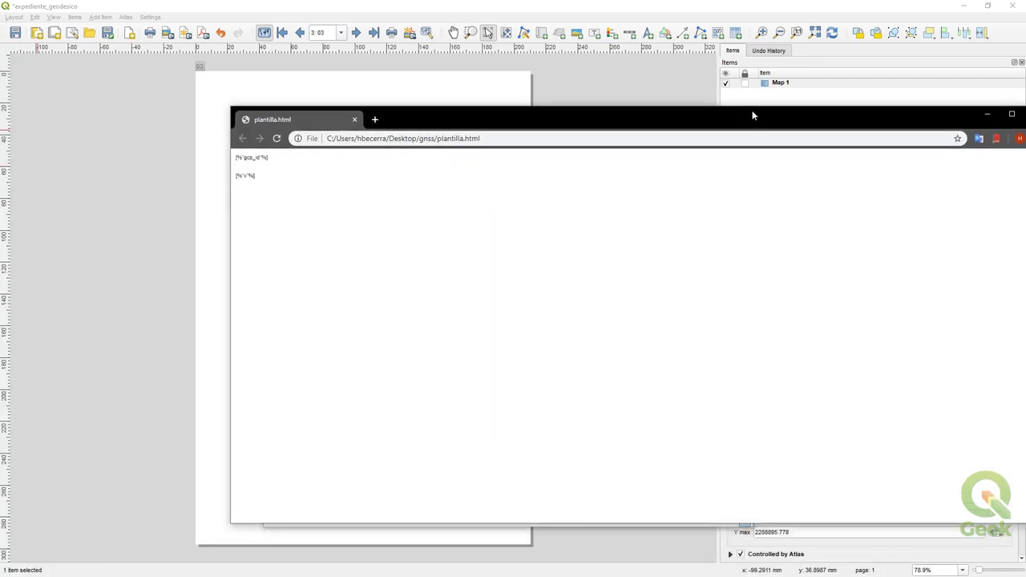
pyautogui.doubleClick(752, 116)
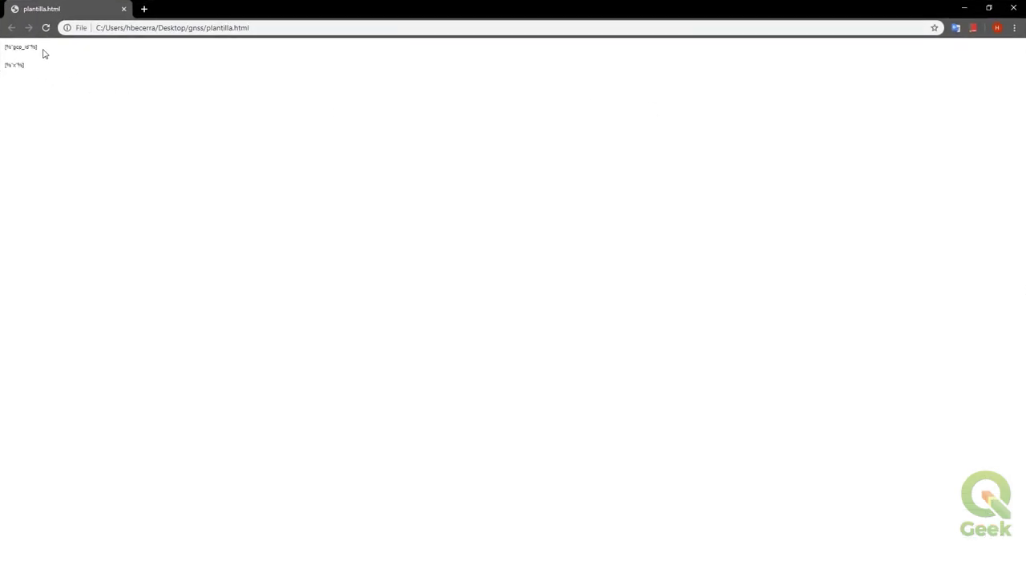
pyautogui.scroll(9, 44, 54)
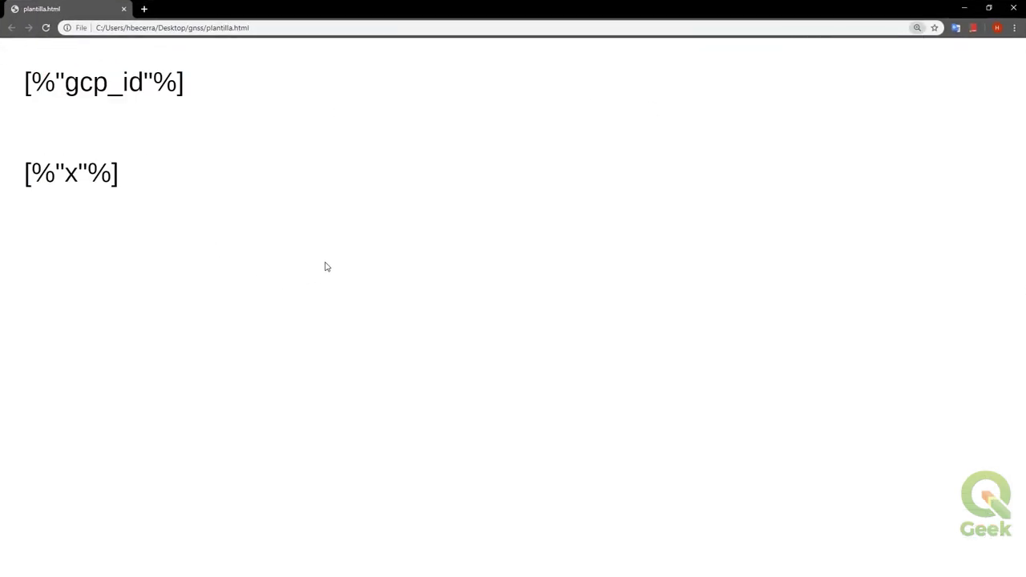
pyautogui.hotkey('ctrl', '0')
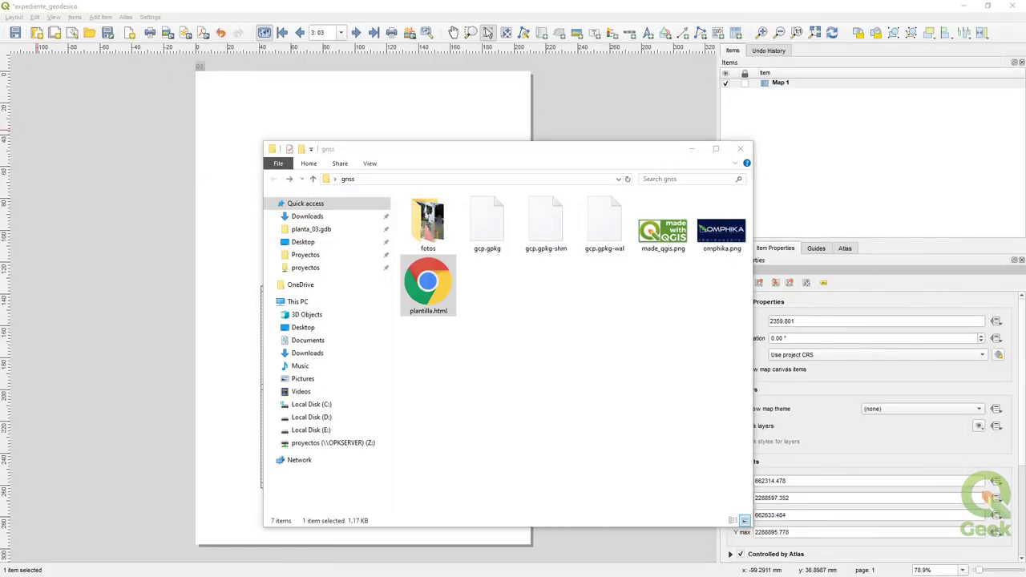
# Step: Open plantilla.html from the gnss folder in Atom and enlarge the code
pyautogui.rightClick(422, 309)
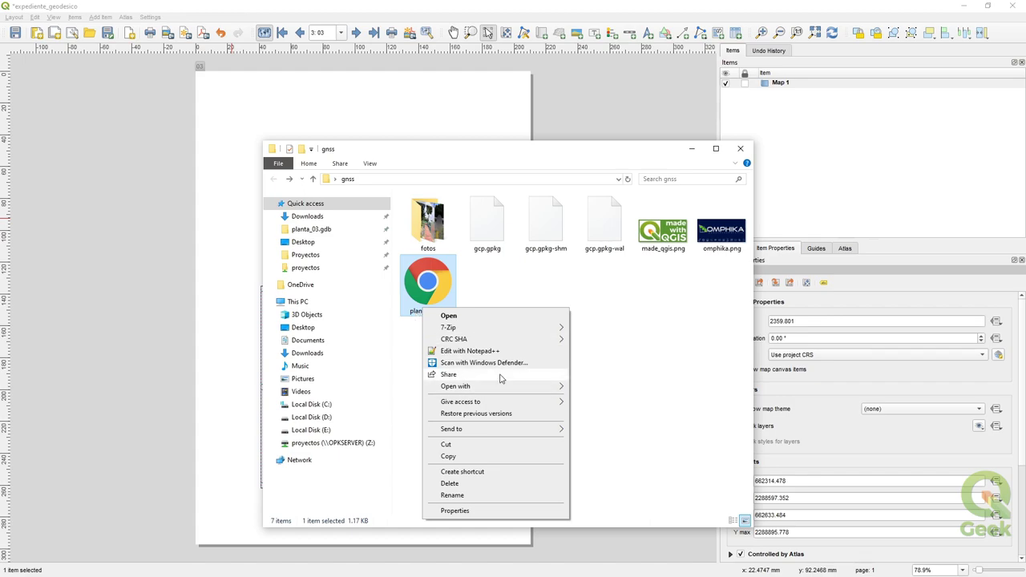
pyautogui.moveTo(503, 391)
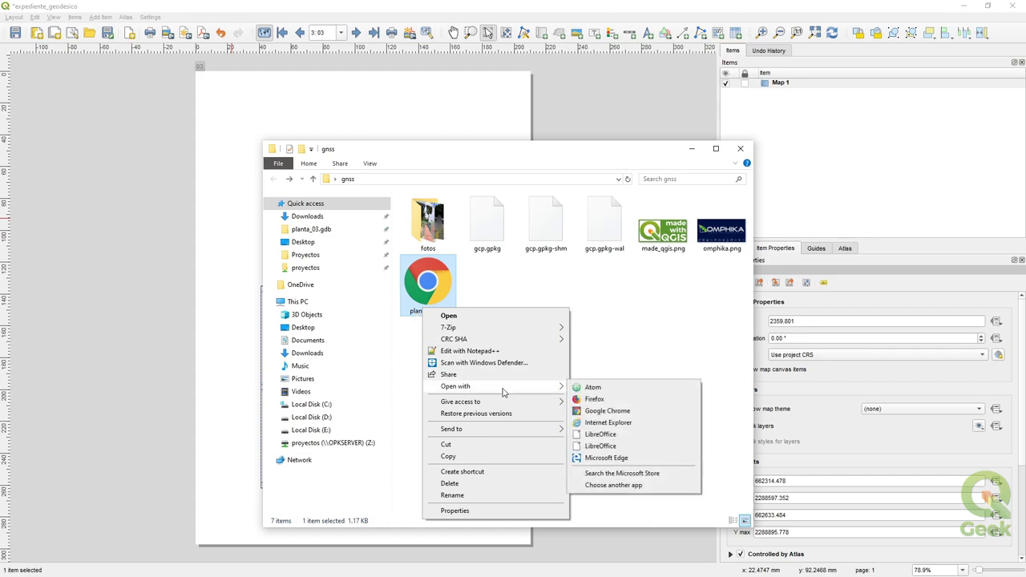
pyautogui.click(618, 389)
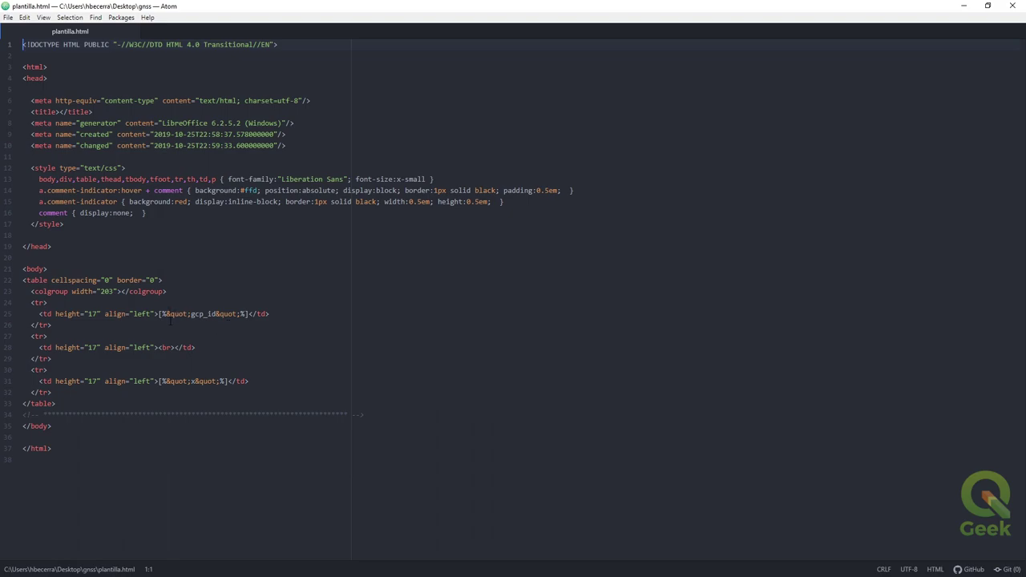
pyautogui.scroll(4, 205, 371)
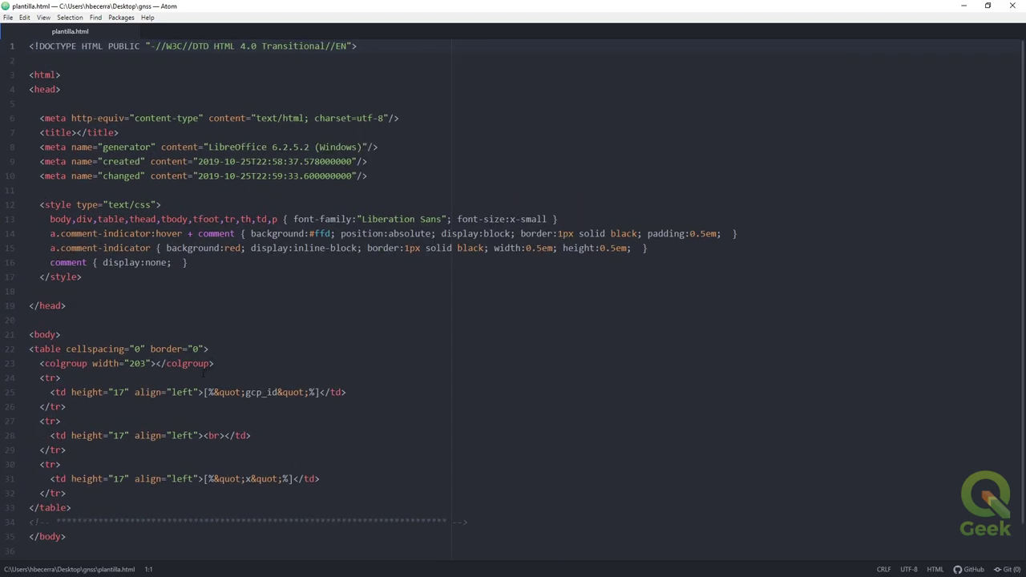
# Step: Replace every &quot; entity in plantilla.html with a plain " character
pyautogui.moveTo(214, 392); pyautogui.dragTo(225, 392)
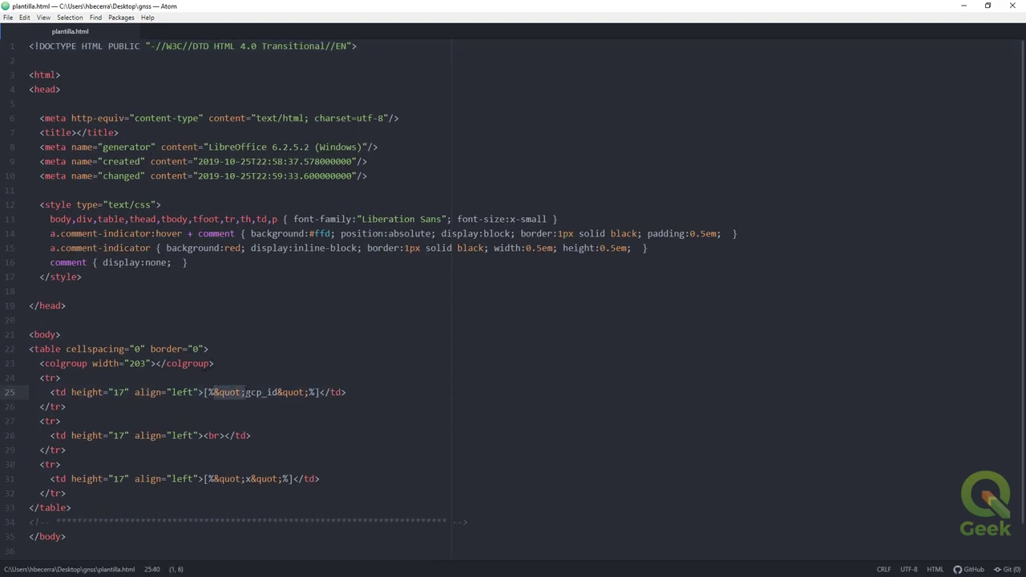
pyautogui.hotkey('ctrl', 'f')
pyautogui.write('"')
pyautogui.click(196, 452)
pyautogui.press('Escape')
pyautogui.moveTo(215, 392); pyautogui.dragTo(231, 392)
pyautogui.hotkey('ctrl', 'f')
pyautogui.press('Tab')
pyautogui.write('"')
pyautogui.click(973, 549)
pyautogui.click(325, 415)
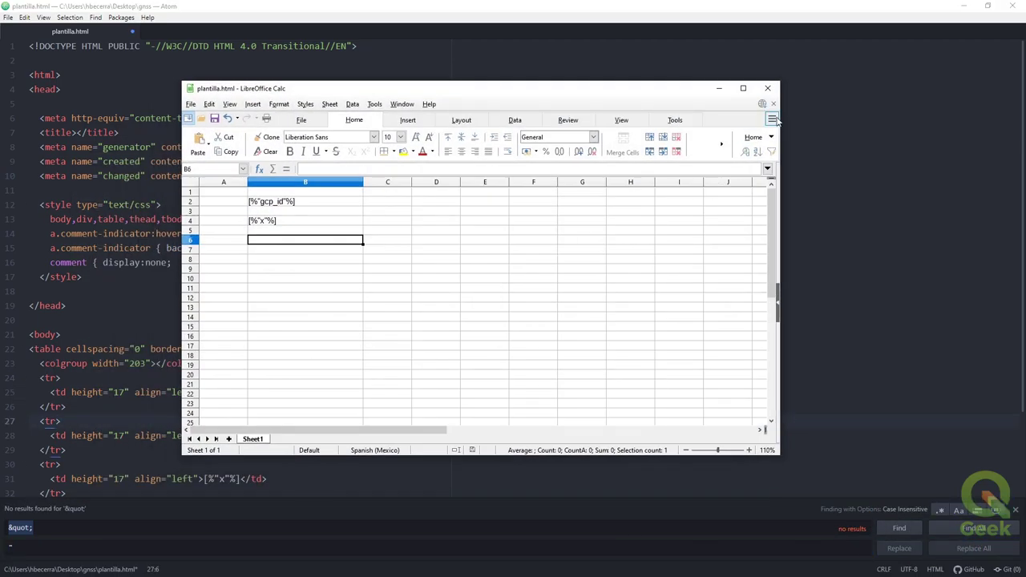
# Step: Save the edited plantilla.html and close both the Calc spreadsheet and Atom, returning to the QGIS print layout
pyautogui.click(767, 88)
pyautogui.click(362, 346)
pyautogui.hotkey('ctrl', '-')
pyautogui.hotkey('ctrl', '-')
pyautogui.hotkey('ctrl', '-')
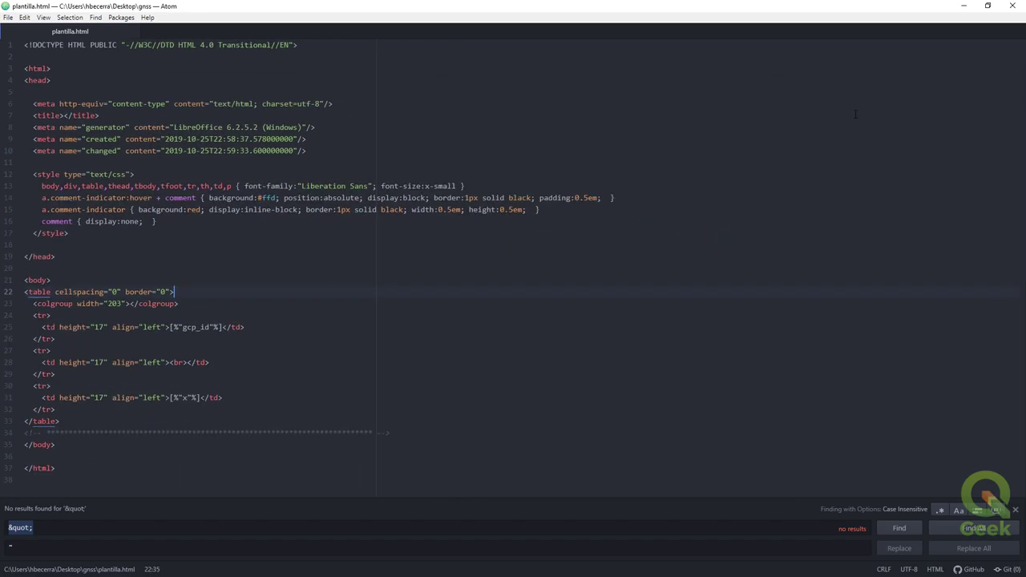
pyautogui.click(1011, 9)
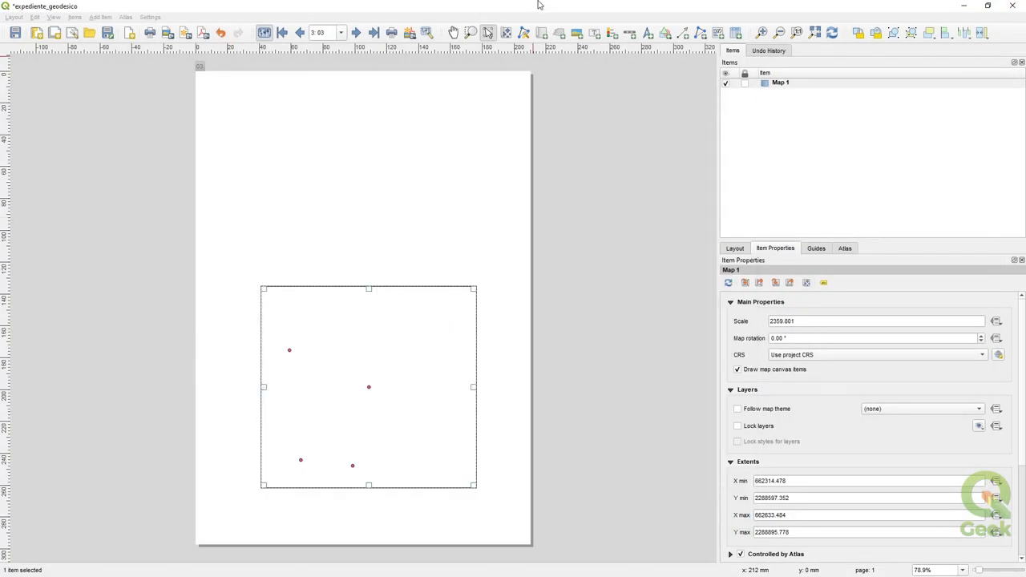
# Step: Add an HTML frame about 125 by 65 mm above the map in the page's upper half
pyautogui.click(375, 220)
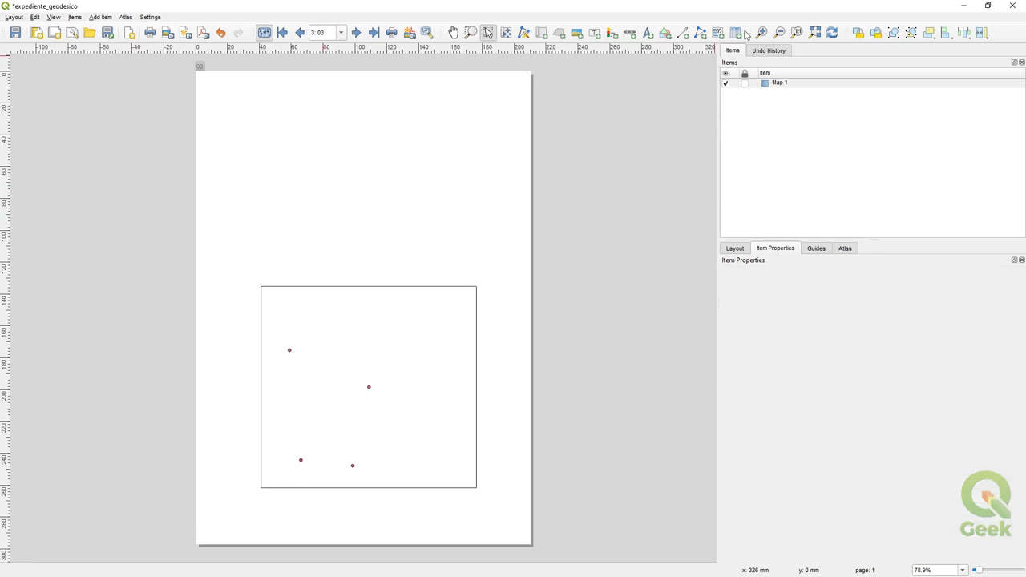
pyautogui.click(719, 33)
pyautogui.moveTo(272, 120); pyautogui.dragTo(474, 224)
pyautogui.click(740, 319)
pyautogui.click(747, 365)
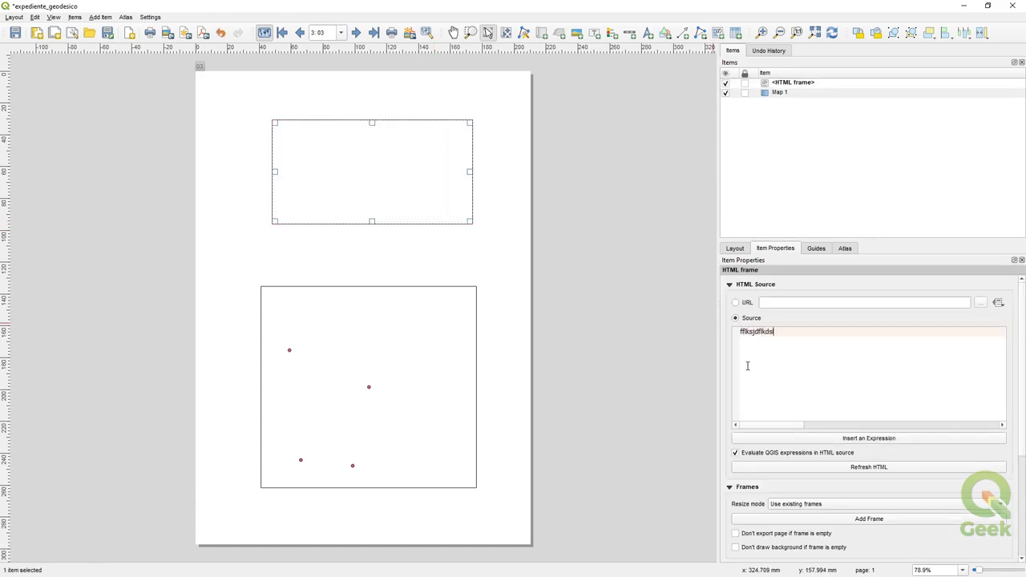
pyautogui.click(639, 349)
pyautogui.click(324, 166)
pyautogui.click(877, 378)
pyautogui.hotkey('ctrl', 'a')
pyautogui.press('BackSpace')
# Step: Set the HTML frame's source to a URL pointing to plantilla.html in the gnss folder
pyautogui.click(745, 305)
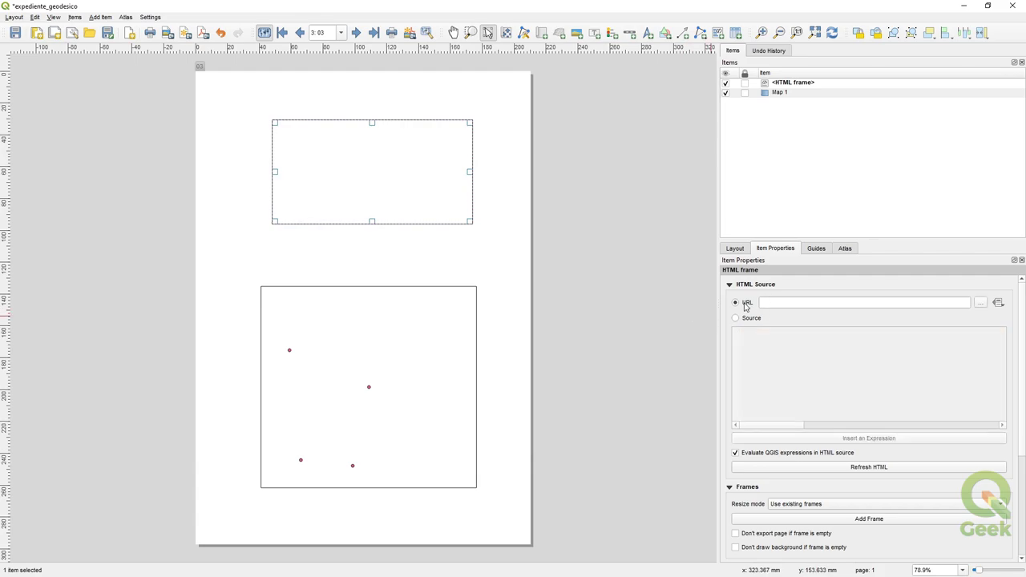
pyautogui.click(980, 302)
pyautogui.moveTo(233, 53); pyautogui.dragTo(351, 93)
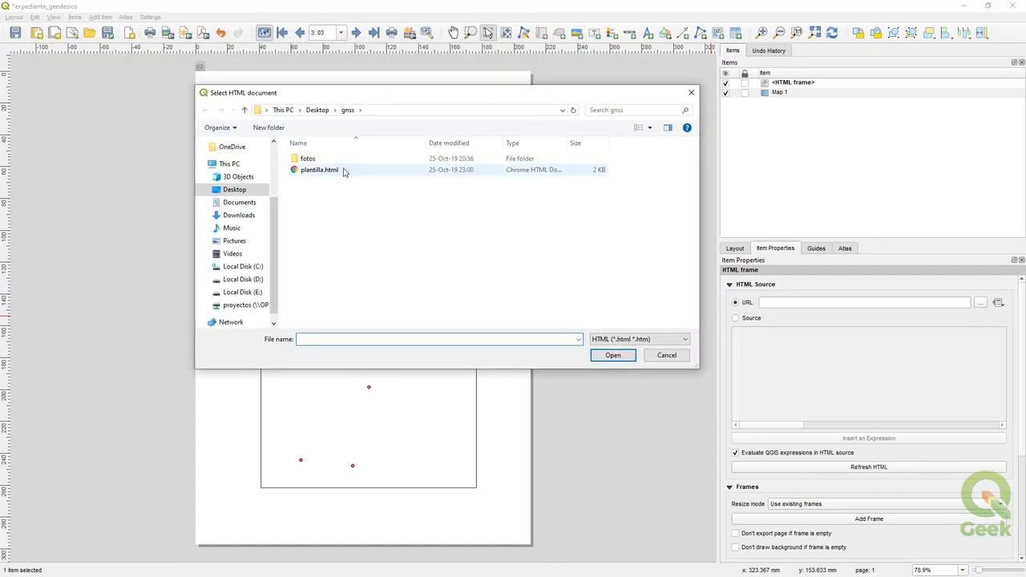
pyautogui.doubleClick(343, 165)
pyautogui.click(529, 242)
pyautogui.click(318, 153)
# Step: Restart the atlas preview at feature 01 and step through the pages to check the HTML frame's gcp_id and x values
pyautogui.click(263, 32)
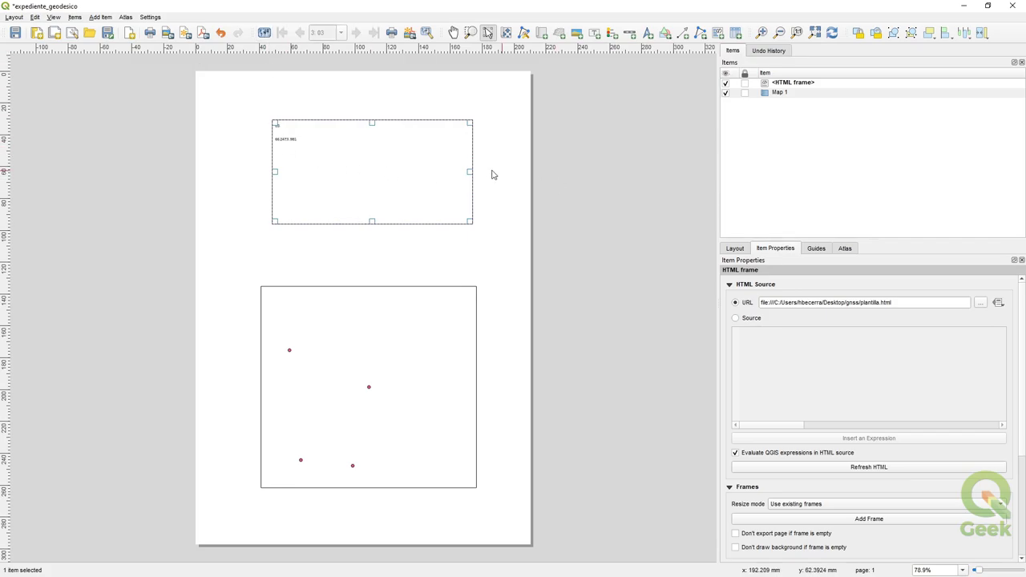
pyautogui.click(263, 32)
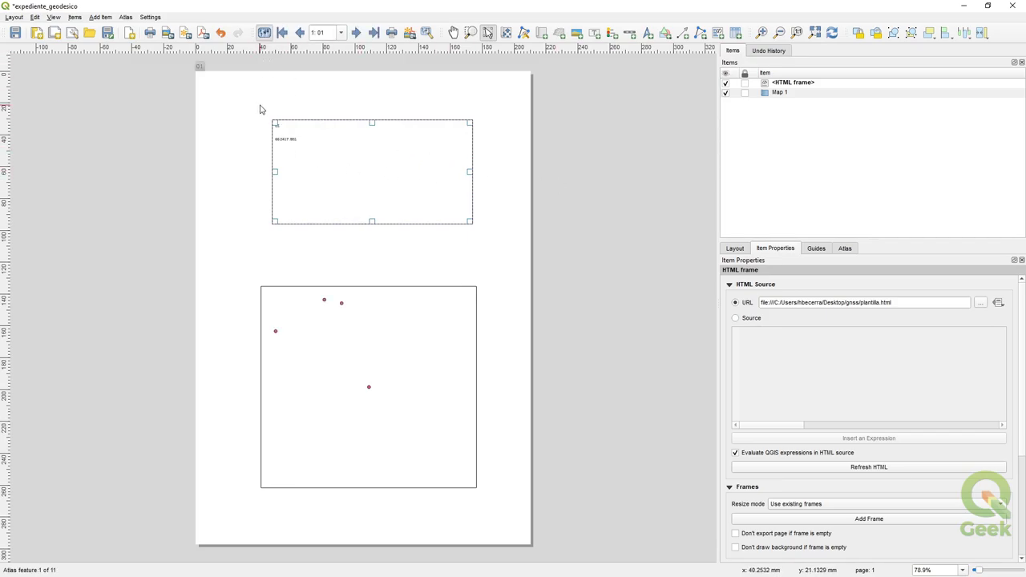
pyautogui.scroll(4, 260, 109)
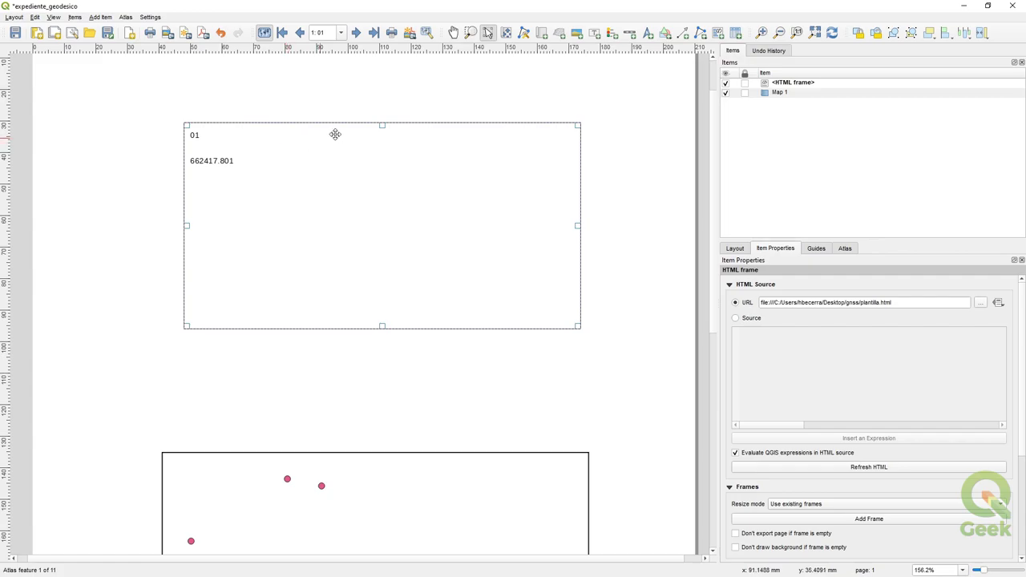
pyautogui.click(356, 33)
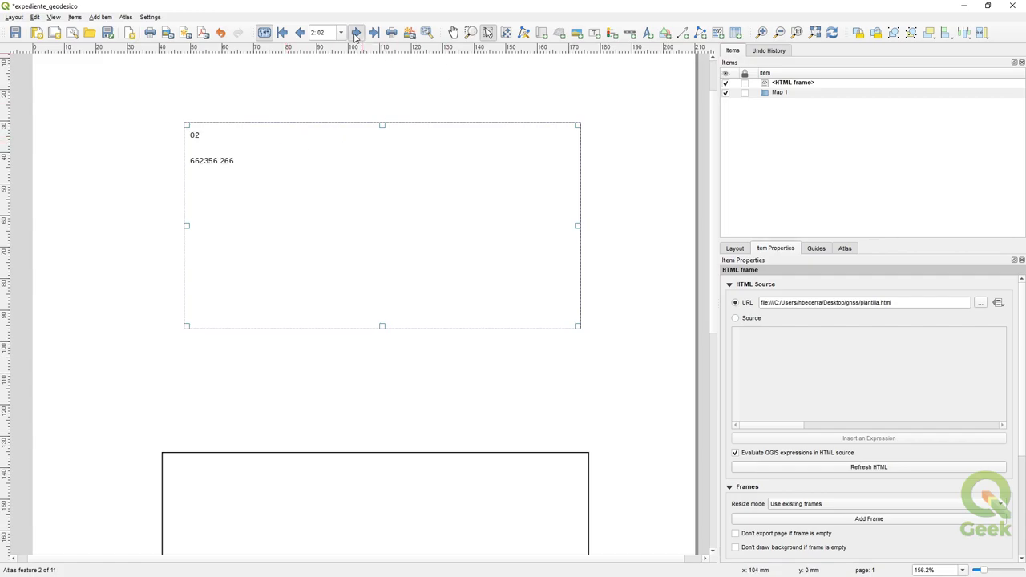
pyautogui.click(355, 33)
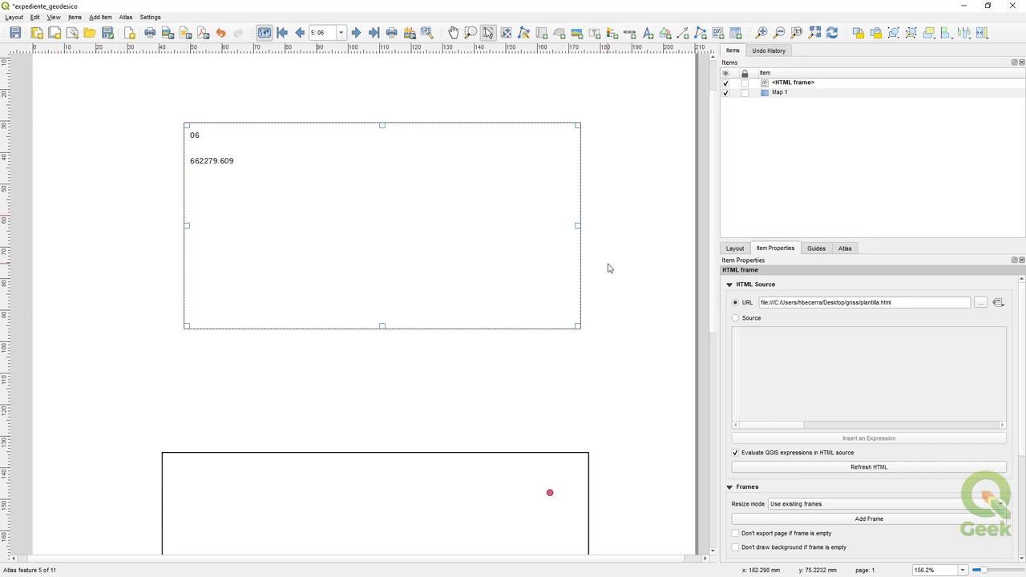
pyautogui.click(356, 32)
pyautogui.click(356, 33)
pyautogui.click(355, 33)
pyautogui.scroll(-4, 349, 253)
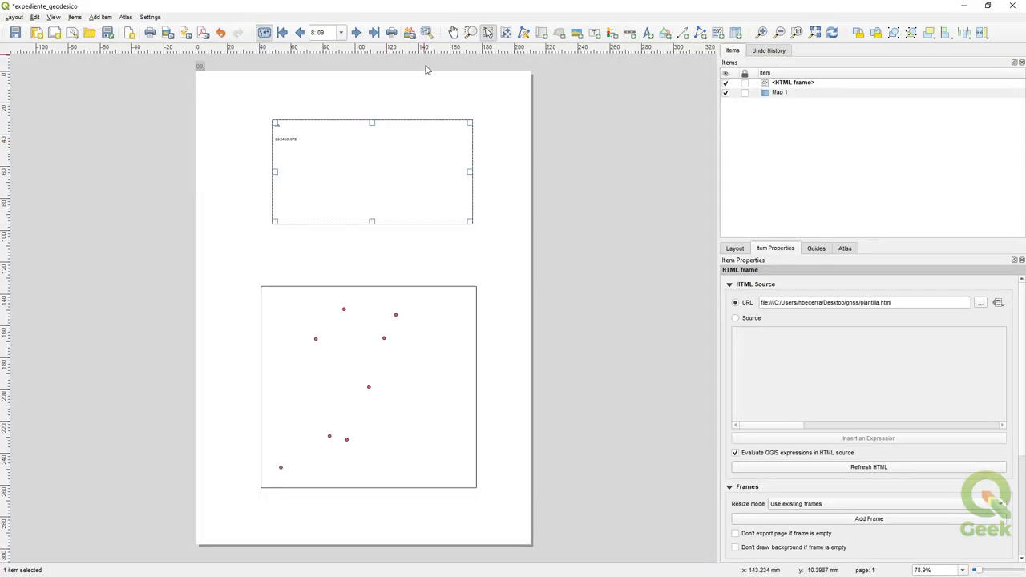
# Step: Delete the HTML frame above the map from the layout
pyautogui.click(608, 173)
pyautogui.click(335, 140)
pyautogui.press('Delete')
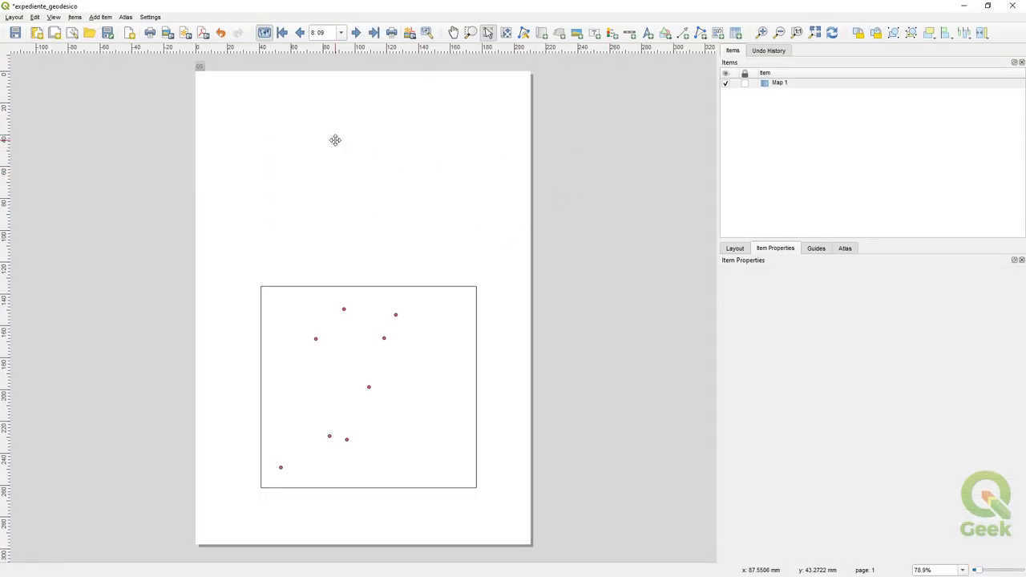
# Step: Undo the deletion of the HTML frame above the map
pyautogui.hotkey('ctrl', 'z')
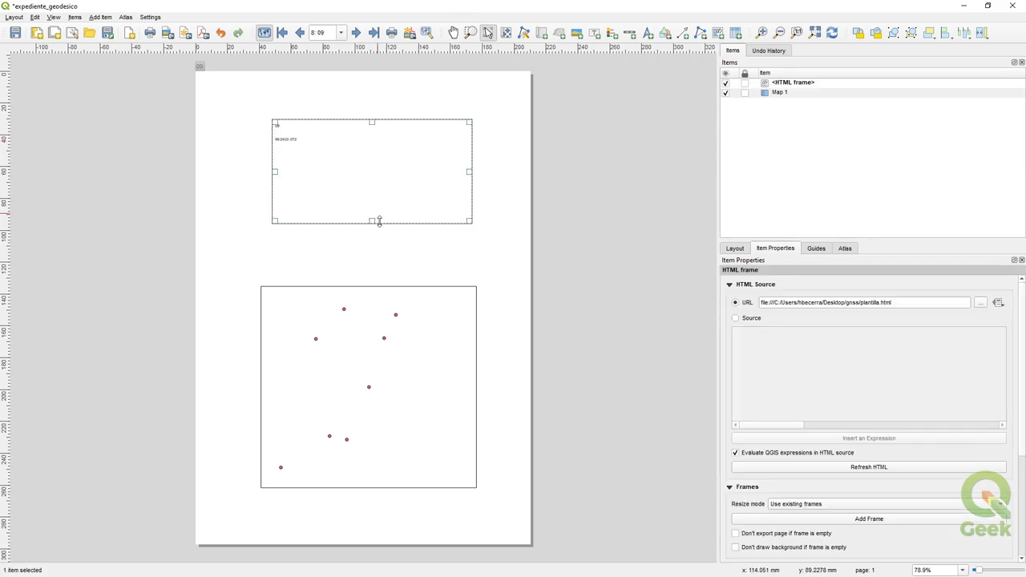
pyautogui.click(383, 188)
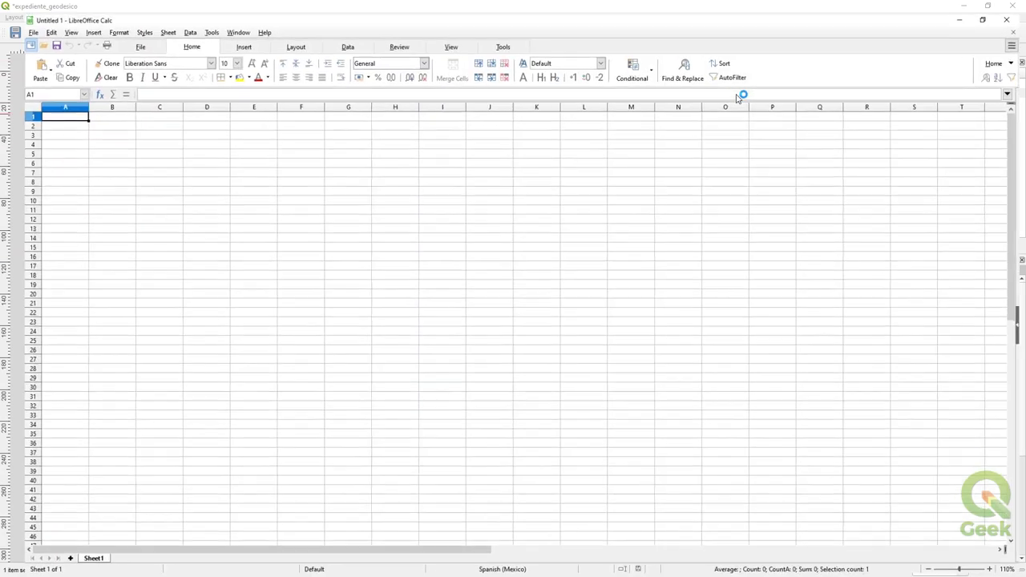
# Step: Switch to a blank LibreOffice Calc sheet, merge cells A1:H2 and enter the title EXPEDIENTE GEODÉSICO
pyautogui.moveTo(537, 6); pyautogui.dragTo(610, 130)
pyautogui.click(353, 261)
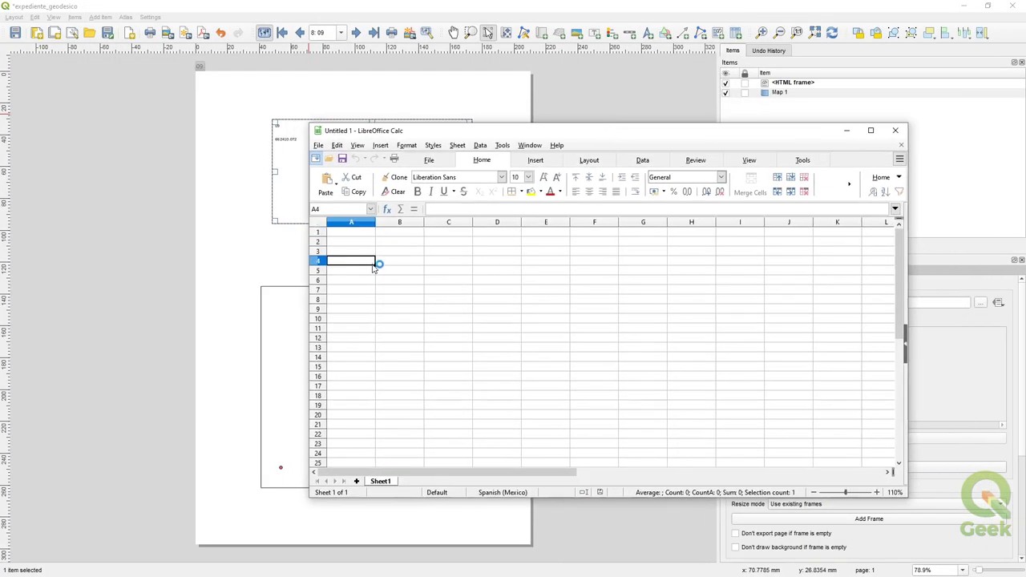
pyautogui.moveTo(360, 234); pyautogui.dragTo(690, 248)
pyautogui.click(690, 248)
pyautogui.moveTo(359, 236); pyautogui.dragTo(694, 244)
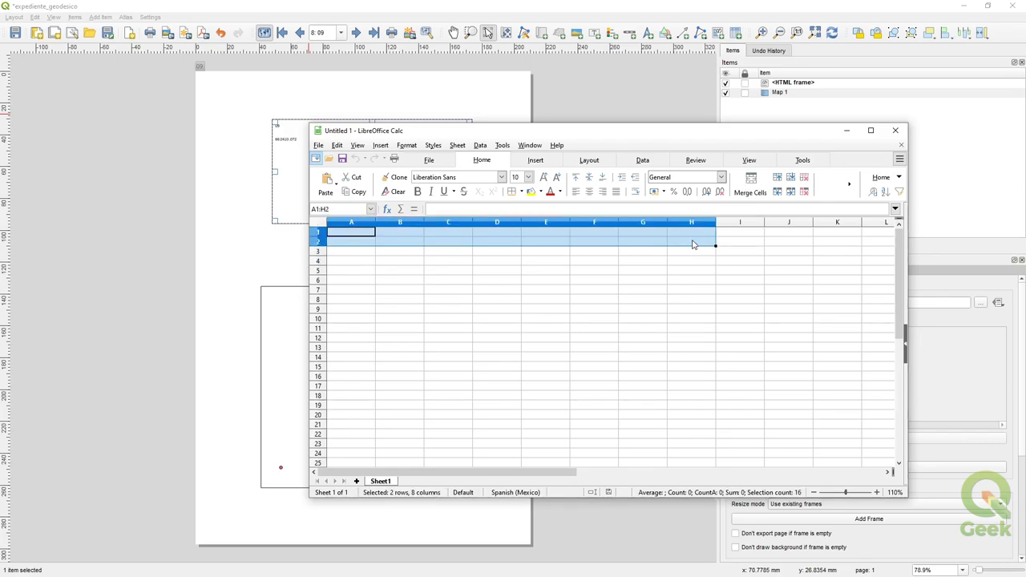
pyautogui.click(871, 129)
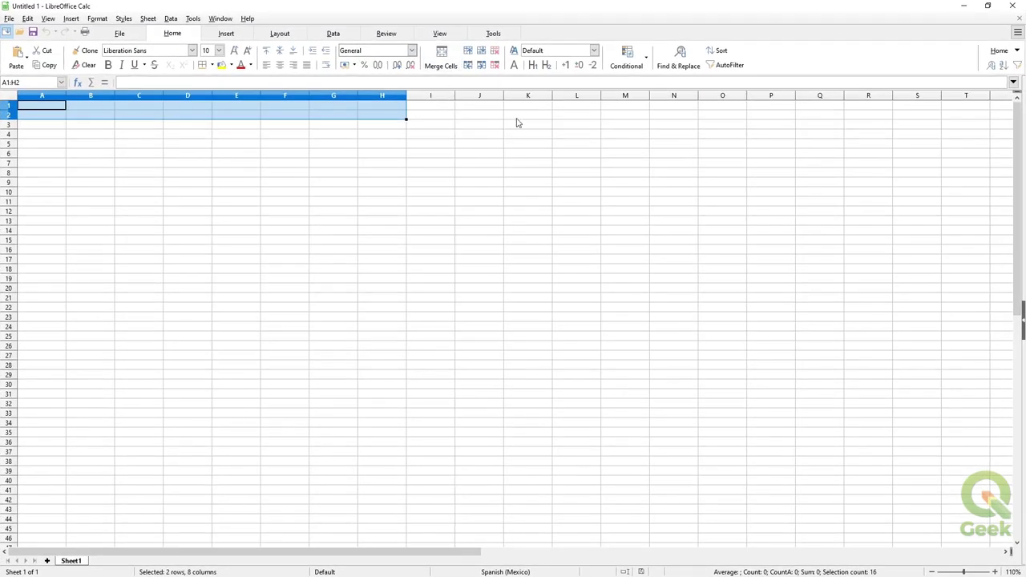
pyautogui.click(469, 66)
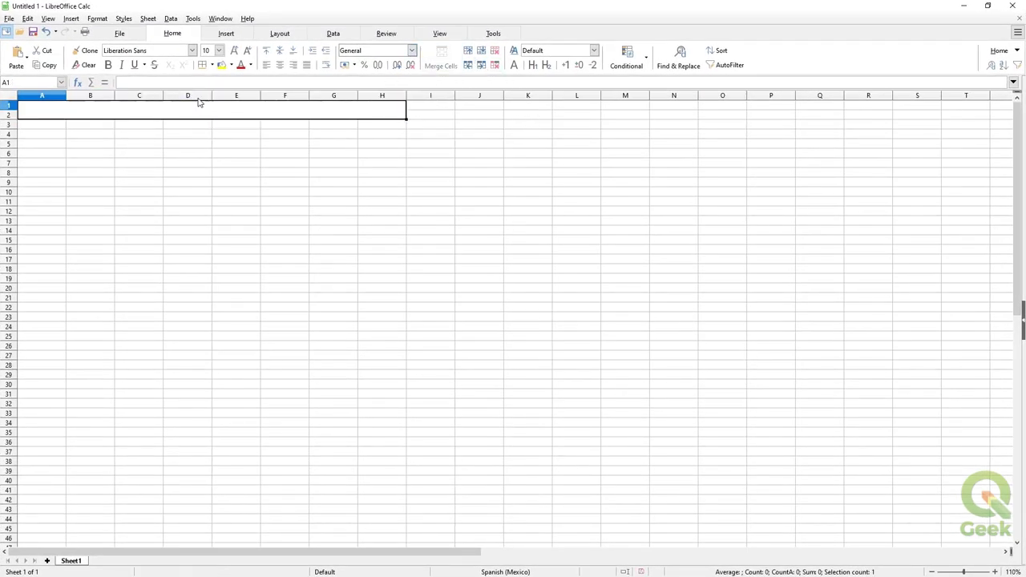
pyautogui.write('R')
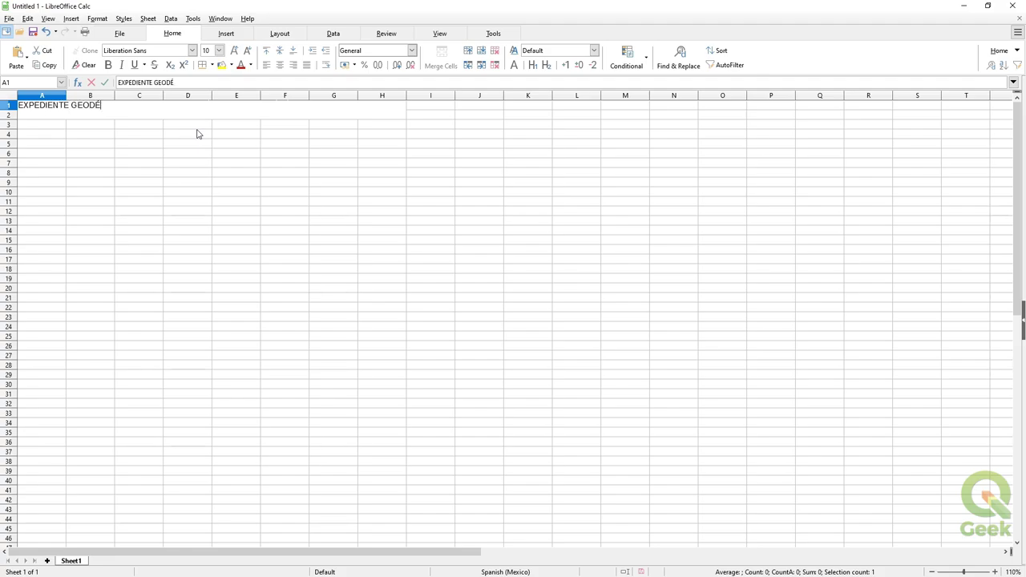
pyautogui.press('Return')
# Step: Format the title cell with centred 12 pt bold text, a light lime background and a box border
pyautogui.moveTo(42, 105); pyautogui.dragTo(381, 105)
pyautogui.click(468, 52)
pyautogui.hotkey('ctrl', 'b')
pyautogui.click(212, 65)
pyautogui.click(231, 67)
pyautogui.click(316, 142)
pyautogui.click(211, 66)
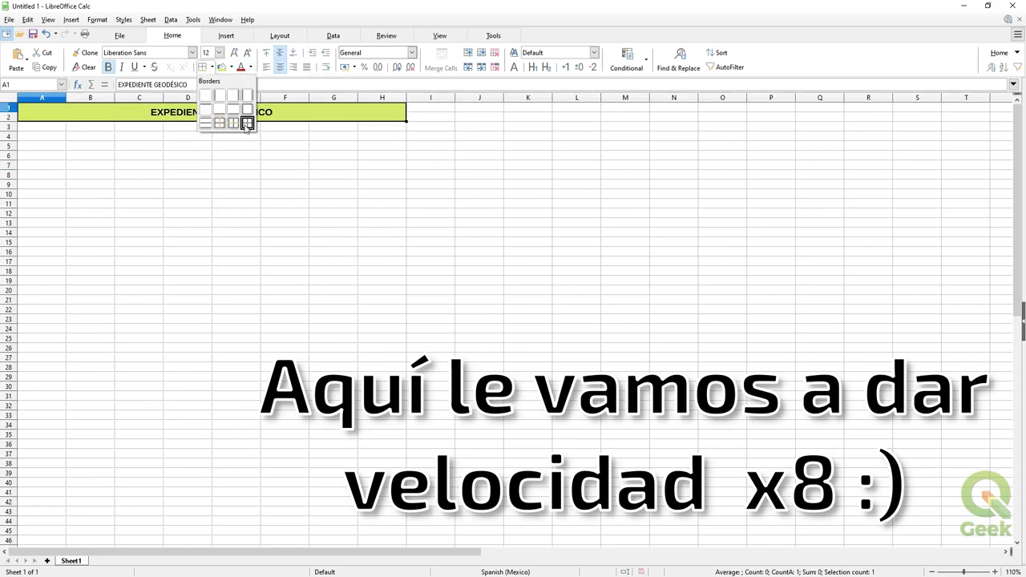
pyautogui.click(217, 93)
# Step: Merge cells C4:F6 below the title and enter the expression [%"gcp_id"%] in them
pyautogui.click(90, 145)
pyautogui.moveTo(139, 136); pyautogui.dragTo(307, 158)
pyautogui.click(469, 52)
pyautogui.doubleClick(217, 151)
pyautogui.write('[%"gcp_id"%]')
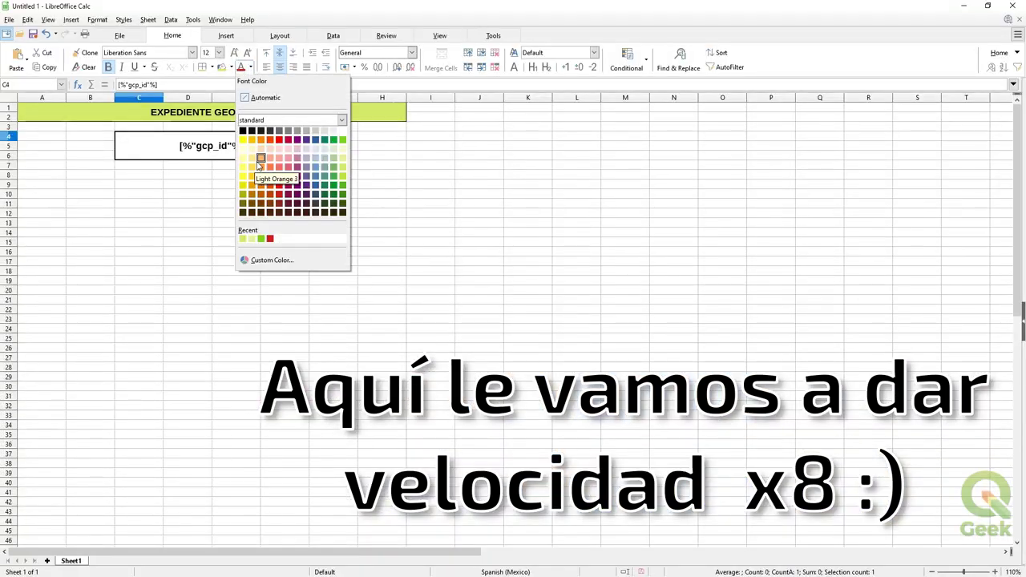
# Step: Give the gcp_id cell a white font colour and a dark grey background
pyautogui.click(342, 130)
pyautogui.click(231, 67)
pyautogui.click(252, 130)
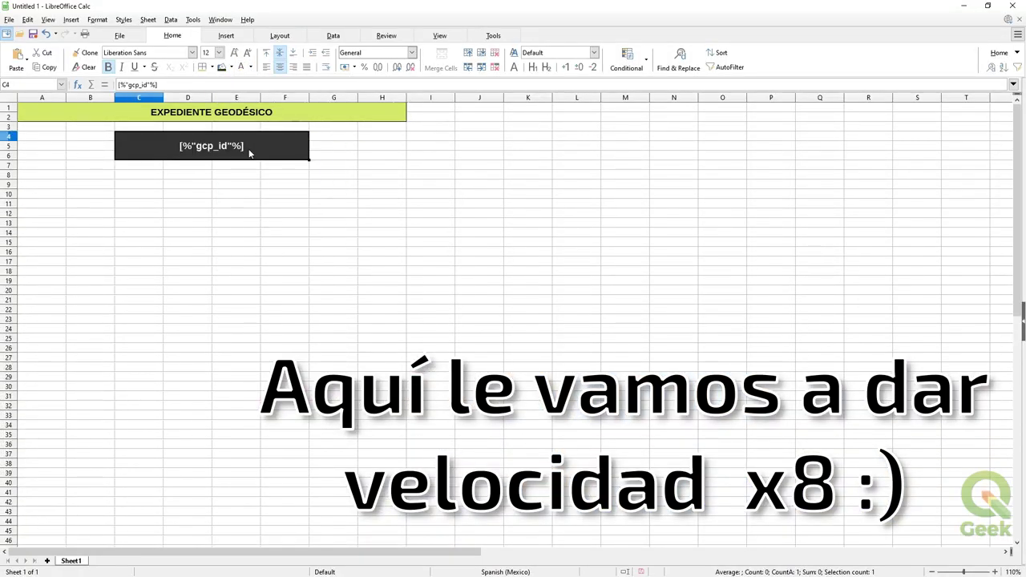
# Step: Enter the labels x:, y: and z: in A9:A11 with [%"x"%], [%"y"%] and [%"z"%] in B9:B11
pyautogui.click(60, 183)
pyautogui.write('x:')
pyautogui.press('Return')
pyautogui.write('y:')
pyautogui.press('Return')
pyautogui.write('z:')
pyautogui.click(80, 184)
pyautogui.write('[%"x"%]')
pyautogui.press('Return')
pyautogui.write('[%"y"%]')
pyautogui.press('Return')
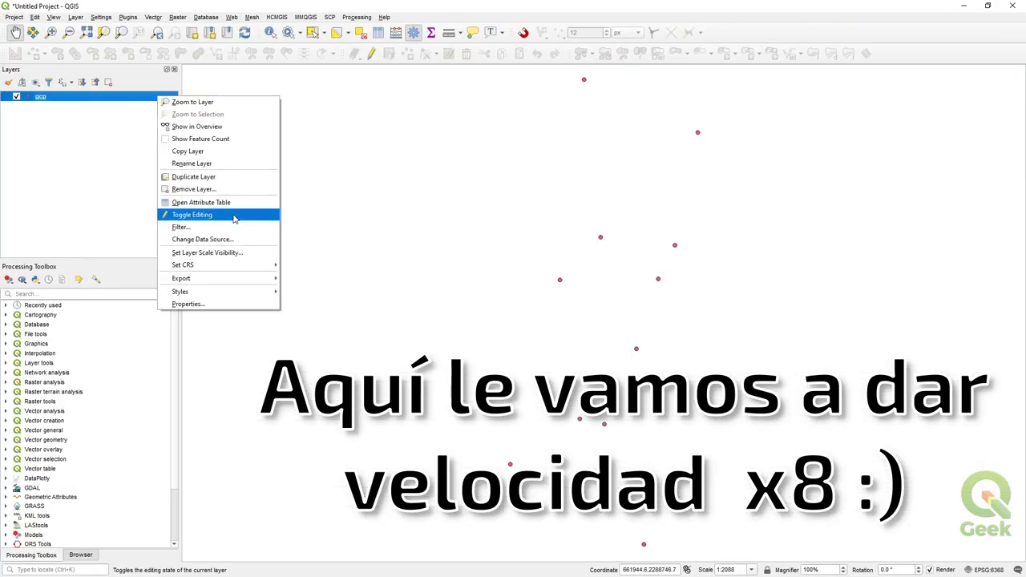
# Step: Enter the labels Longitud:, Latidud: and Altitud: in cells G9:G11
pyautogui.click(229, 214)
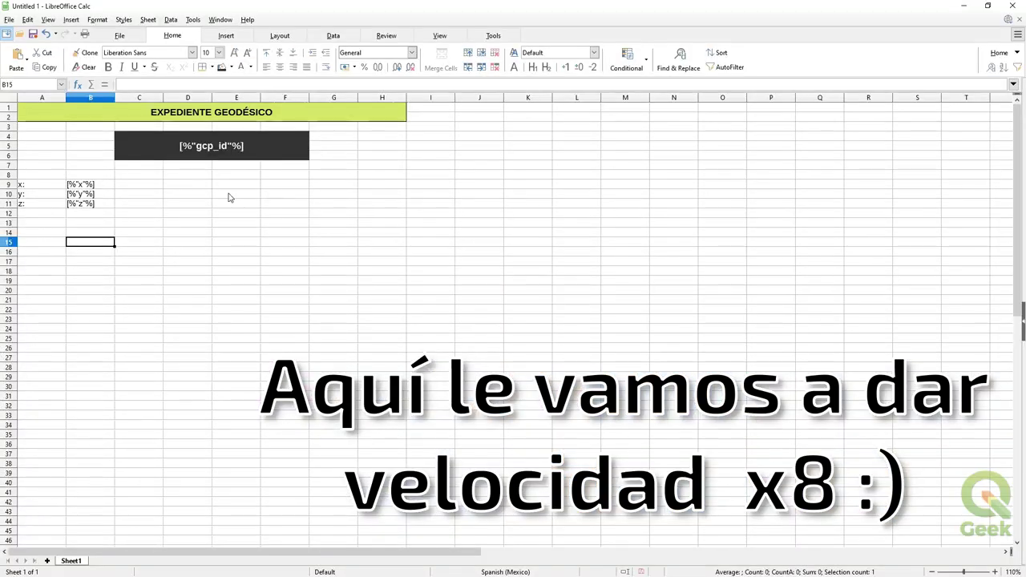
pyautogui.click(318, 186)
pyautogui.write('Longitud:')
pyautogui.press('Return')
pyautogui.write('Latitud: Altitud:')
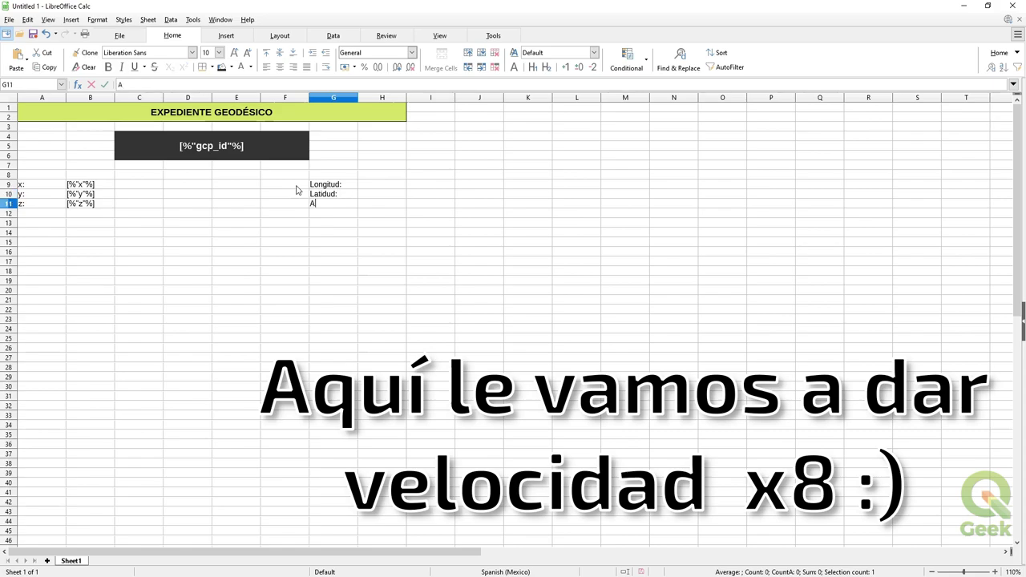
# Step: Copy the coordinate expressions to H9:H11 and change them to [%"lon"%], [%"lat"%] and [%"alt"%]
pyautogui.moveTo(80, 185); pyautogui.dragTo(80, 204)
pyautogui.hotkey('ctrl', 'c')
pyautogui.click(381, 185)
pyautogui.hotkey('ctrl', 'v')
pyautogui.write('[%"lon"%] [%"lat"%] [%"alt"%]')
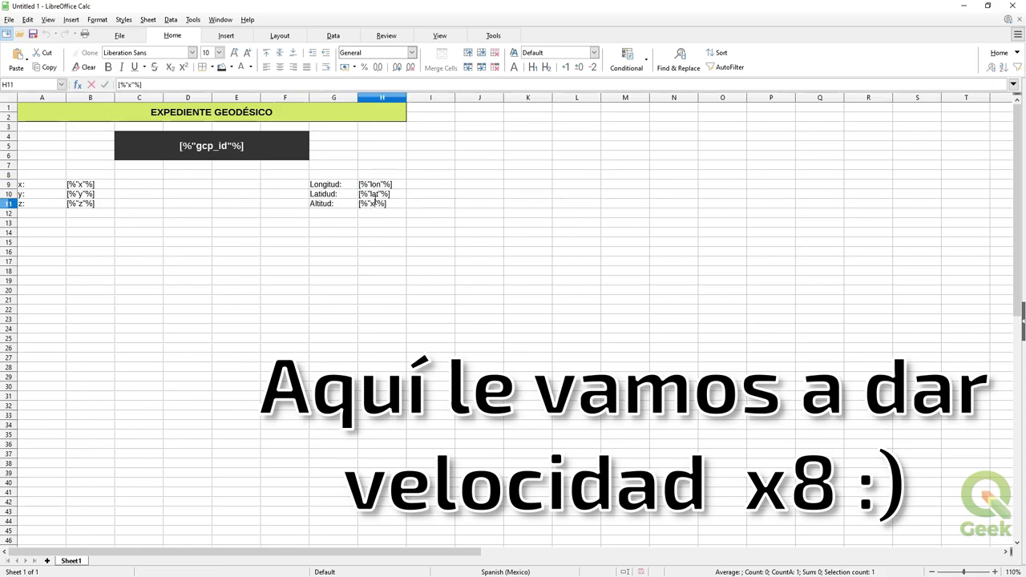
# Step: Apply borders around every cell of the two coordinate tables, A9:B11 and G9:H11
pyautogui.moveTo(24, 184); pyautogui.dragTo(92, 204)
pyautogui.click(211, 67)
pyautogui.click(216, 112)
pyautogui.moveTo(321, 184); pyautogui.dragTo(393, 204)
pyautogui.click(203, 68)
pyautogui.click(294, 205)
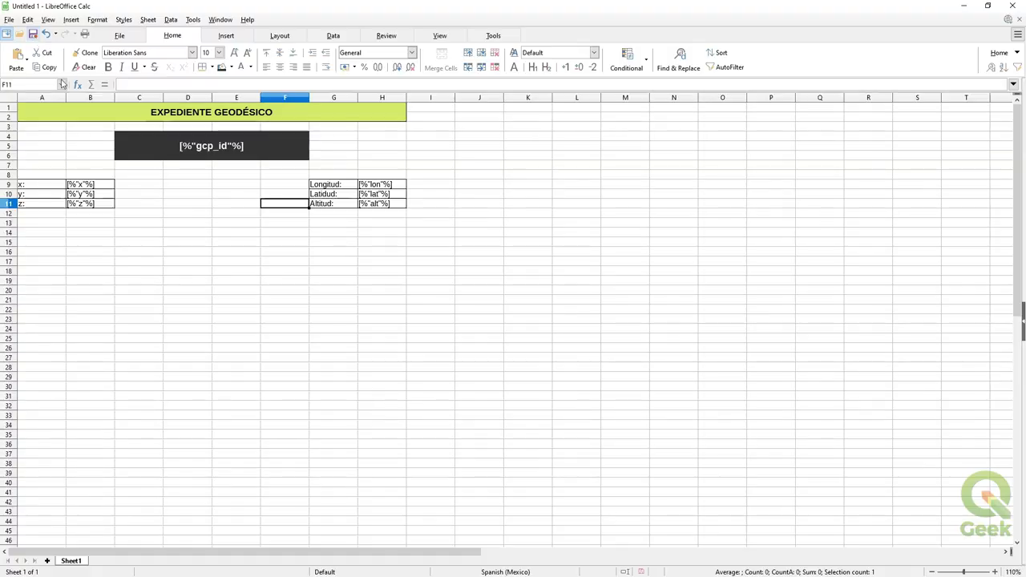
# Step: Save the spreadsheet as plantilla in ODF Spreadsheet format in the gnss folder
pyautogui.hotkey('ctrl', 's')
pyautogui.write('R')
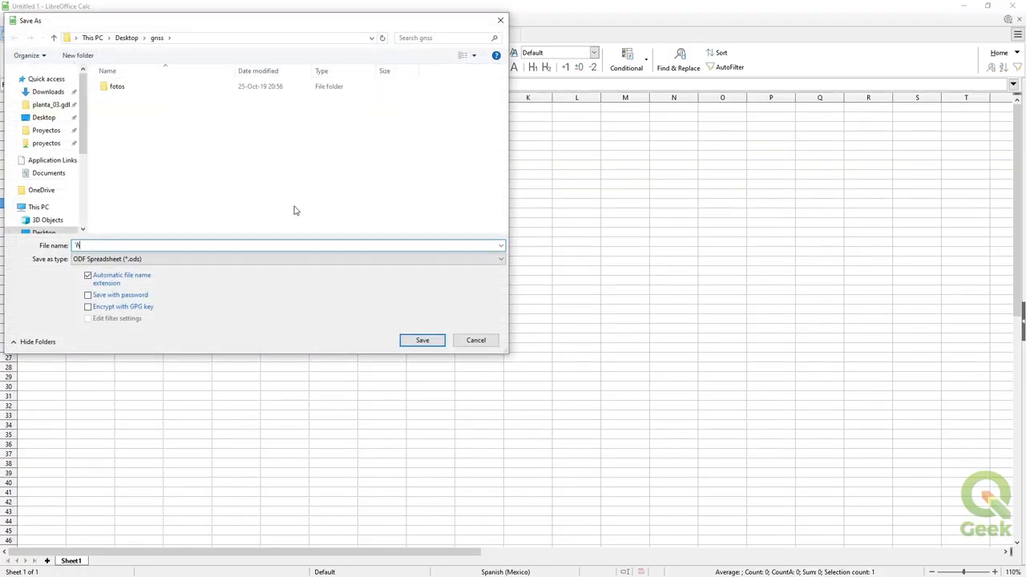
pyautogui.write('lantilla')
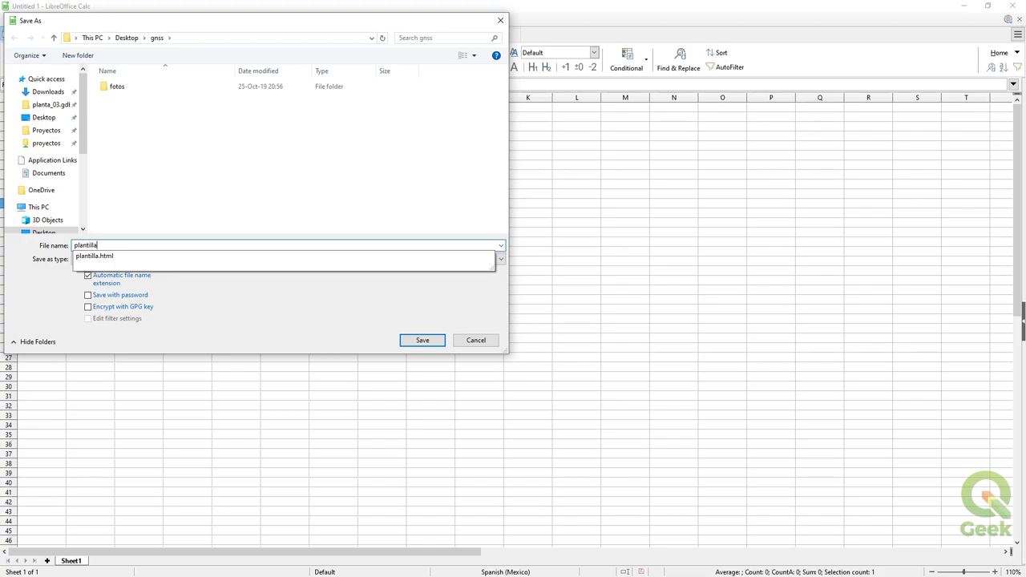
pyautogui.press('Return')
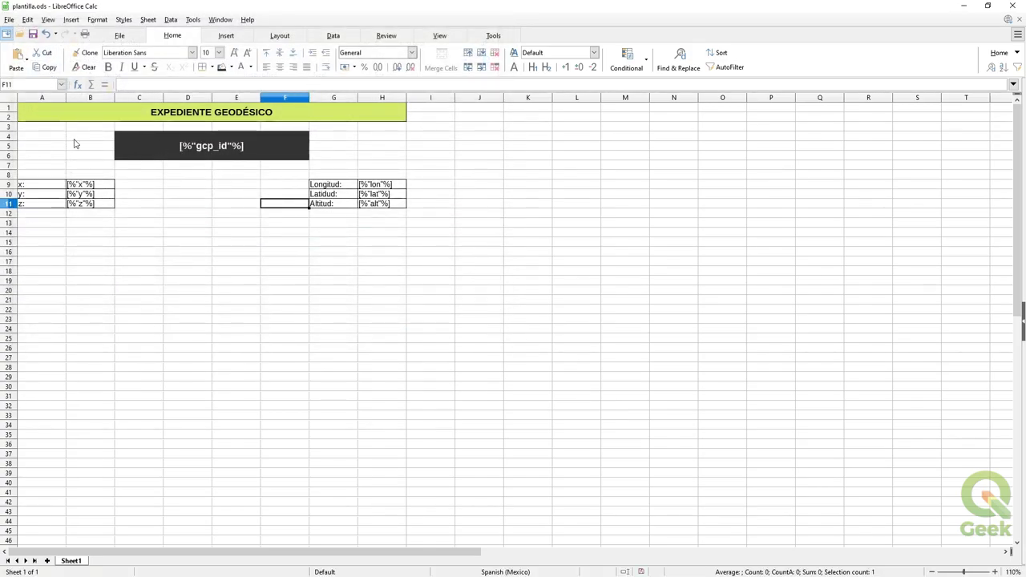
# Step: Save the sheet also as the HTML document plantilla.html in the gnss folder, overwriting the existing file
pyautogui.click(9, 19)
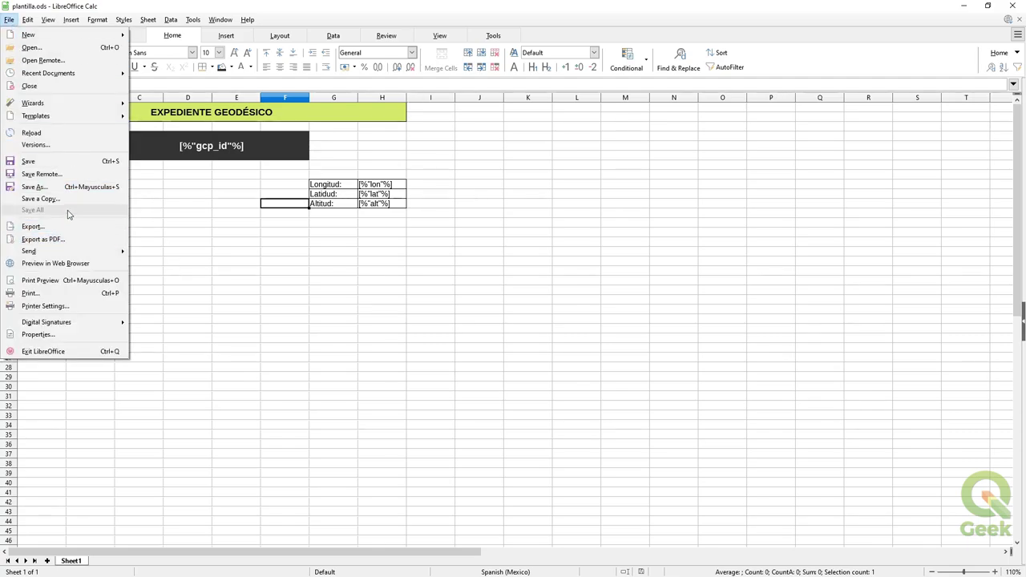
pyautogui.click(73, 187)
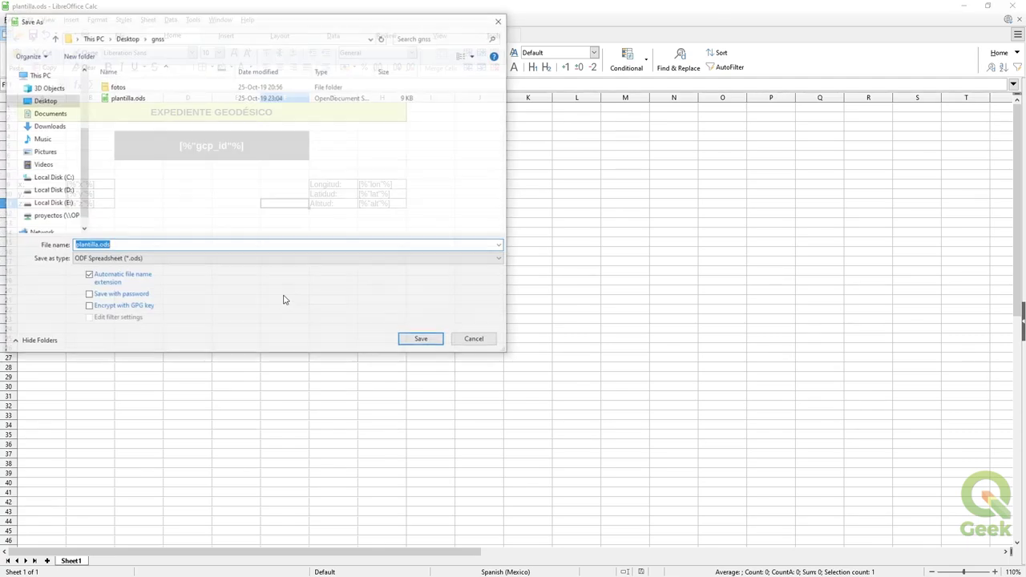
pyautogui.click(163, 259)
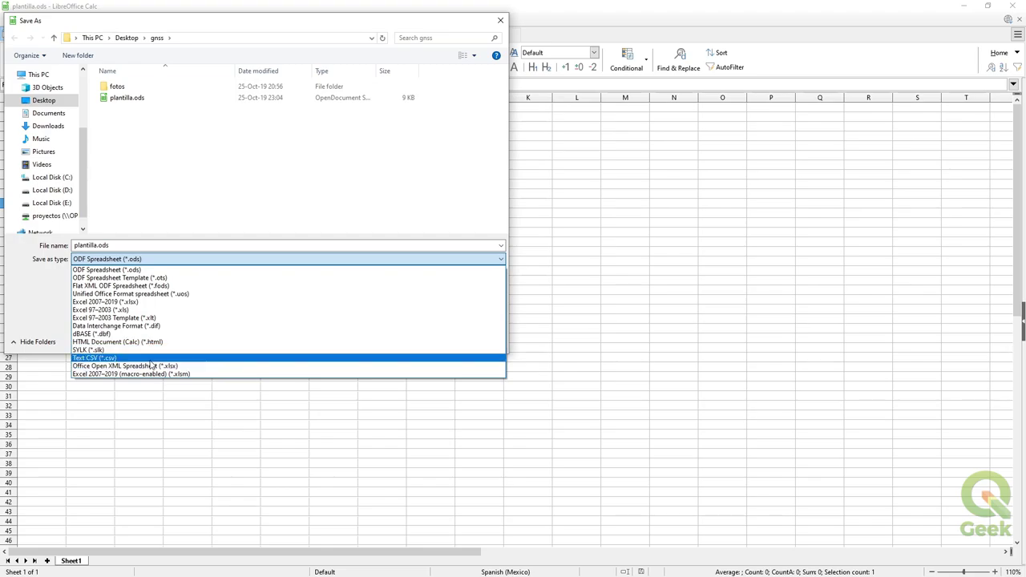
pyautogui.click(152, 342)
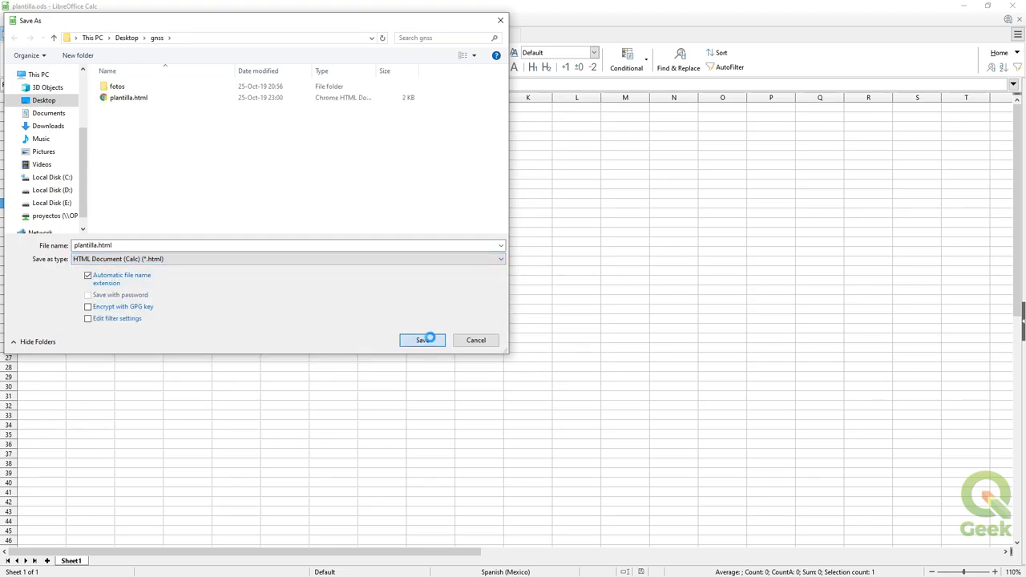
pyautogui.click(425, 340)
pyautogui.click(545, 297)
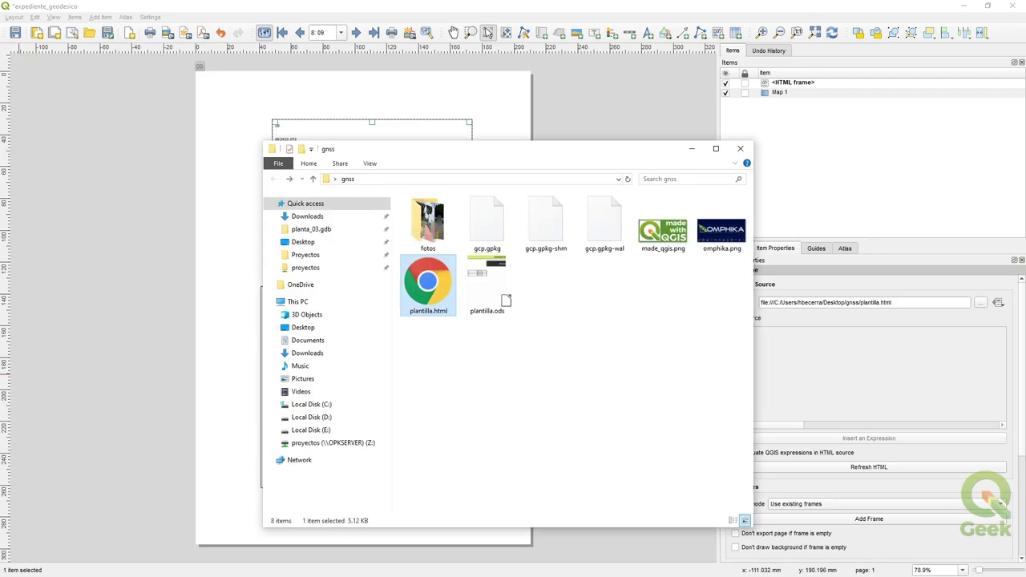
# Step: Open plantilla.html from the gnss folder in Atom and look through the code for the attribute expressions
pyautogui.rightClick(425, 307)
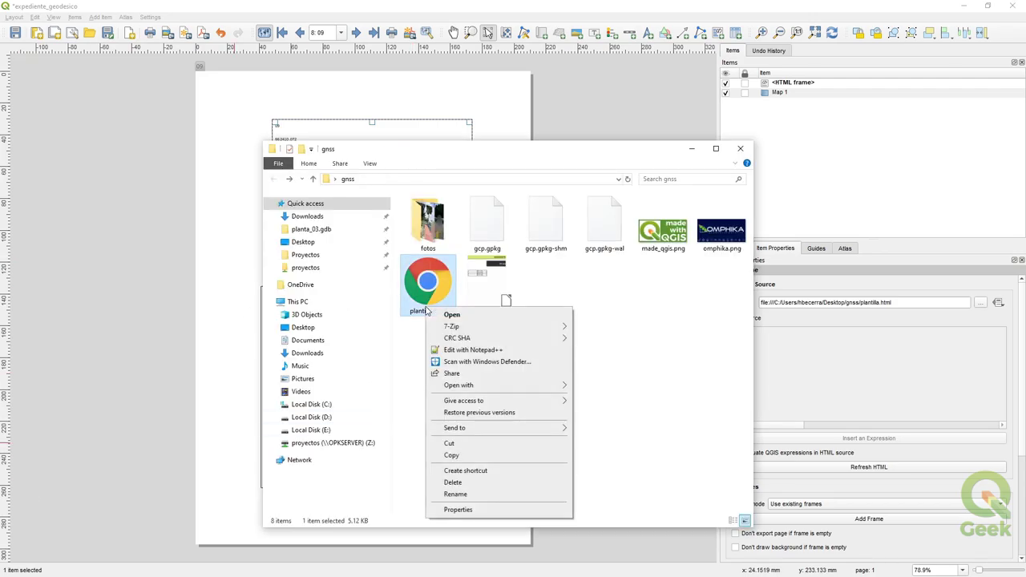
pyautogui.moveTo(507, 387)
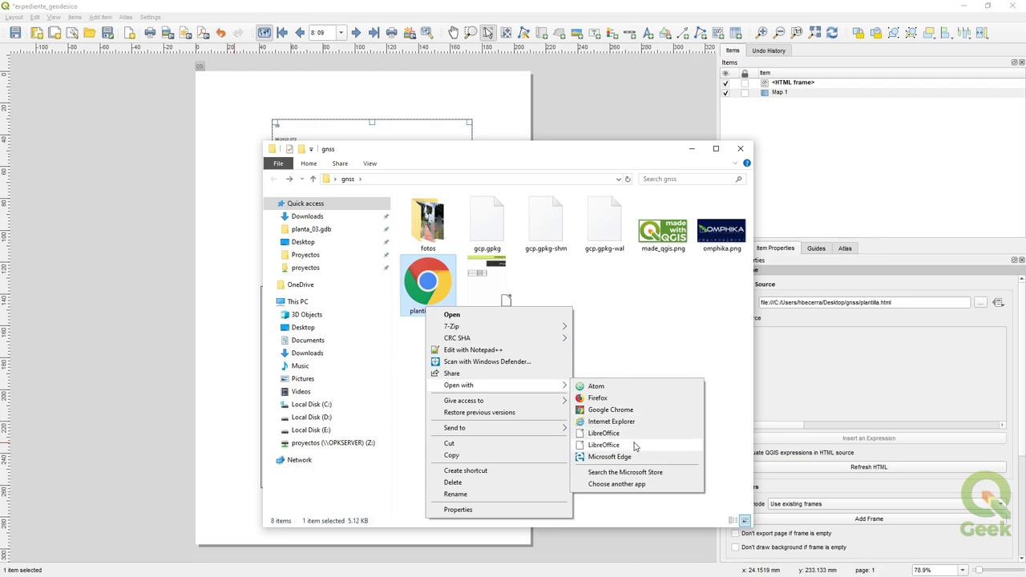
pyautogui.click(625, 388)
pyautogui.scroll(-19, 353, 398)
pyautogui.scroll(19, 272, 382)
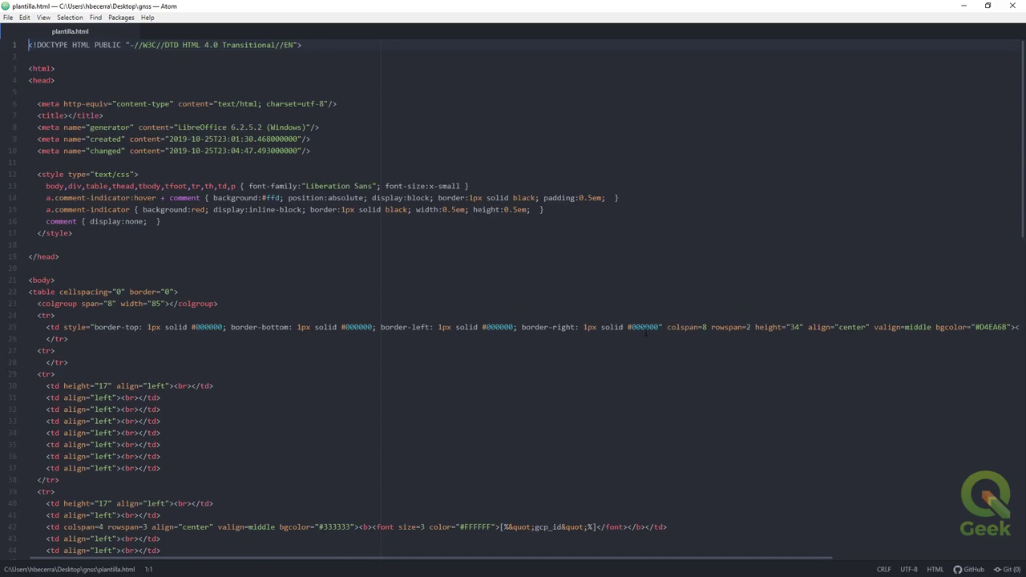
pyautogui.scroll(-3, 209, 350)
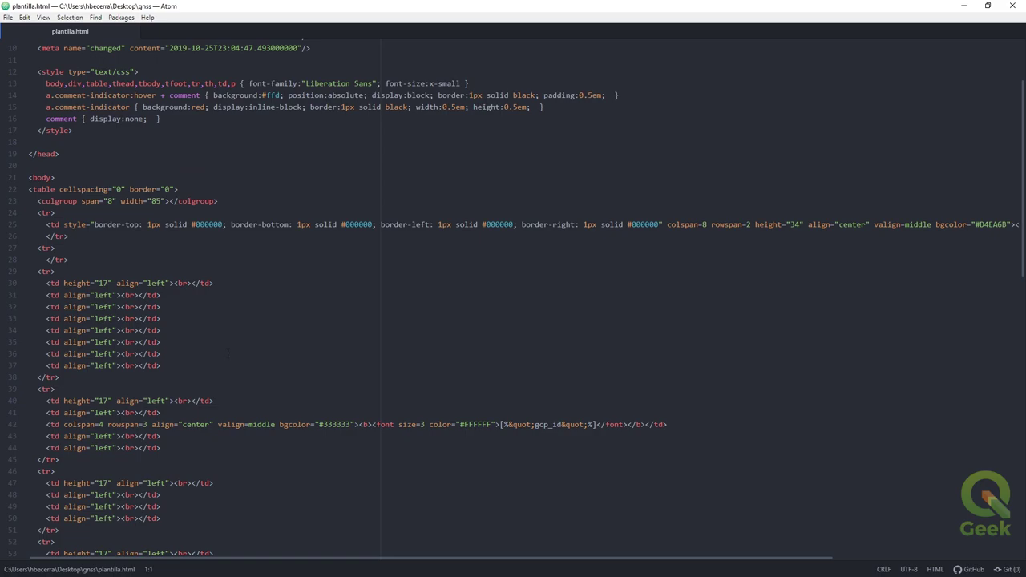
pyautogui.scroll(-20, 228, 353)
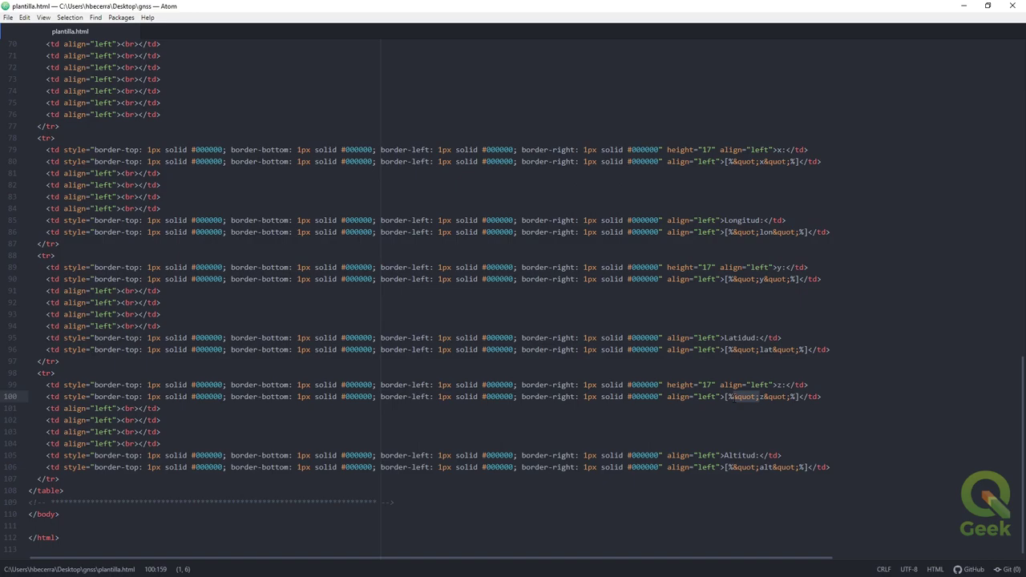
# Step: Replace every &quot; in plantilla.html with a plain double quotation mark, then save and close the file
pyautogui.hotkey('ctrl', 'f')
pyautogui.click(192, 549)
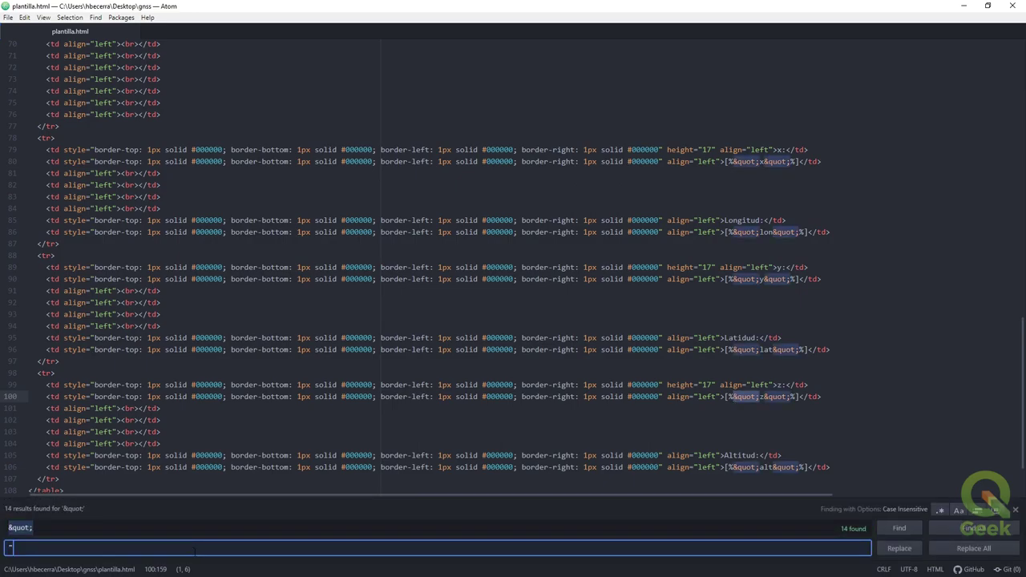
pyautogui.write('"')
pyautogui.click(969, 548)
pyautogui.click(710, 434)
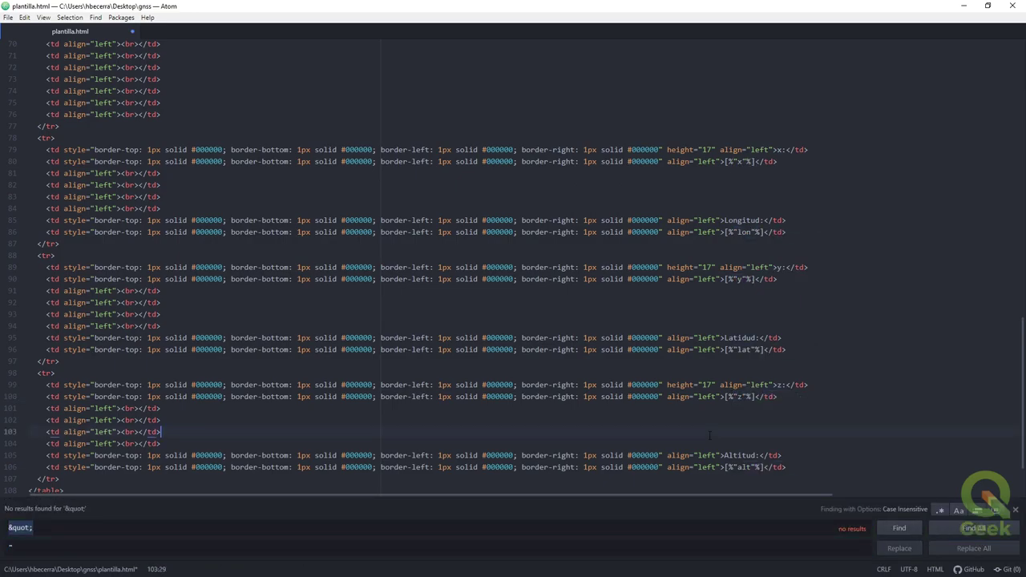
pyautogui.click(1014, 6)
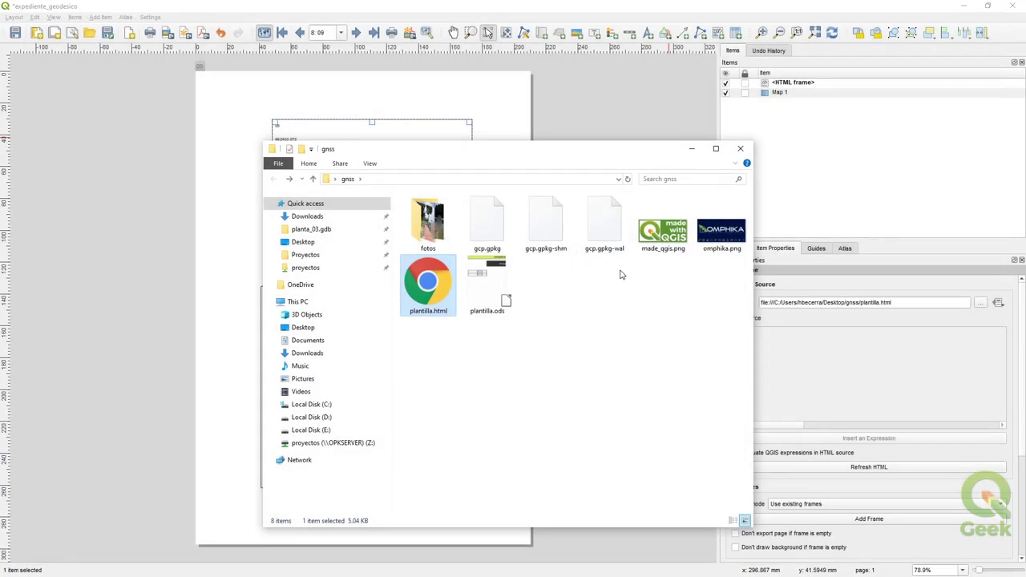
# Step: Replace the layout's HTML frame with a new one about 107 by 71 mm above the map, sourced from plantilla.html
pyautogui.click(373, 133)
pyautogui.click(425, 216)
pyautogui.press('Delete')
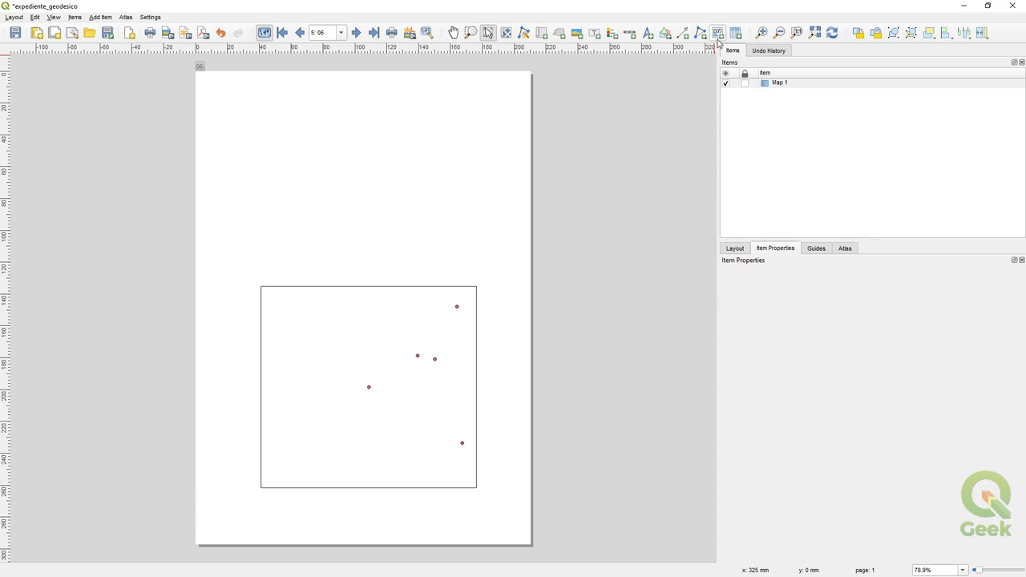
pyautogui.moveTo(279, 113); pyautogui.dragTo(450, 226)
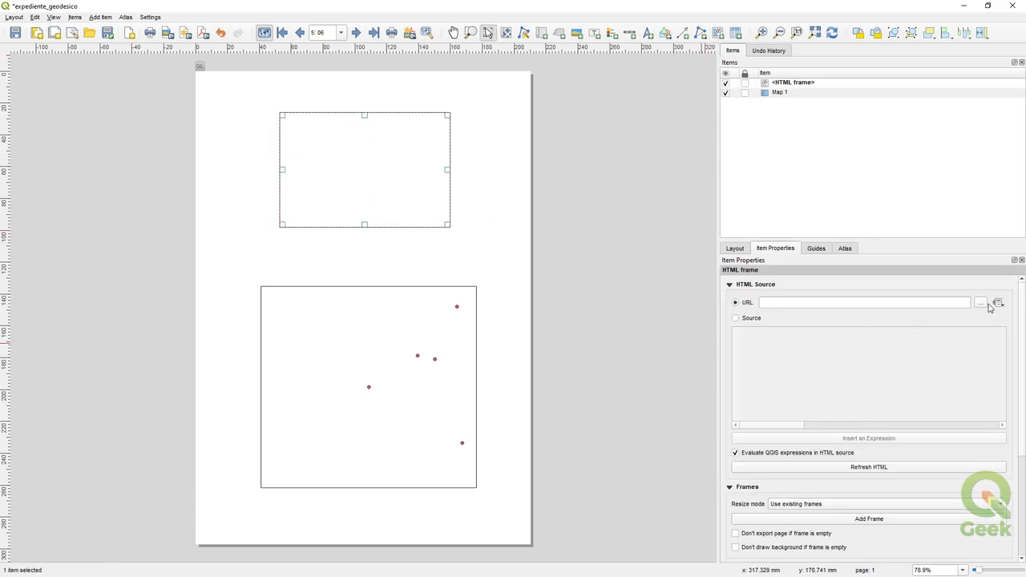
pyautogui.click(980, 303)
pyautogui.doubleClick(356, 171)
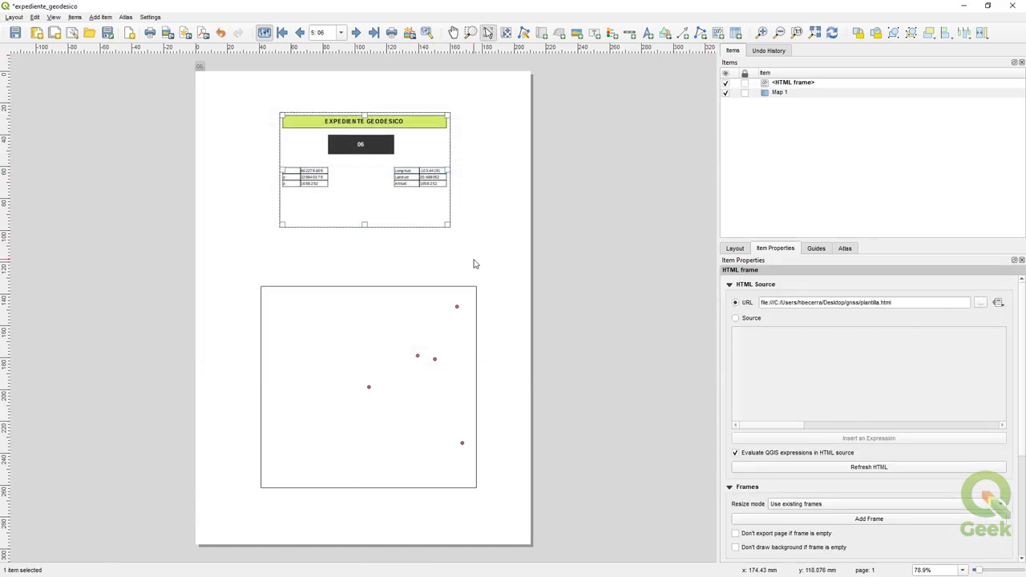
# Step: Move the HTML frame to the page's upper edge and enlarge it to about 192 by 118 mm
pyautogui.moveTo(366, 198); pyautogui.dragTo(280, 135)
pyautogui.moveTo(366, 136); pyautogui.dragTo(527, 147)
pyautogui.moveTo(362, 184); pyautogui.dragTo(359, 258)
pyautogui.moveTo(199, 165); pyautogui.dragTo(223, 170)
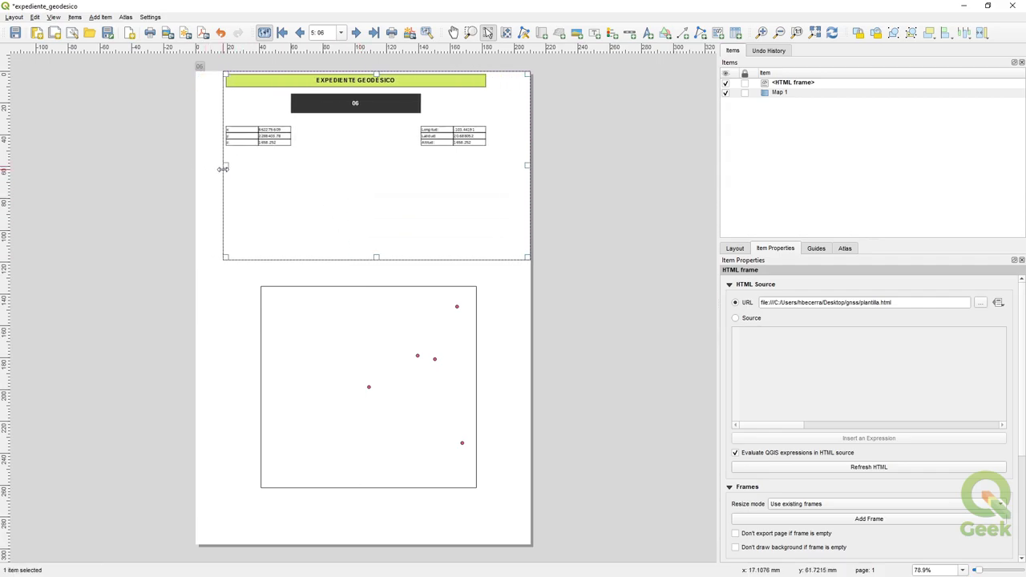
# Step: Browse the atlas from point 06 to point 12 and examine the ID and coordinate tables at close range
pyautogui.click(299, 412)
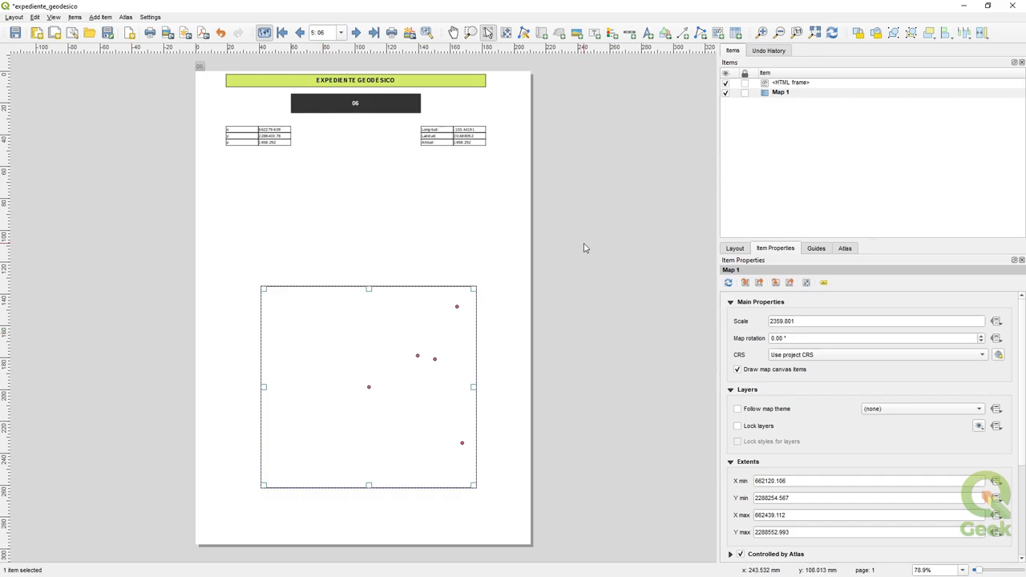
pyautogui.click(438, 135)
pyautogui.click(584, 292)
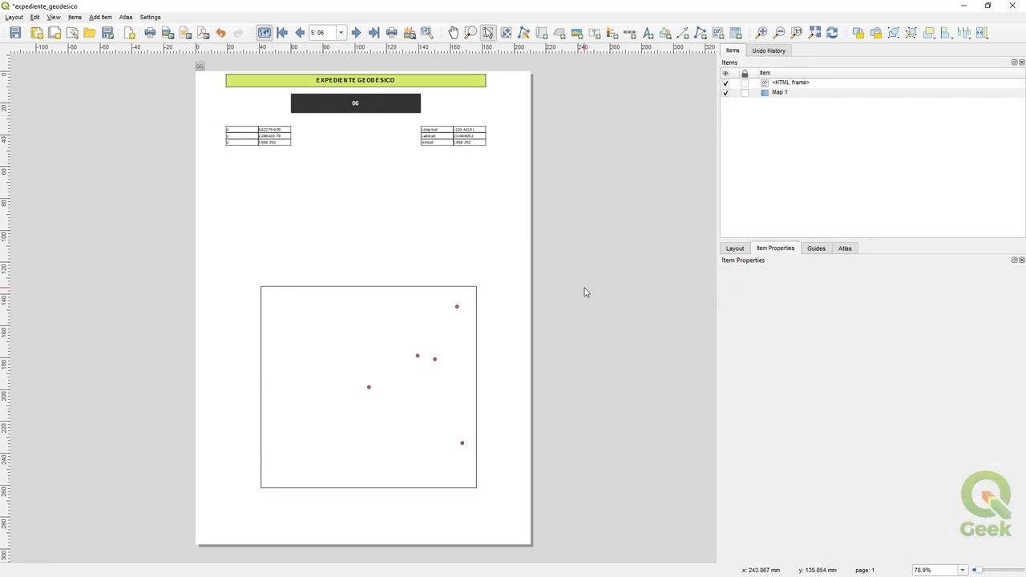
pyautogui.scroll(1, 380, 90)
pyautogui.hscroll(-2, 428, 559)
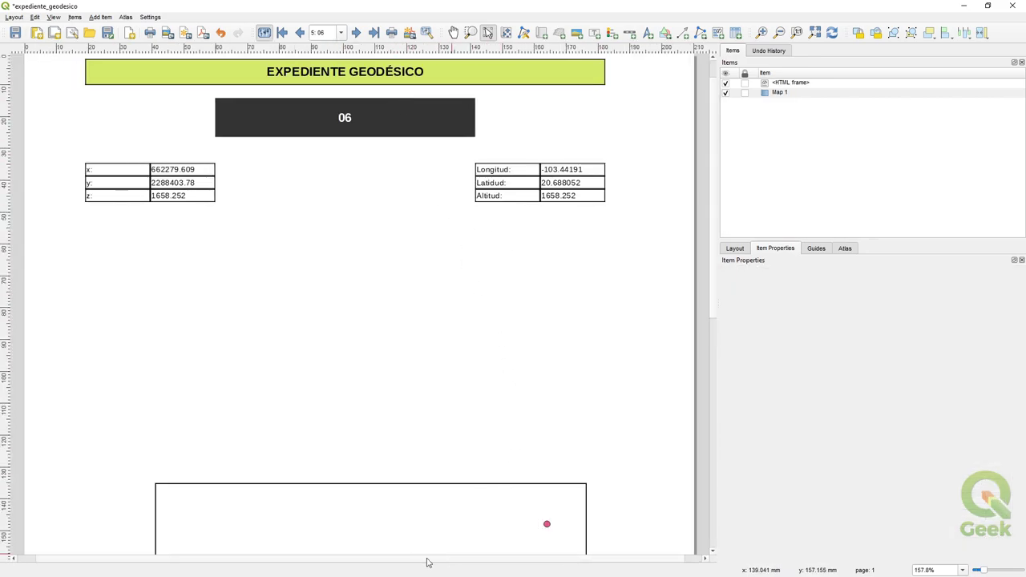
pyautogui.scroll(2, 713, 283)
pyautogui.click(353, 38)
pyautogui.click(353, 38)
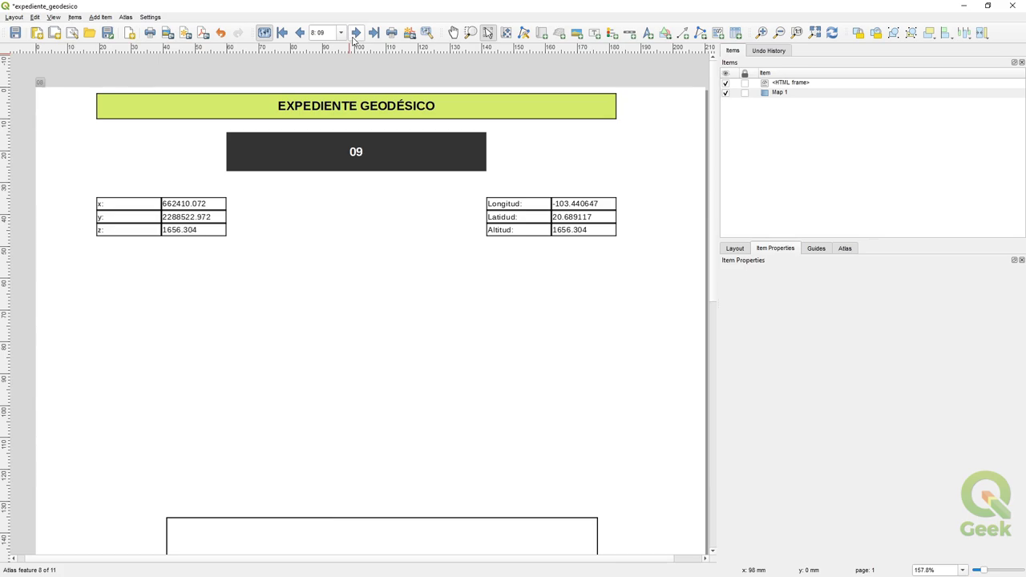
pyautogui.click(355, 37)
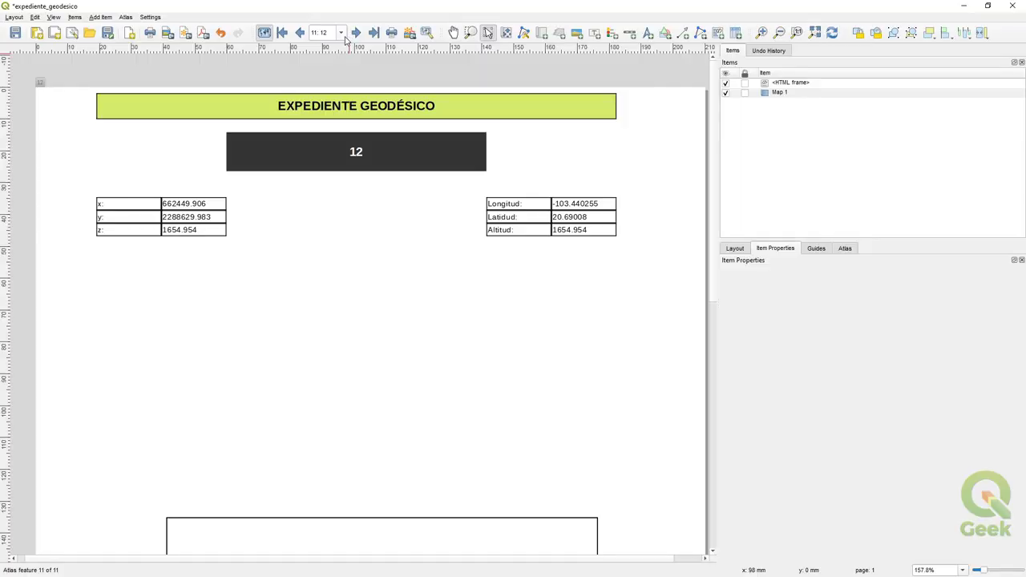
# Step: Show the whole page, go back to the first atlas feature and step forward to point 05, checking the map and tables together
pyautogui.hotkey('ctrl', '0')
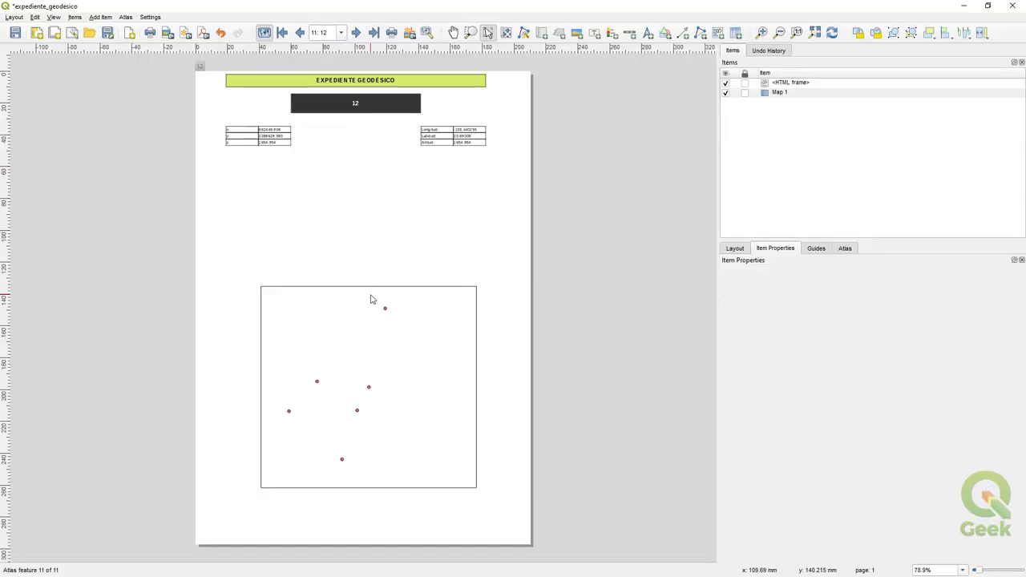
pyautogui.click(283, 32)
pyautogui.click(357, 33)
pyautogui.click(356, 32)
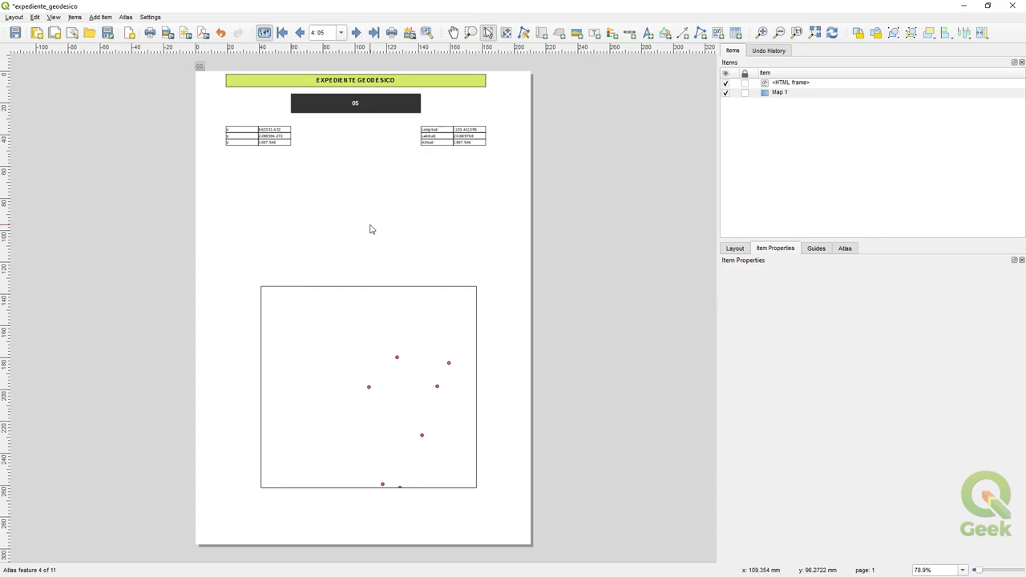
# Step: Switch to the gcp attribute table and look through the photo file names in the foto column
pyautogui.click(359, 165)
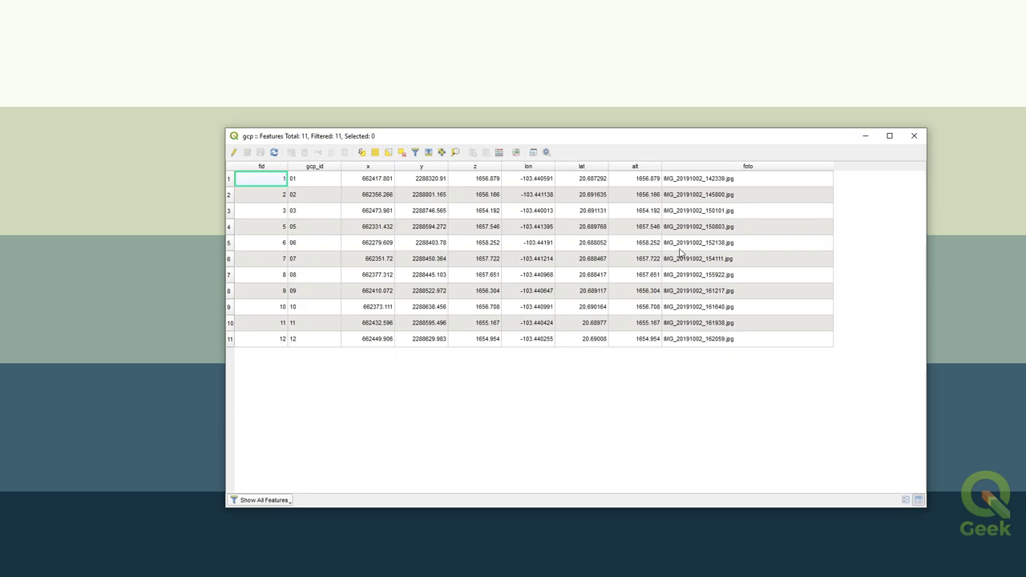
pyautogui.click(749, 194)
pyautogui.click(741, 305)
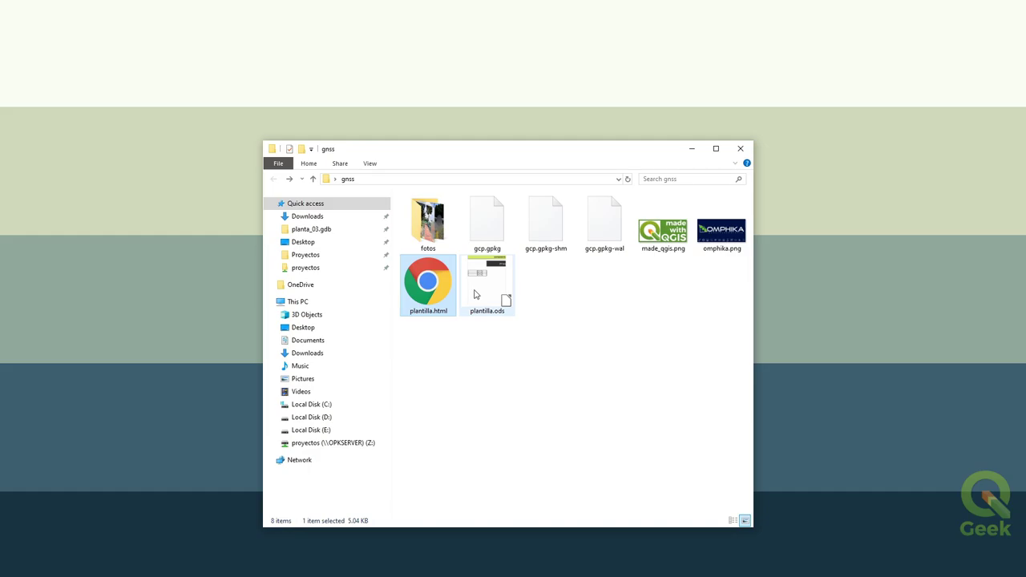
# Step: Open plantilla.ods in Calc, merge cells C13:F29 and enter an img tag there joining the gnss/fotos path with "foto", width 250
pyautogui.click(476, 297)
pyautogui.doubleClick(476, 296)
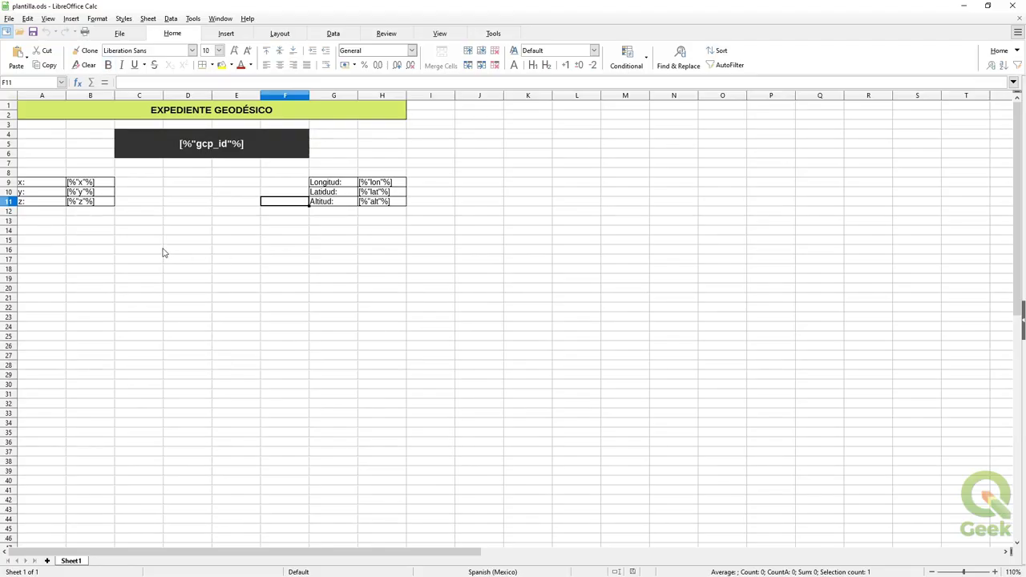
pyautogui.moveTo(140, 223); pyautogui.dragTo(278, 382)
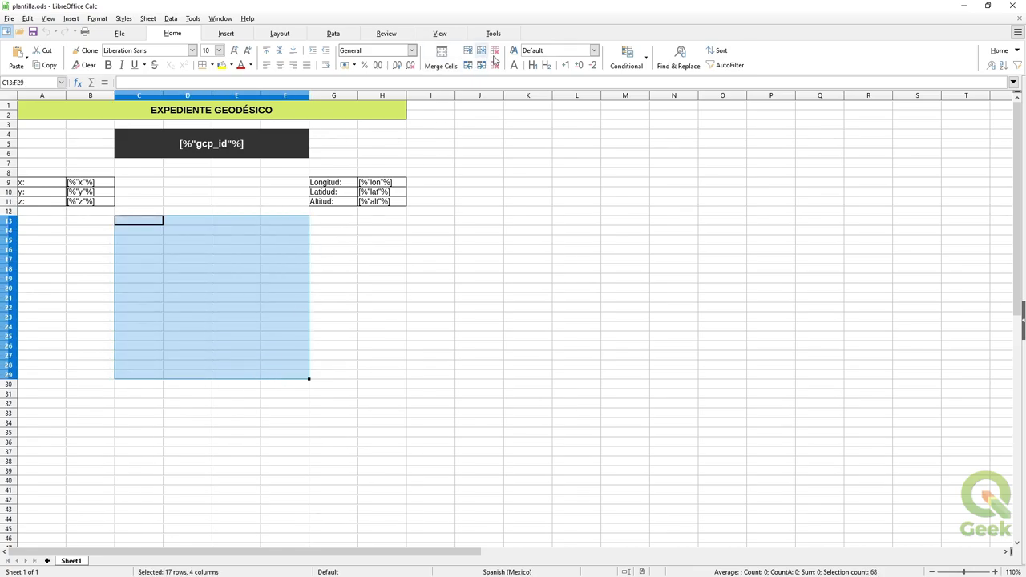
pyautogui.click(461, 66)
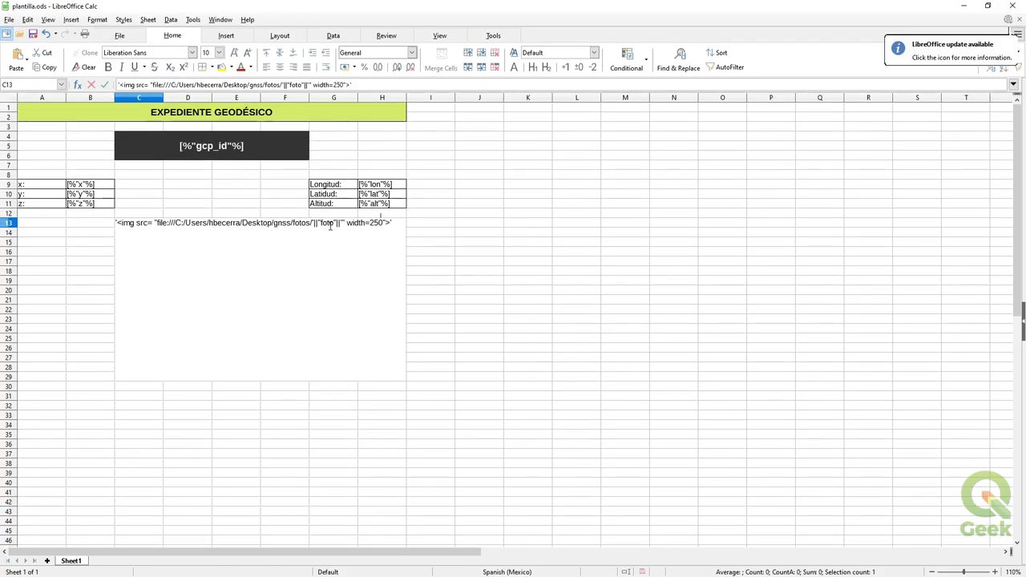
# Step: Compare the image files in the fotos folder with the foto column of the gcp attribute table, then return to plantilla.ods
pyautogui.hotkey('alt', 'Tab')
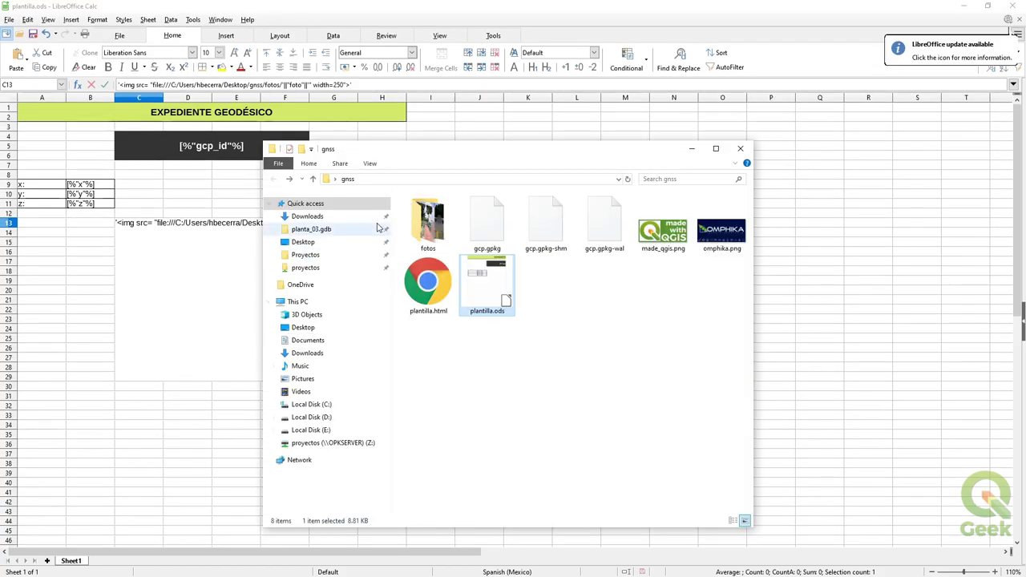
pyautogui.doubleClick(426, 222)
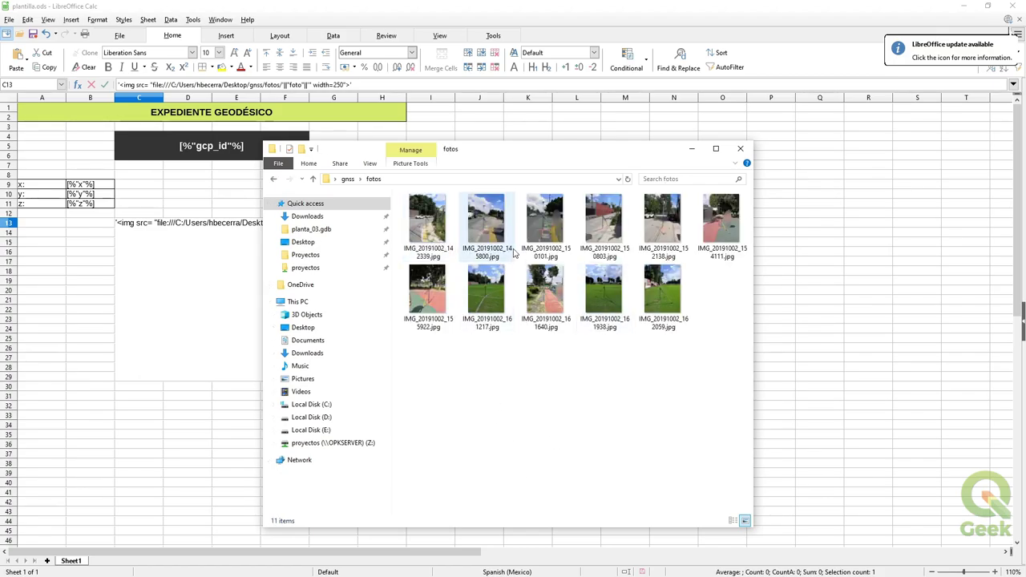
pyautogui.click(692, 149)
pyautogui.moveTo(682, 5); pyautogui.dragTo(620, 103)
pyautogui.hotkey('alt', 'Tab')
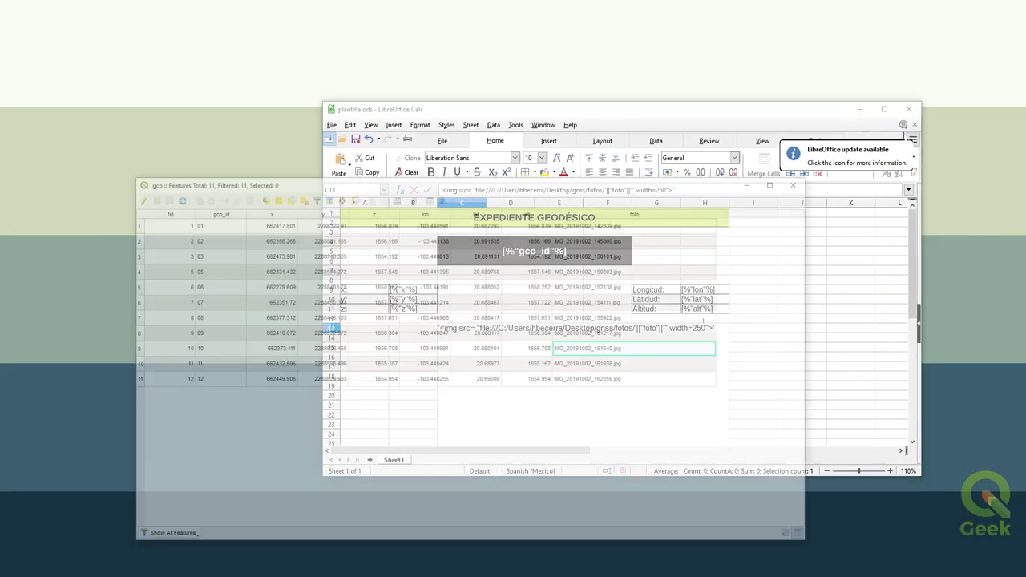
pyautogui.click(729, 323)
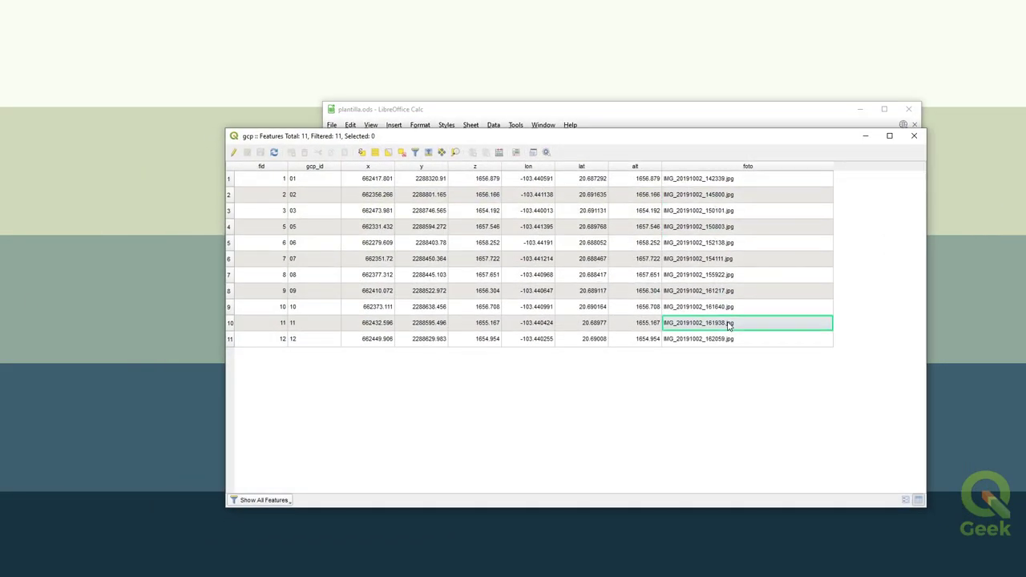
pyautogui.click(865, 136)
pyautogui.click(885, 109)
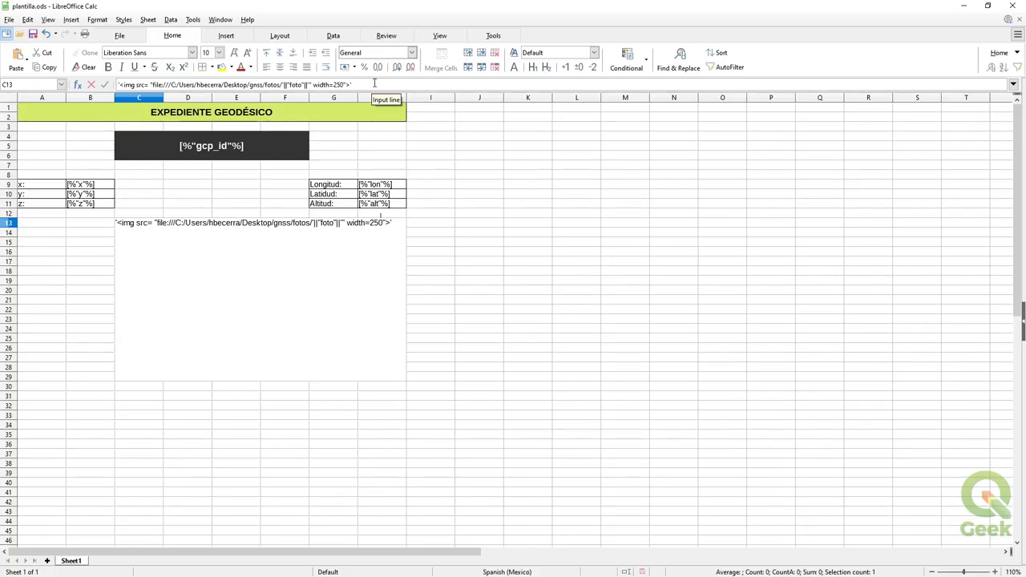
# Step: Enclose the image expression in cell C13 between [% and %] so QGIS evaluates it
pyautogui.write('%')
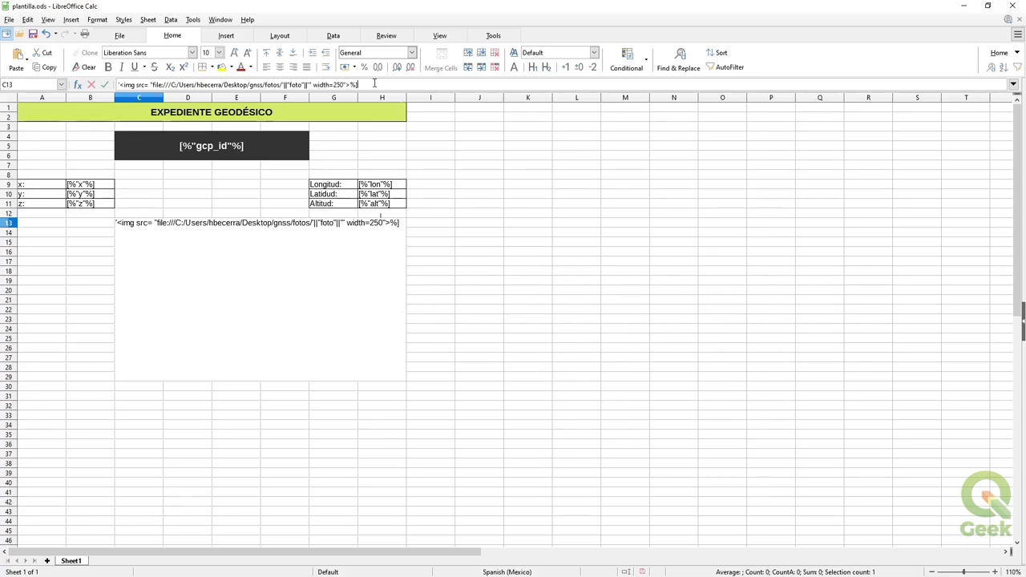
pyautogui.click(120, 85)
pyautogui.press('BackSpace')
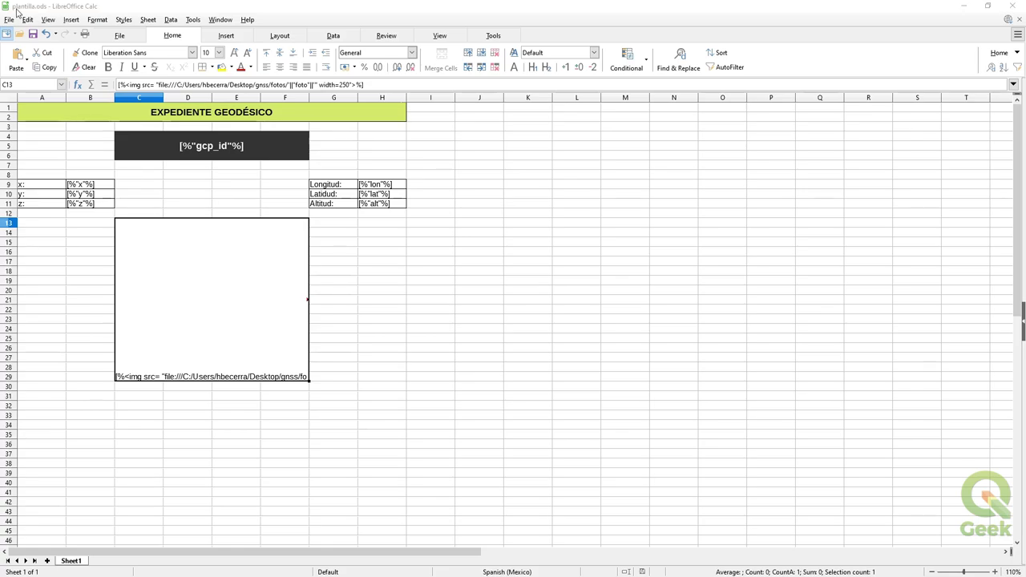
# Step: Save the spreadsheet as plantilla.html in the gnss folder, using the HTML Document (Calc) format
pyautogui.click(9, 19)
pyautogui.click(64, 186)
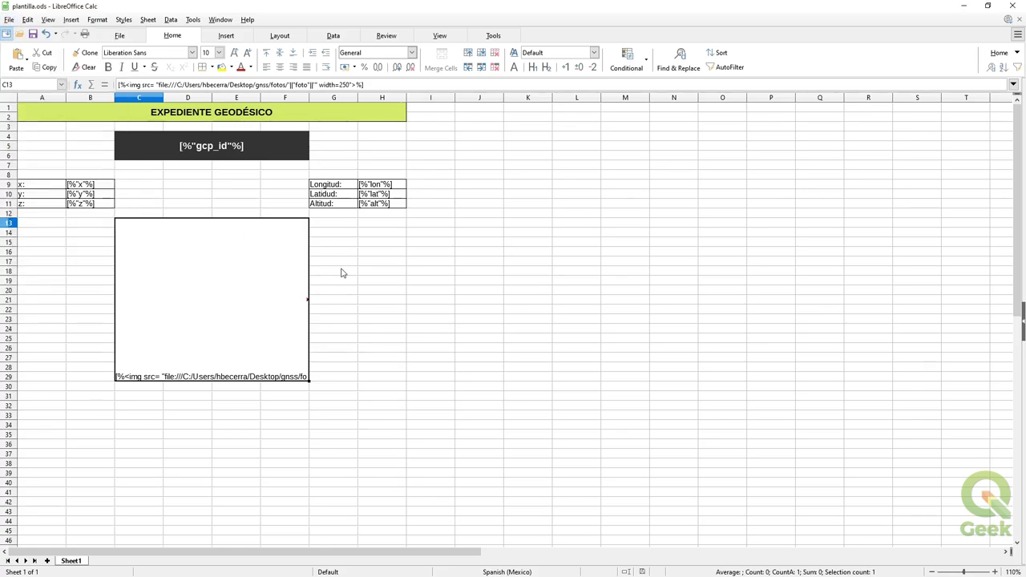
pyautogui.click(186, 258)
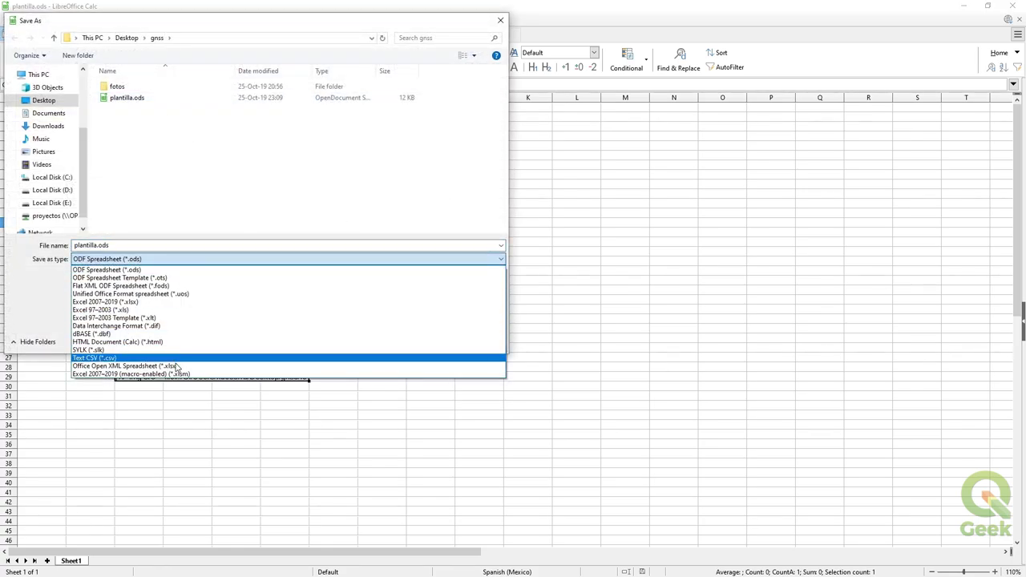
pyautogui.click(164, 341)
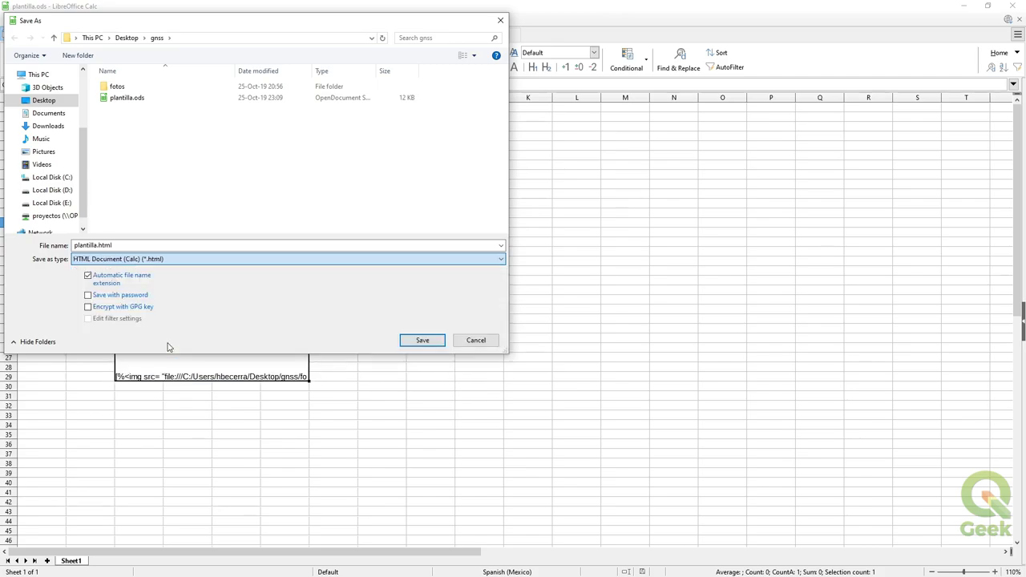
pyautogui.click(437, 341)
pyautogui.click(538, 298)
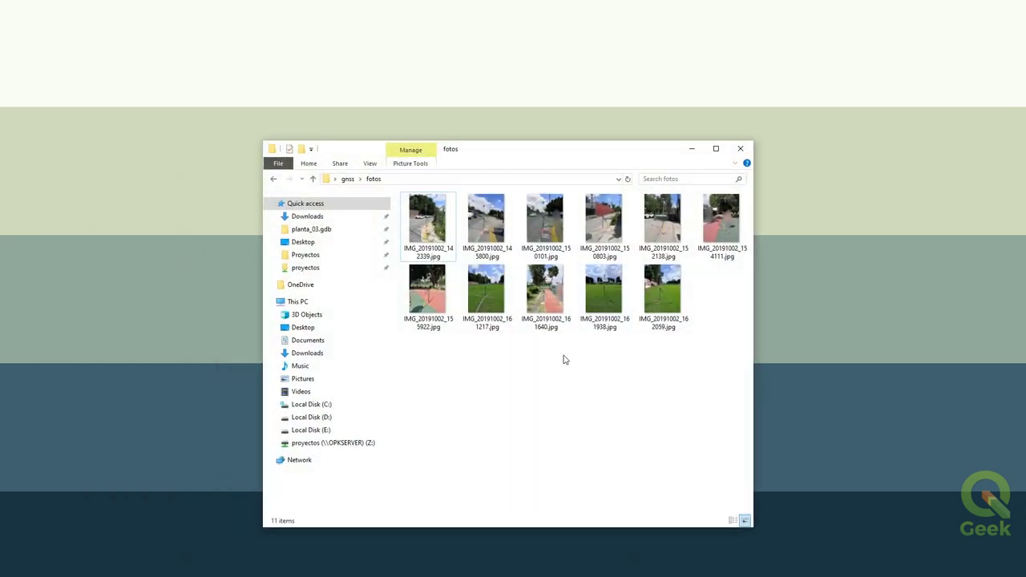
# Step: Open plantilla.html in Atom, replace every &quot; with a plain double quotation mark and change the image tag's &lt; to <
pyautogui.hotkey('alt', 'Up')
pyautogui.rightClick(427, 287)
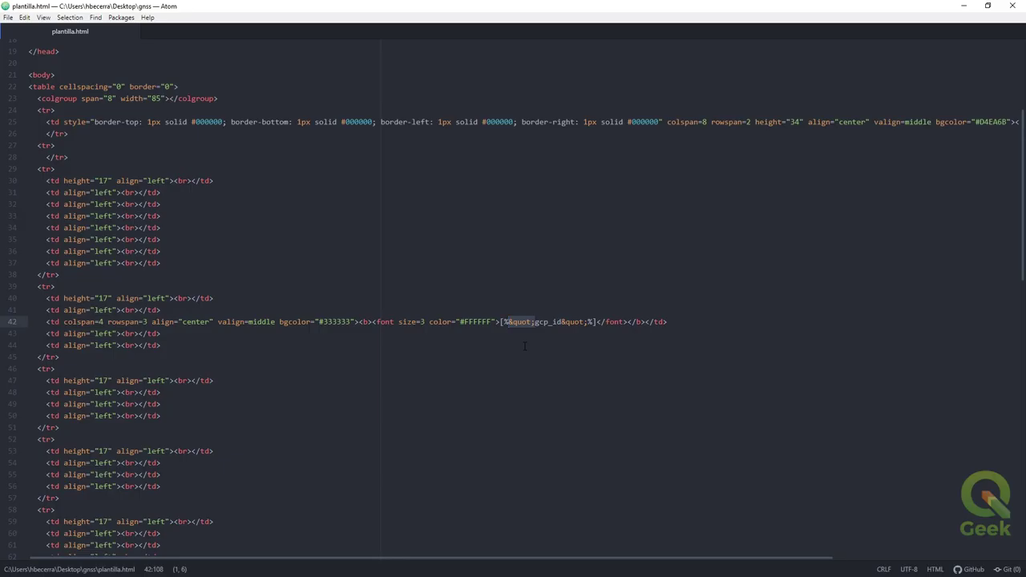
pyautogui.hotkey('ctrl', 'f')
pyautogui.click(231, 545)
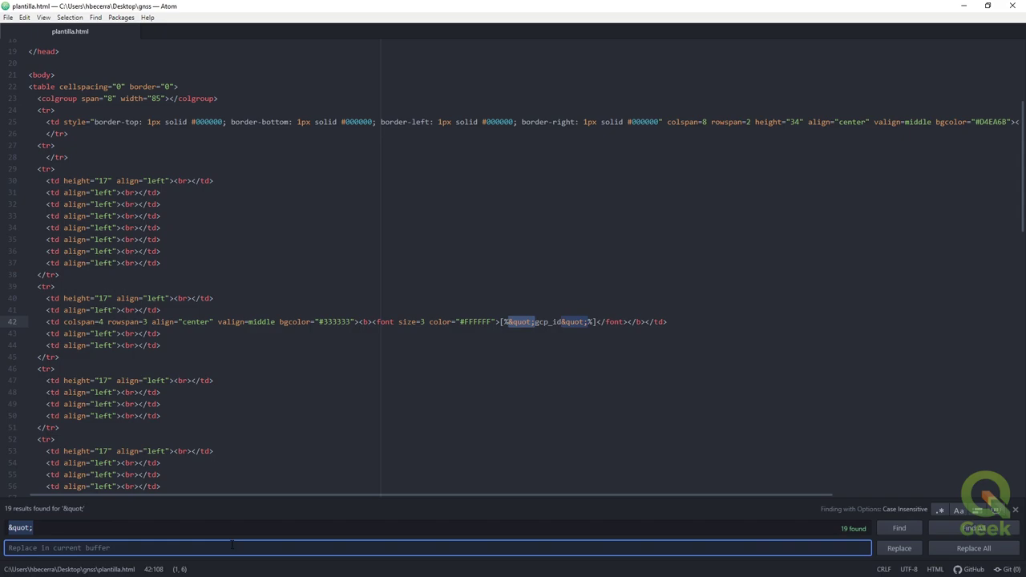
pyautogui.click(976, 550)
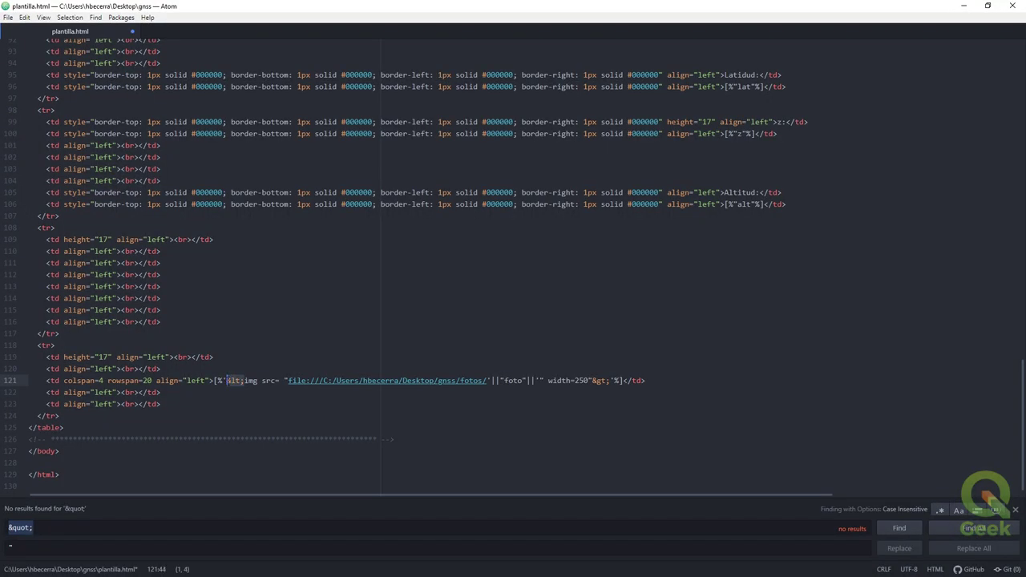
pyautogui.write('<')
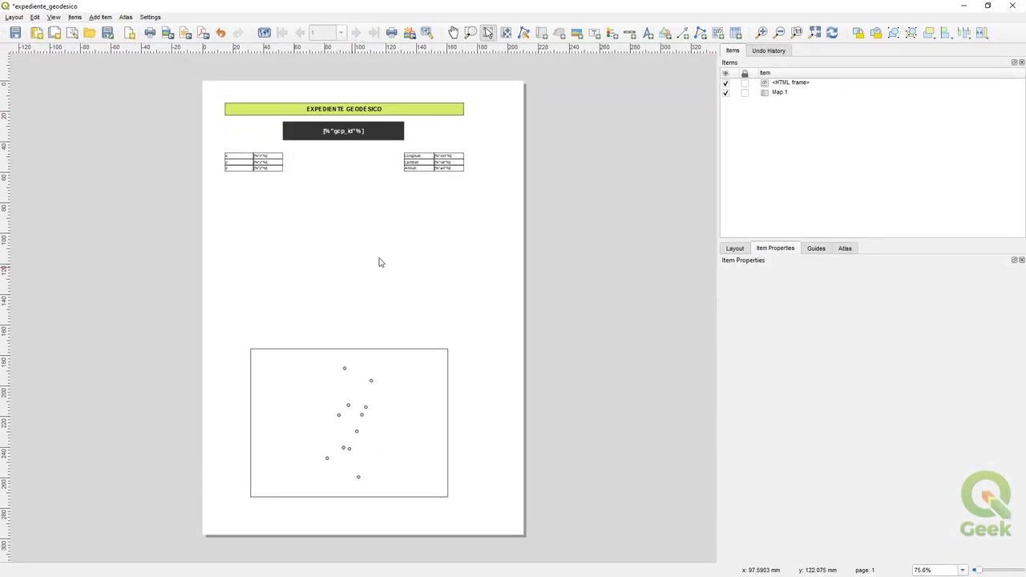
# Step: In the QGIS layout, refresh the HTML frame, extend it down to just above the map and turn on the atlas preview
pyautogui.click(410, 136)
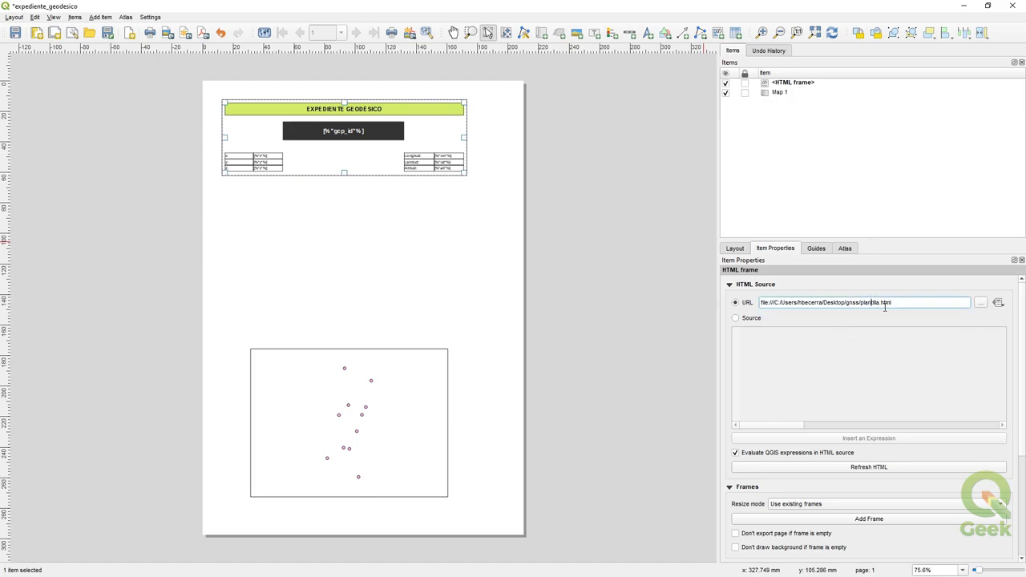
pyautogui.click(843, 468)
pyautogui.moveTo(342, 175); pyautogui.dragTo(345, 328)
pyautogui.click(263, 33)
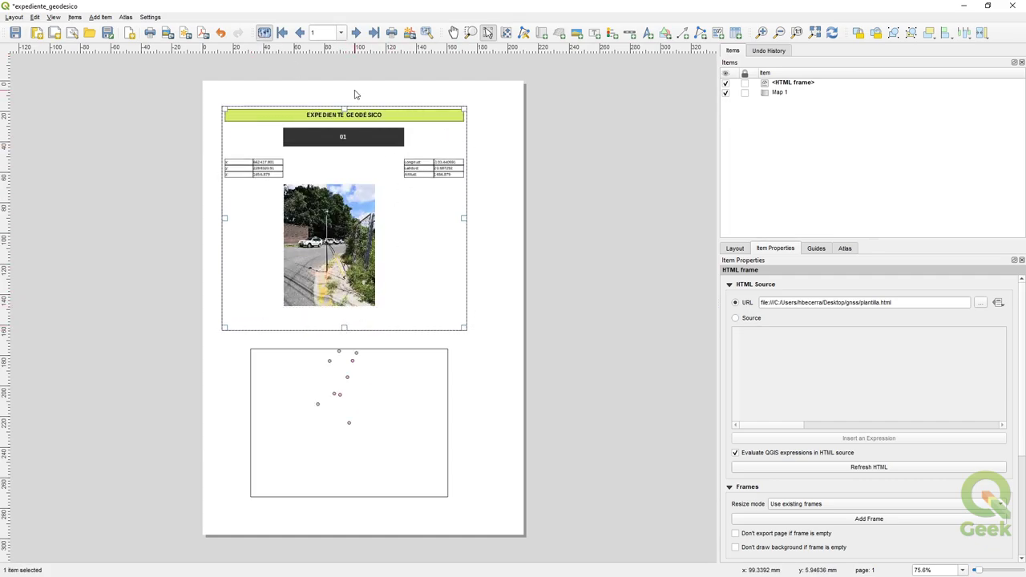
# Step: Step through the atlas pages from point 01 to point 08 and check each point's photo in the HTML frame
pyautogui.scroll(1, 356, 95)
pyautogui.click(356, 33)
pyautogui.click(356, 33)
pyautogui.click(356, 33)
pyautogui.click(356, 33)
pyautogui.scroll(-1, 369, 276)
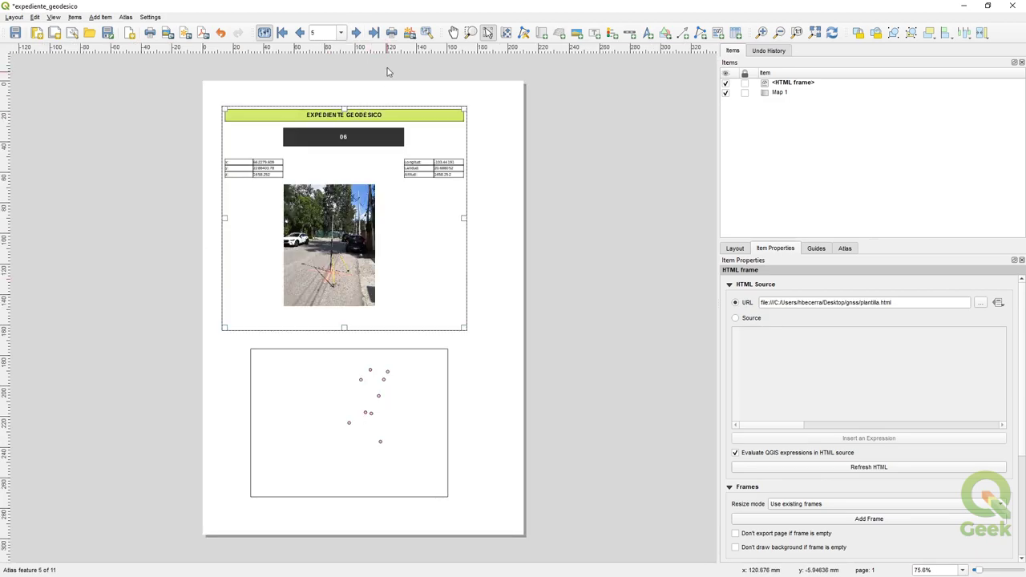
pyautogui.click(356, 33)
pyautogui.click(356, 33)
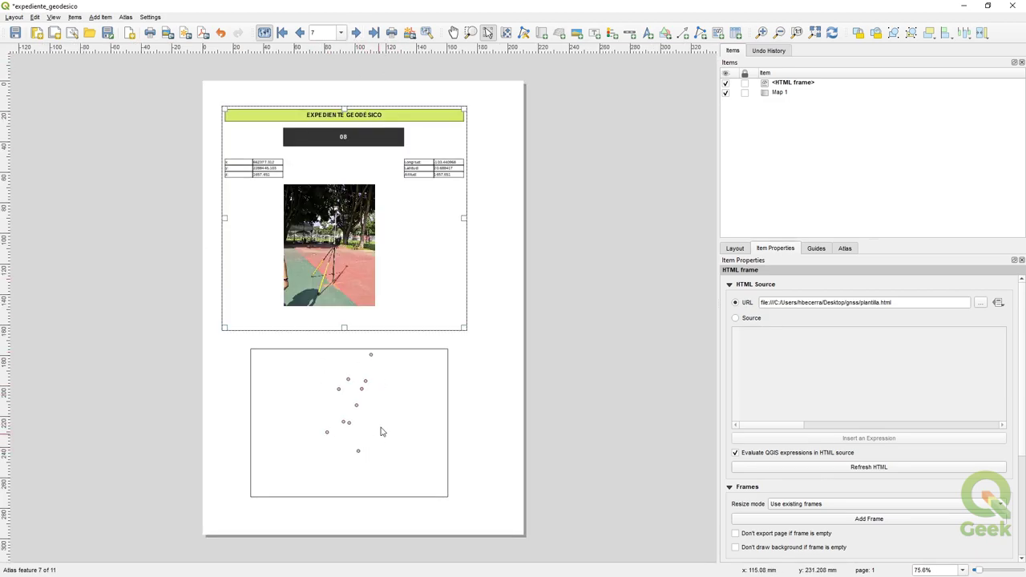
# Step: In the main QGIS window, give the gcp layer single labels from the gcp_id field with a text size of 20 points
pyautogui.click(965, 6)
pyautogui.rightClick(62, 97)
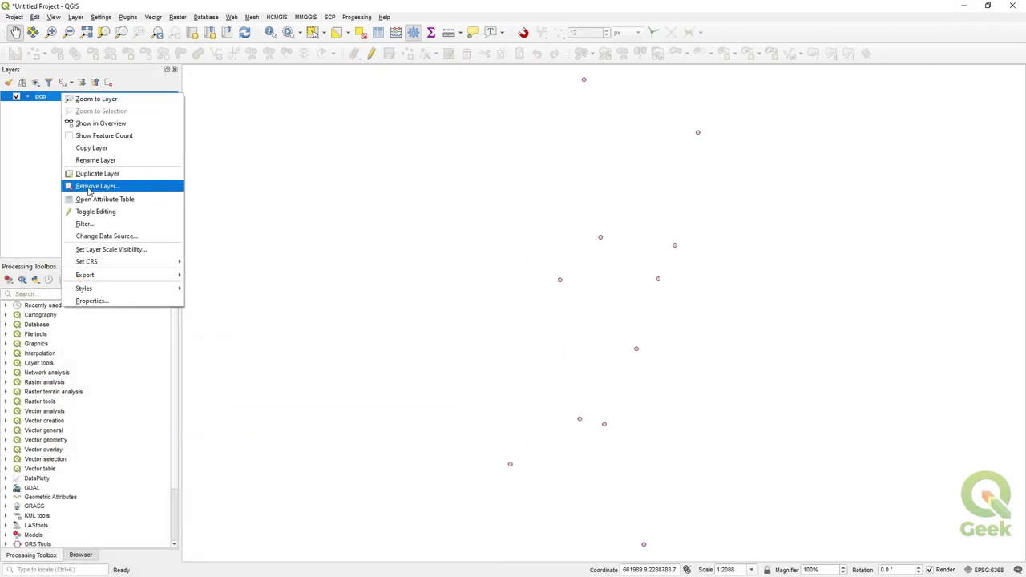
pyautogui.click(115, 297)
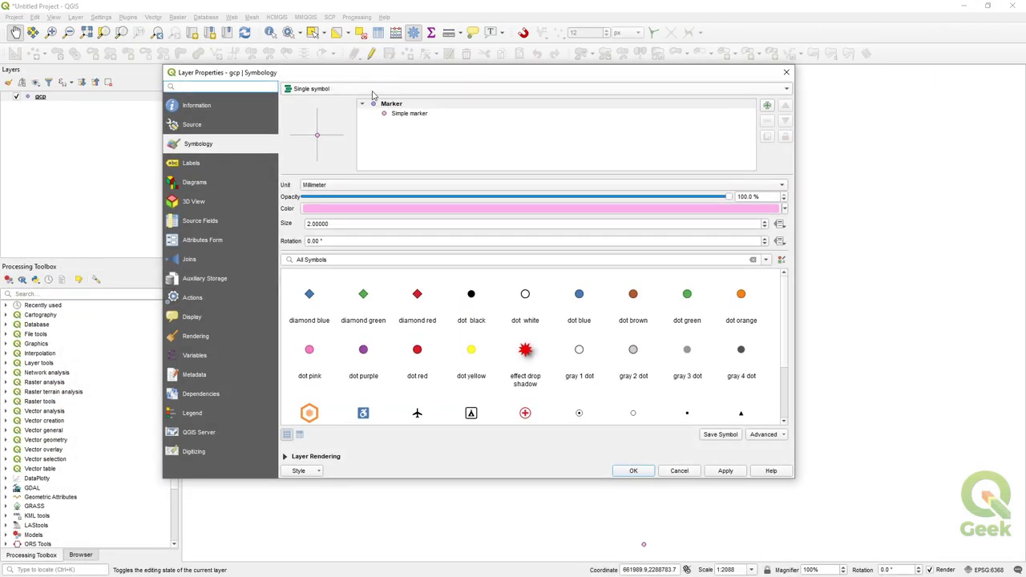
pyautogui.click(196, 162)
pyautogui.click(316, 90)
pyautogui.click(321, 99)
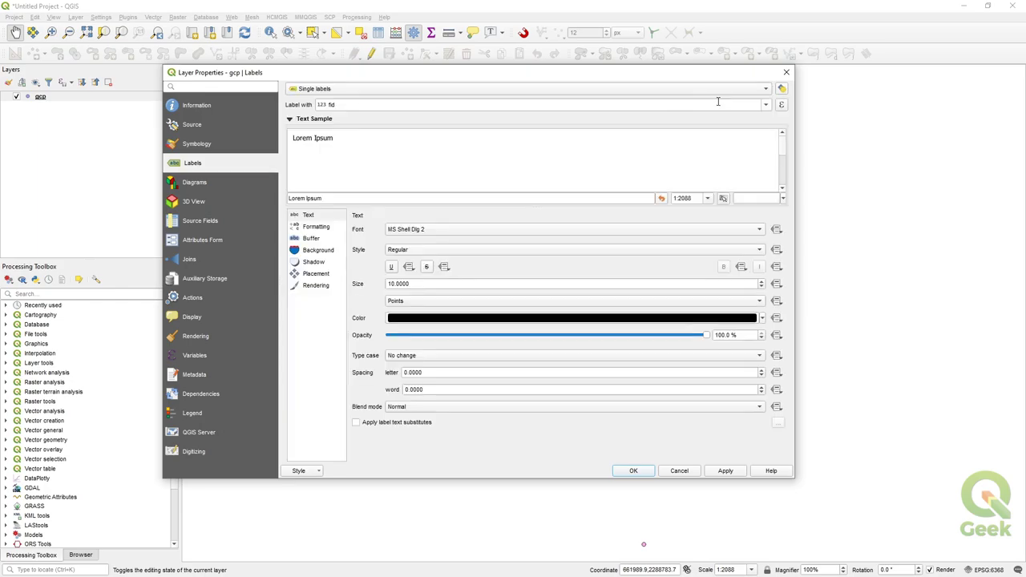
pyautogui.click(765, 105)
pyautogui.click(353, 131)
pyautogui.click(432, 285)
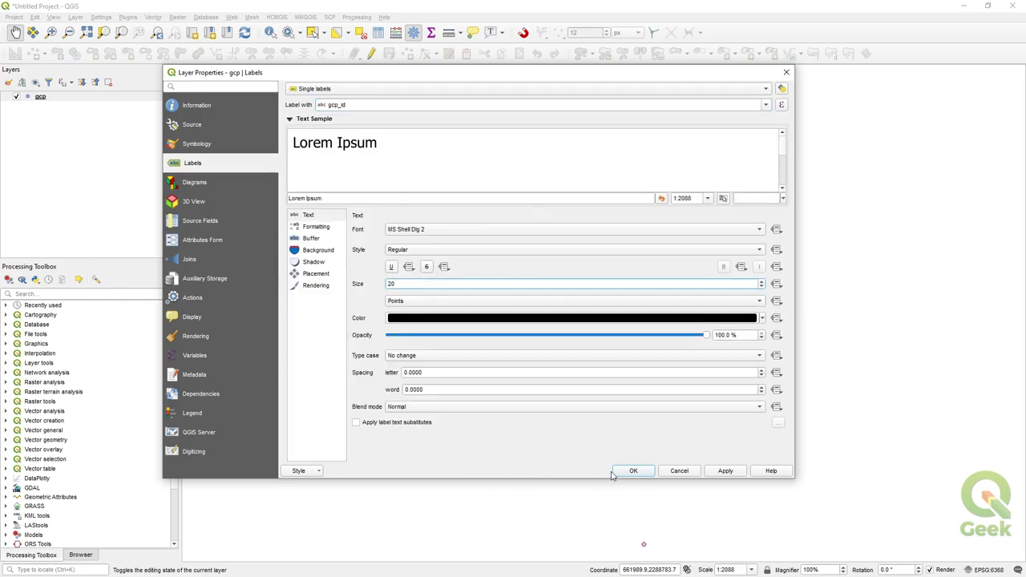
pyautogui.click(621, 473)
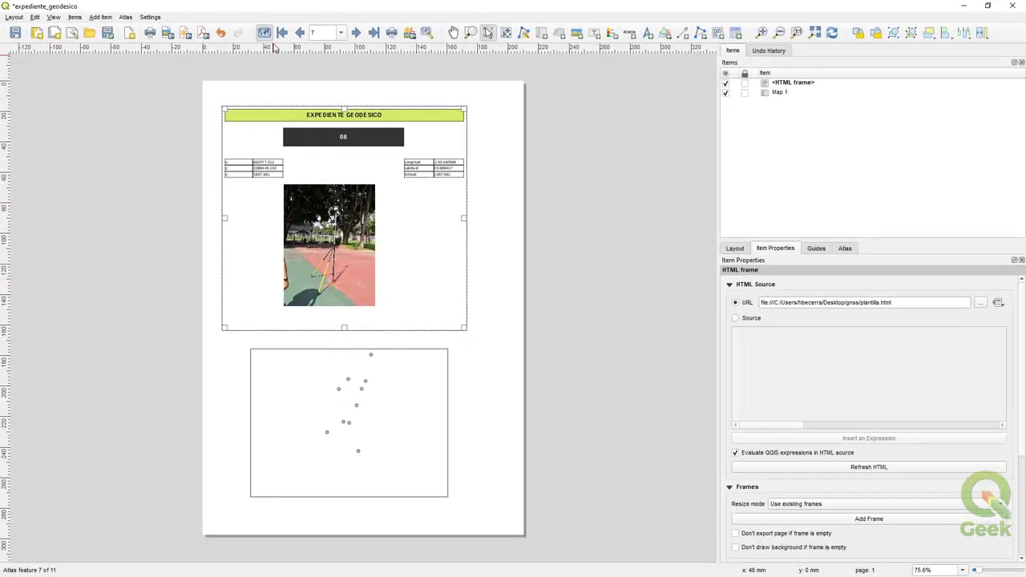
# Step: Return to the expediente_geodesico layout and step through the atlas from the first page to point 07, checking the map labels
pyautogui.click(282, 33)
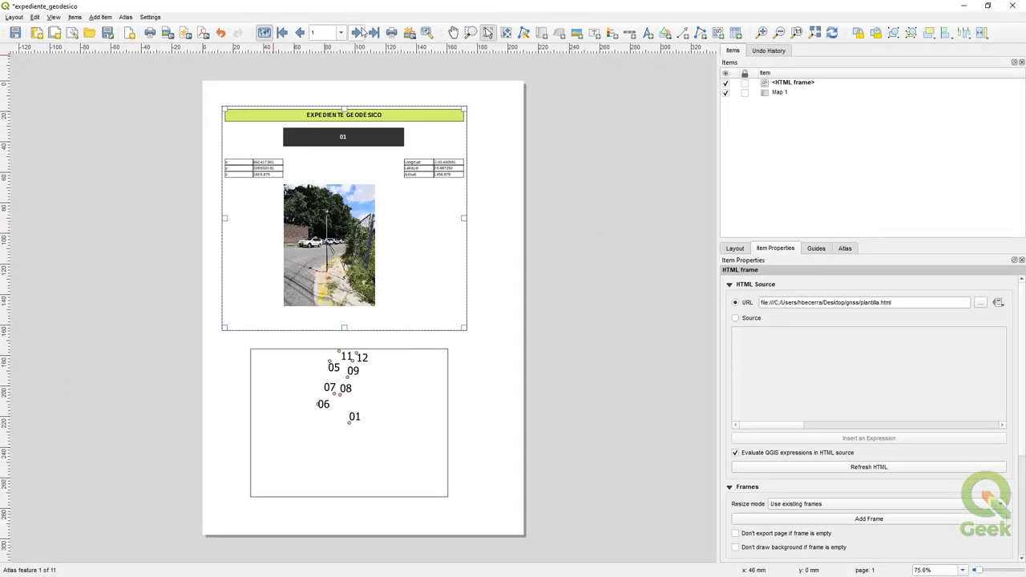
pyautogui.click(356, 32)
pyautogui.click(356, 32)
pyautogui.click(356, 32)
pyautogui.click(356, 32)
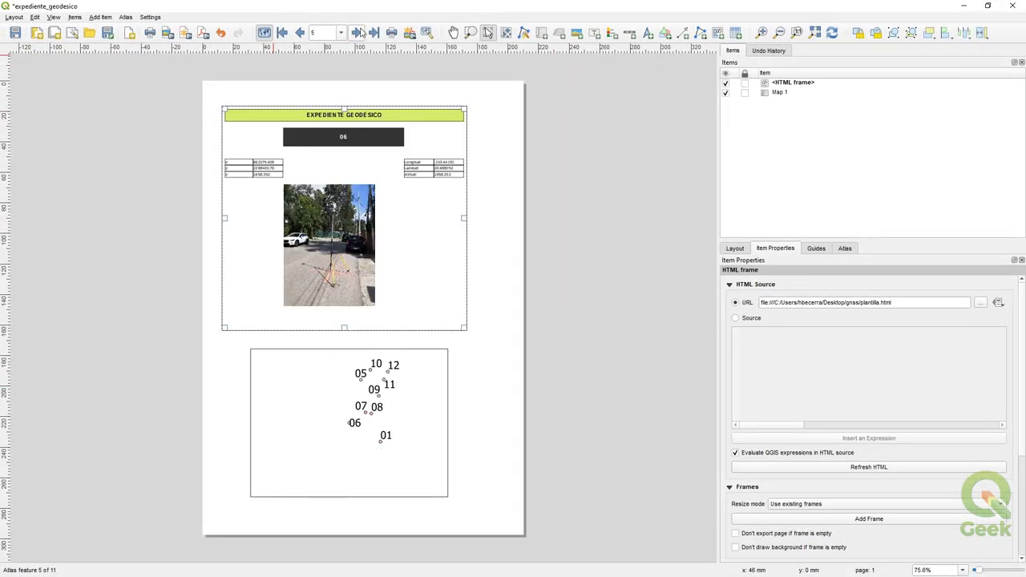
pyautogui.click(356, 32)
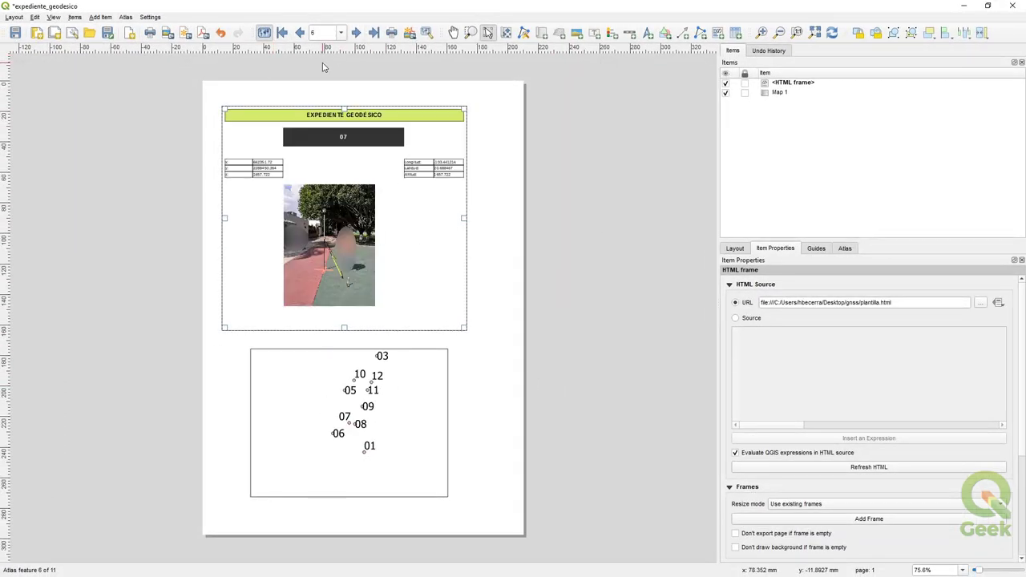
# Step: Export the atlas as expediente_geodesico.pdf to a new folder on the desktop and look through the resulting pages
pyautogui.click(425, 35)
pyautogui.click(468, 70)
pyautogui.click(268, 127)
pyautogui.doubleClick(481, 154)
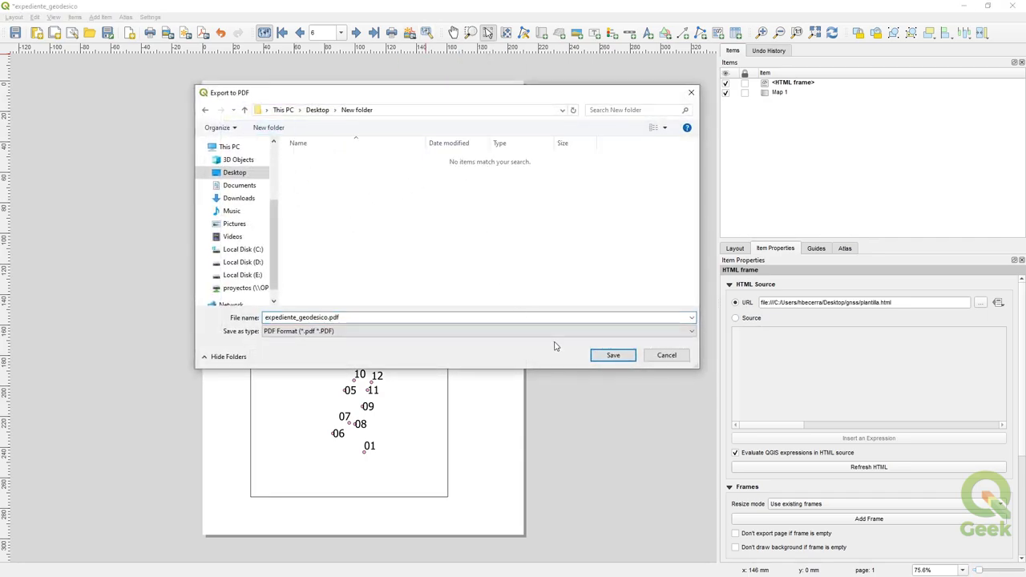
pyautogui.click(613, 355)
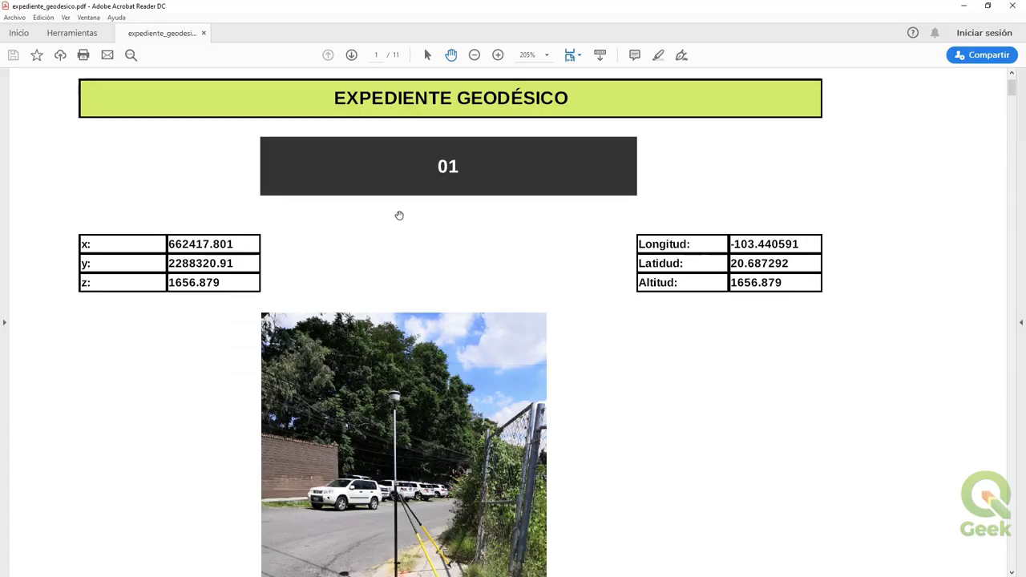
pyautogui.scroll(-3, 400, 220)
pyautogui.scroll(-15, 400, 225)
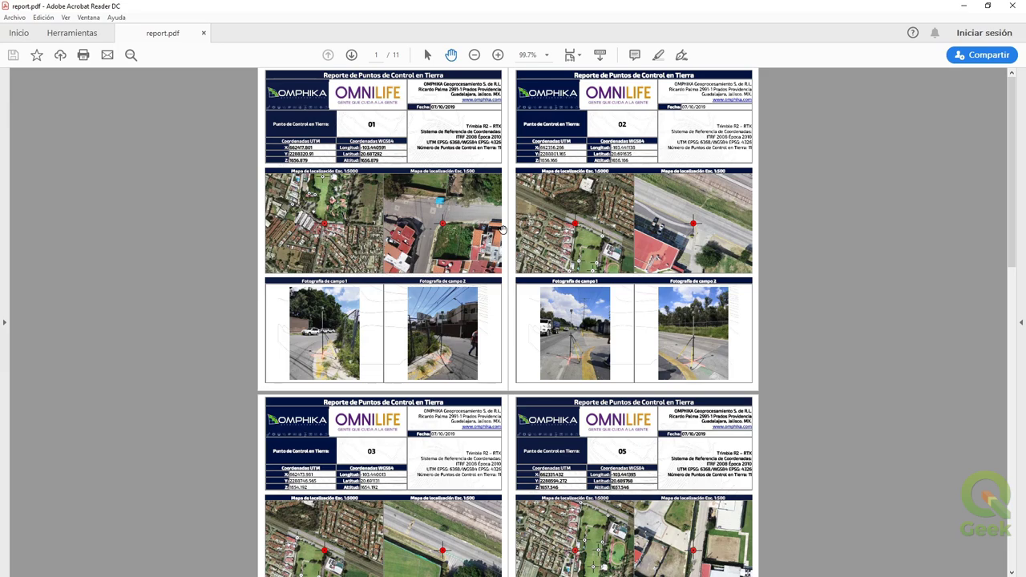
# Step: Look through the pages of the finished example report.pdf, examining each control point's coordinates, location maps and field photos
pyautogui.scroll(-4, 502, 231)
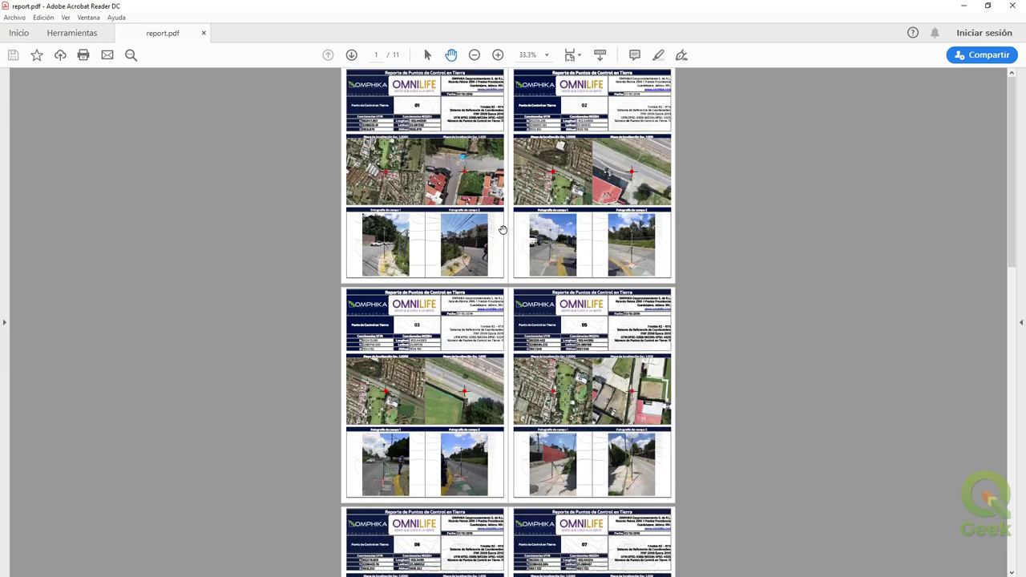
pyautogui.scroll(-10, 502, 230)
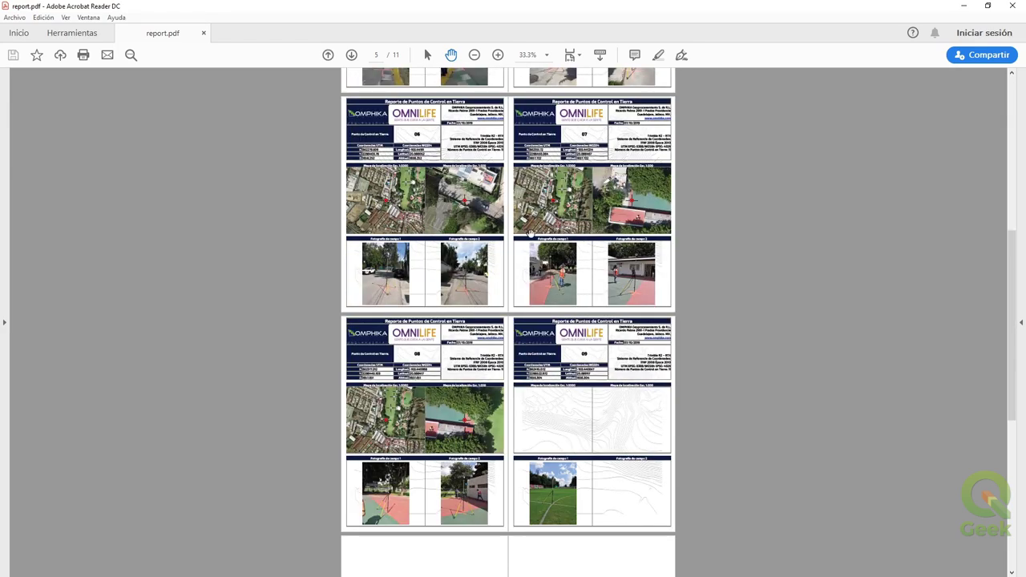
pyautogui.scroll(-2, 534, 225)
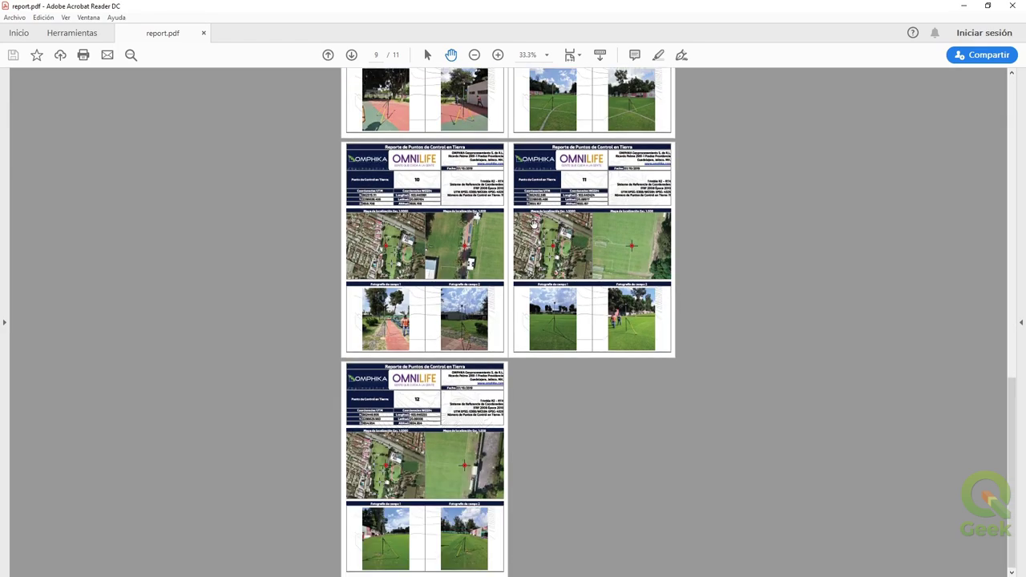
pyautogui.scroll(3, 537, 282)
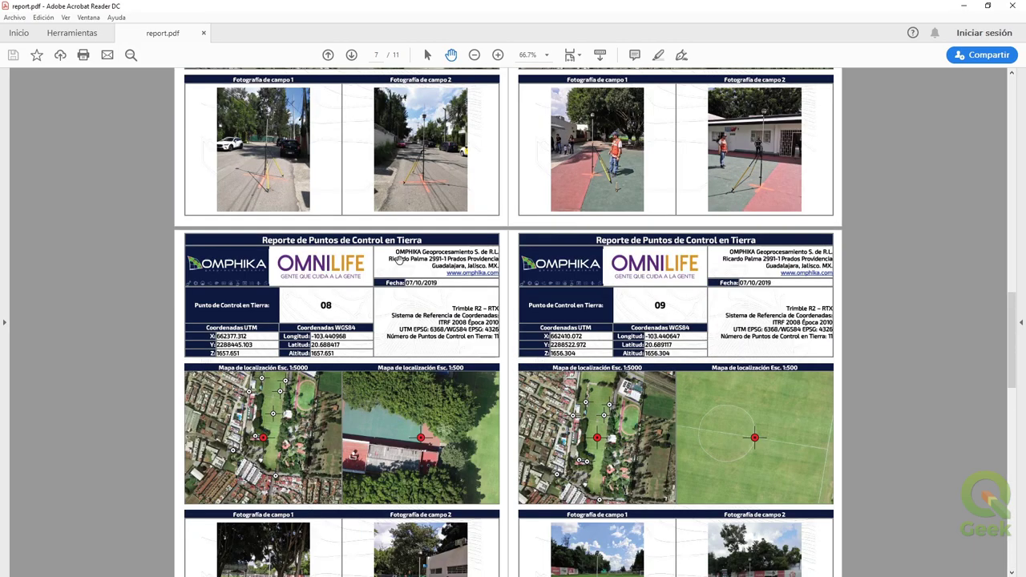
pyautogui.scroll(3, 481, 284)
pyautogui.scroll(-5, 861, 133)
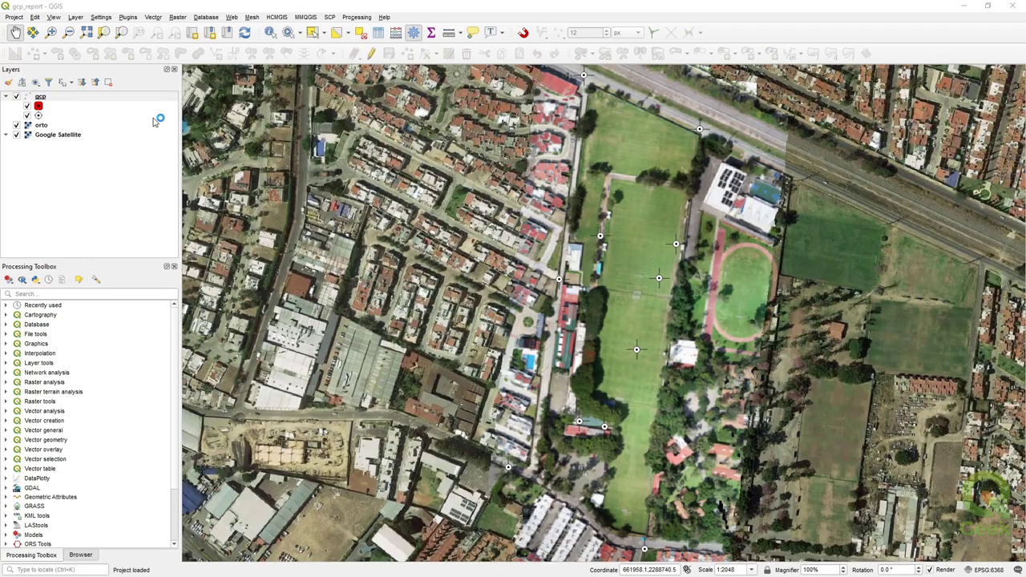
# Step: Open the report layout of the gcp_report project, maximize it and preview its atlas pages from point 01 to point 06
pyautogui.click(13, 16)
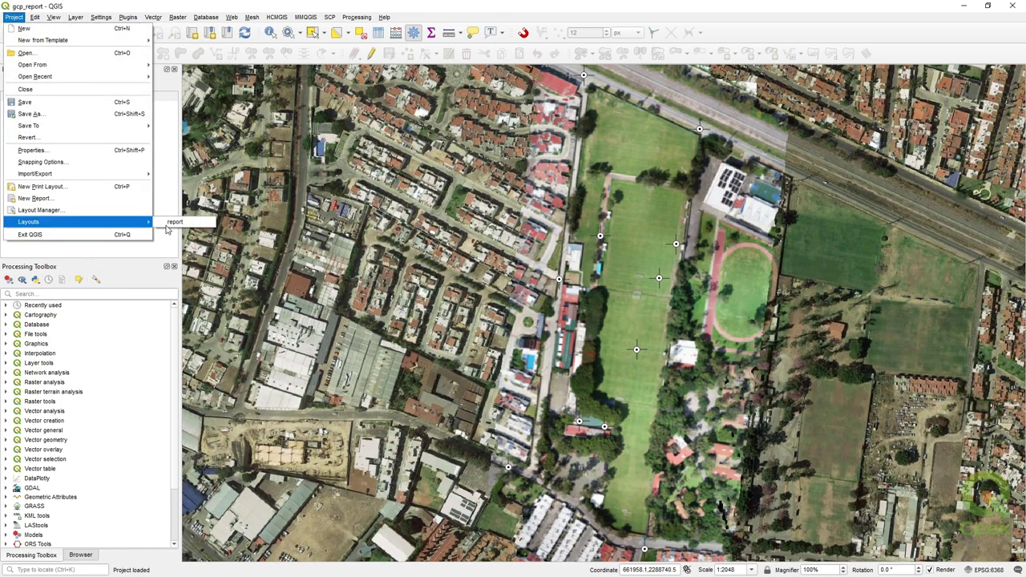
pyautogui.click(175, 222)
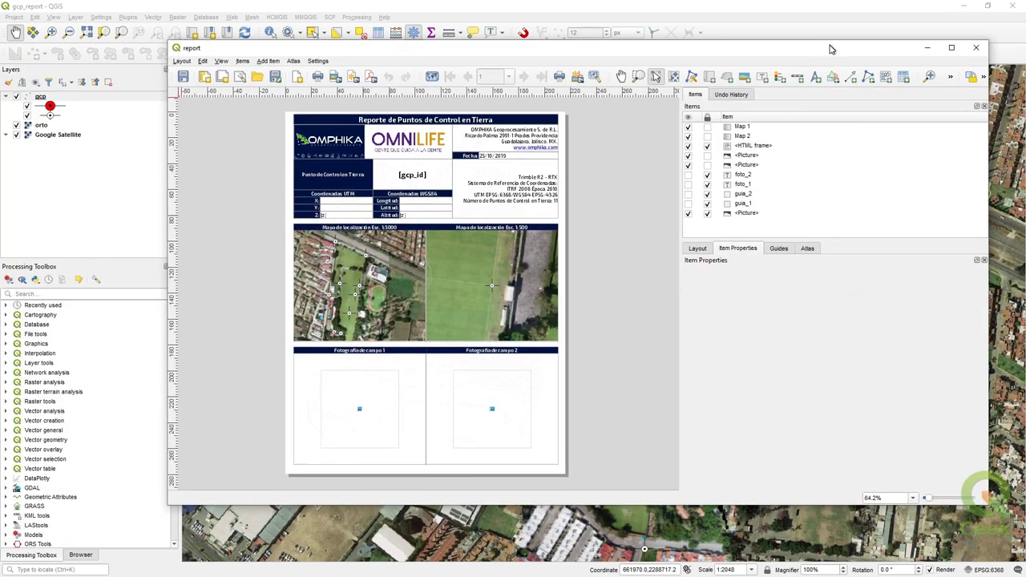
pyautogui.doubleClick(825, 40)
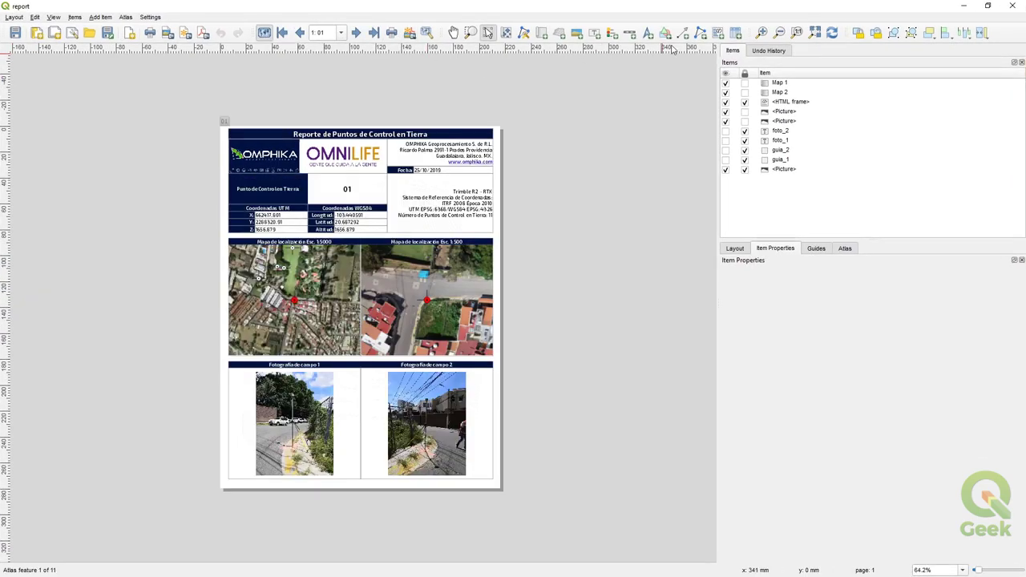
pyautogui.click(810, 34)
pyautogui.click(362, 33)
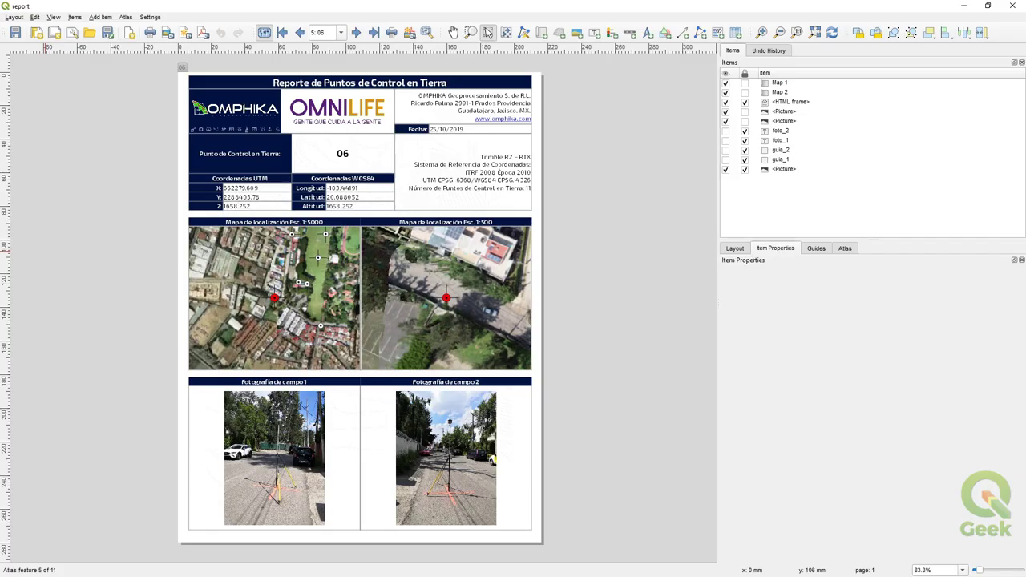
# Step: Open gcp_report.html in the browser and examine the template's expressions, map areas and photo placeholders
pyautogui.hotkey('alt', 'Tab')
pyautogui.doubleClick(627, 67)
pyautogui.scroll(-1, 473, 217)
pyautogui.scroll(1, 473, 218)
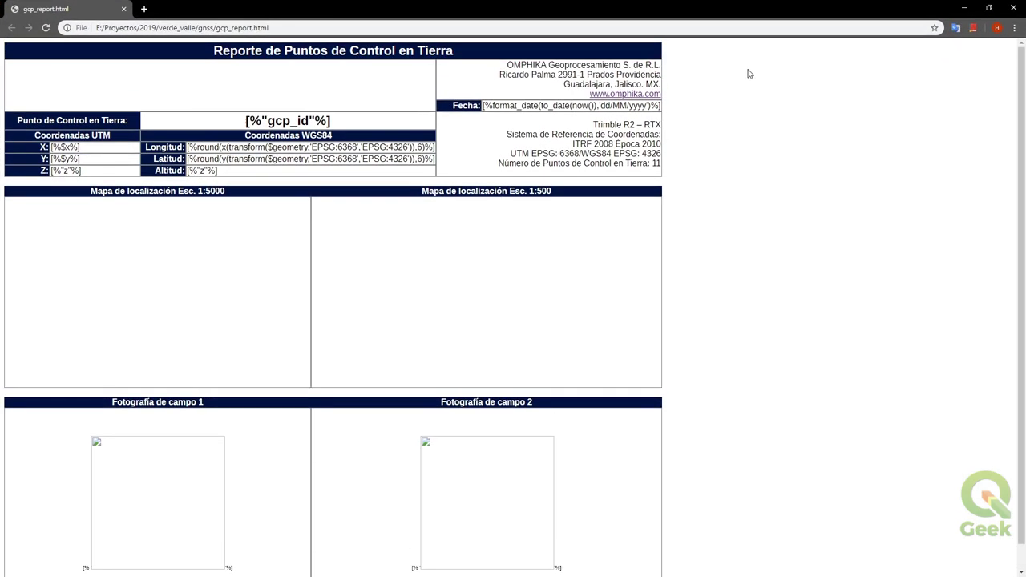
pyautogui.click(962, 9)
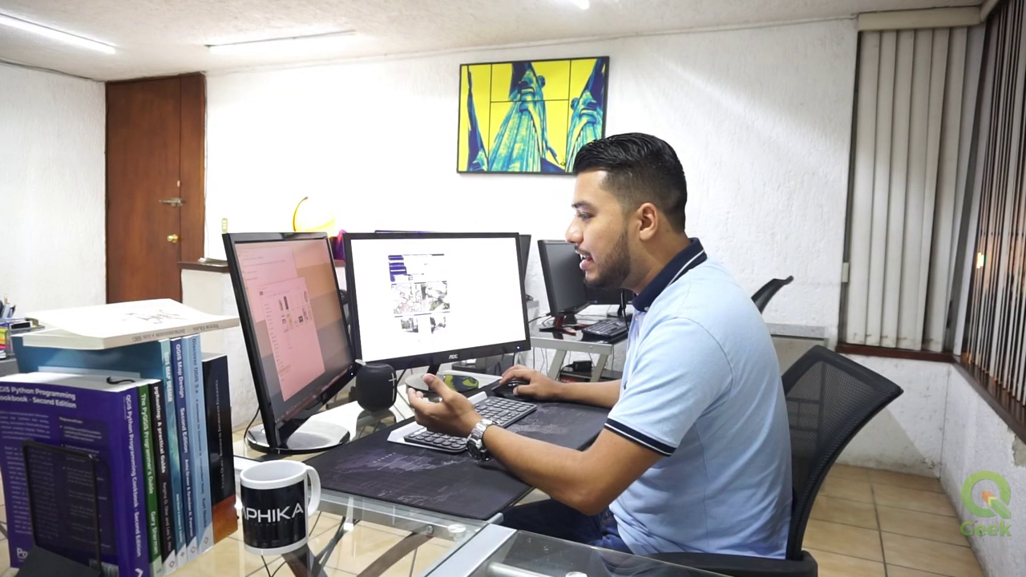